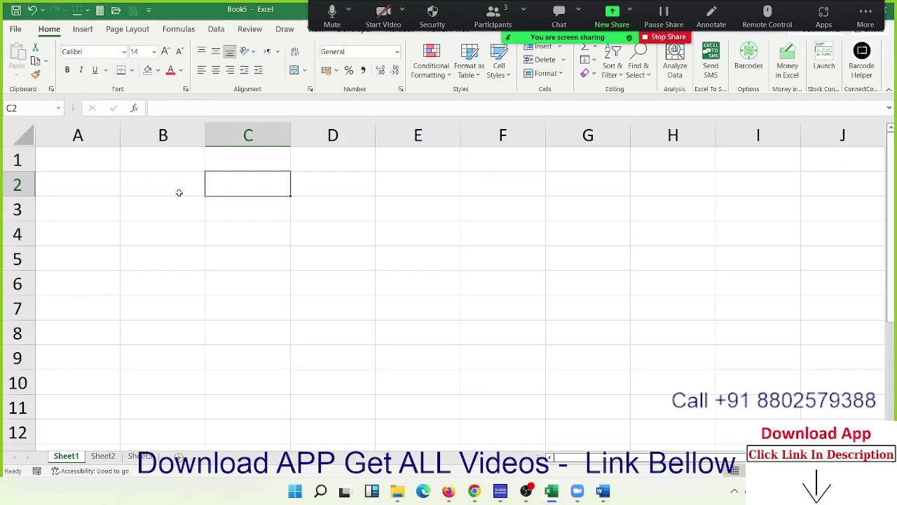
Step: Give a Zoom participant permission to record local files, then close the participants list
{"action": "left_click", "coordinate": [493, 17]}
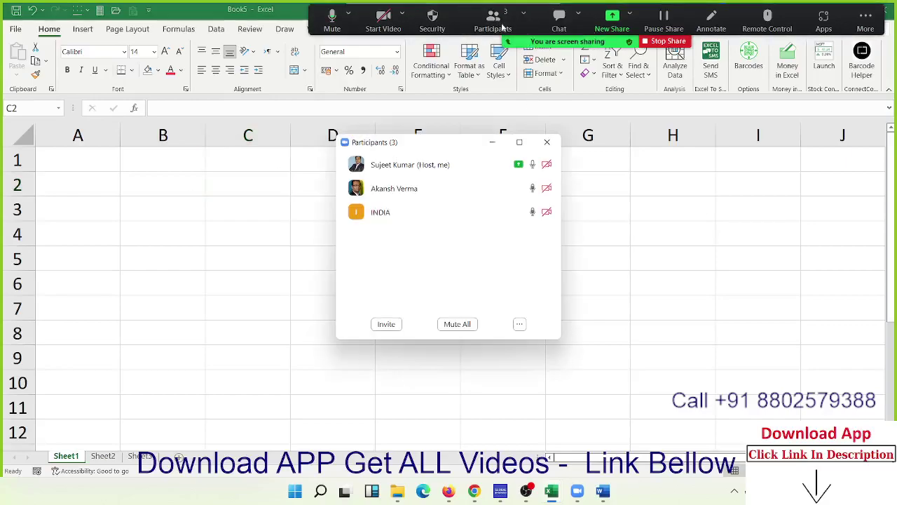
{"action": "left_click", "coordinate": [546, 188]}
{"action": "left_click", "coordinate": [564, 283]}
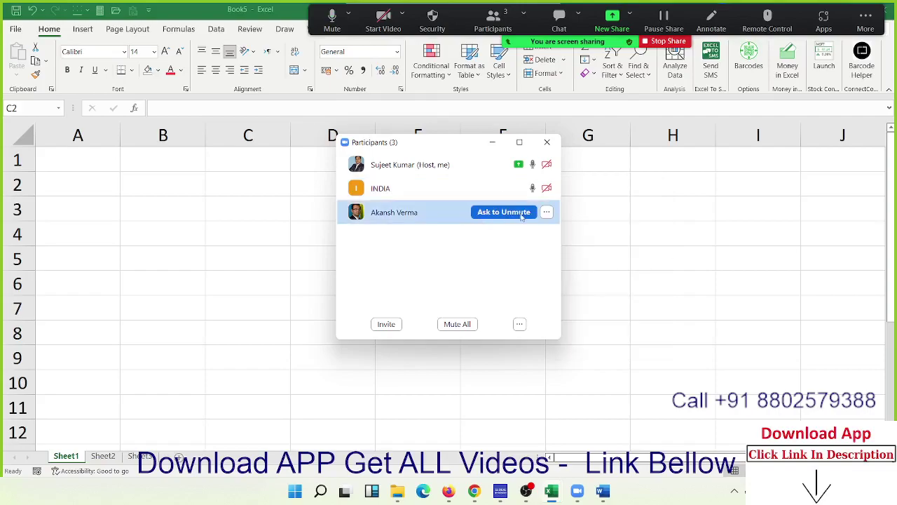
{"action": "left_click", "coordinate": [547, 214]}
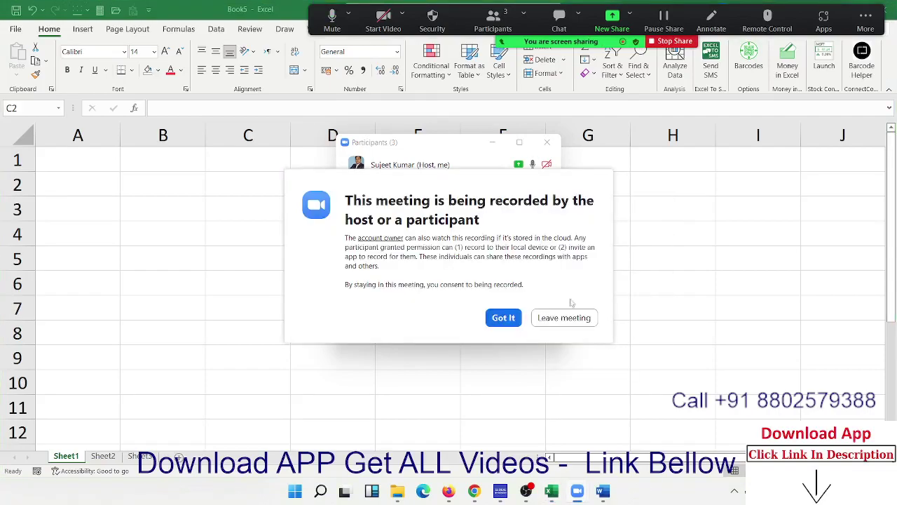
{"action": "left_click", "coordinate": [502, 317]}
{"action": "left_click", "coordinate": [547, 212]}
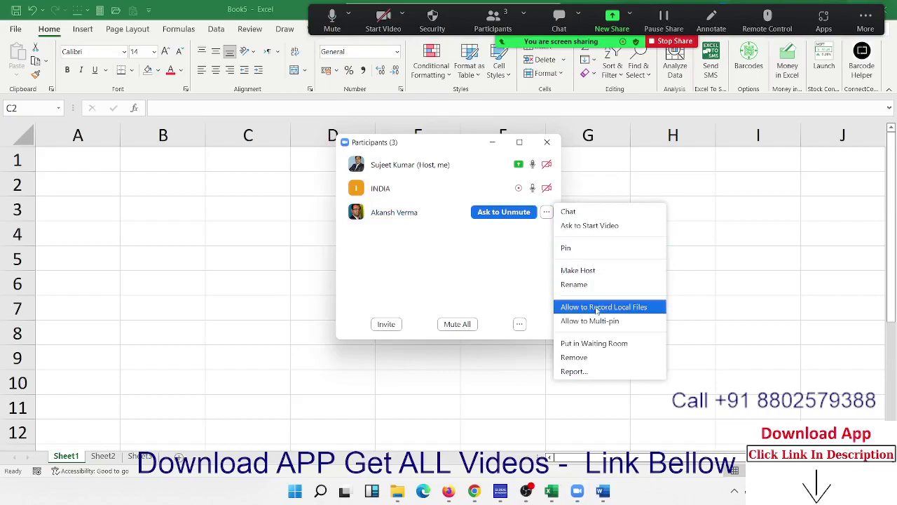
{"action": "left_click", "coordinate": [595, 312]}
{"action": "left_click", "coordinate": [547, 142]}
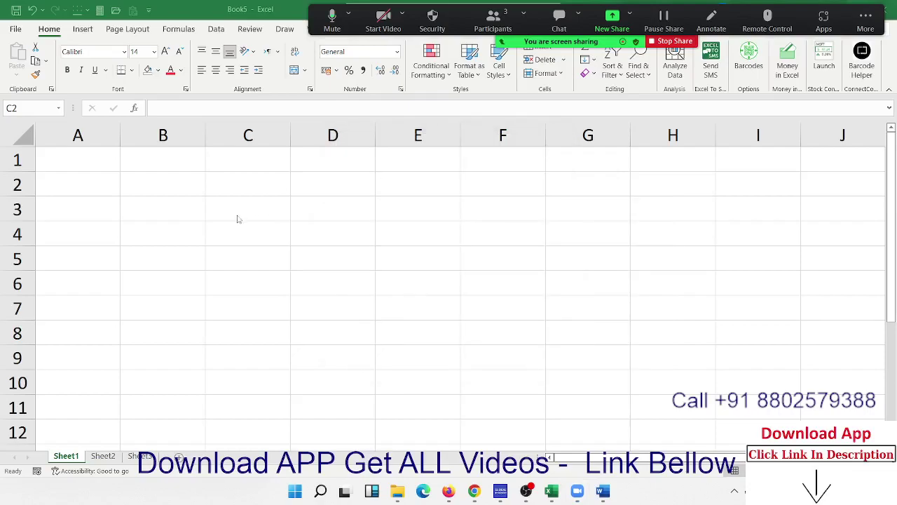
Step: Enter 1050 in C3, then edit it to read MRP1050
{"action": "left_click", "coordinate": [213, 200]}
{"action": "type", "text": "10"}
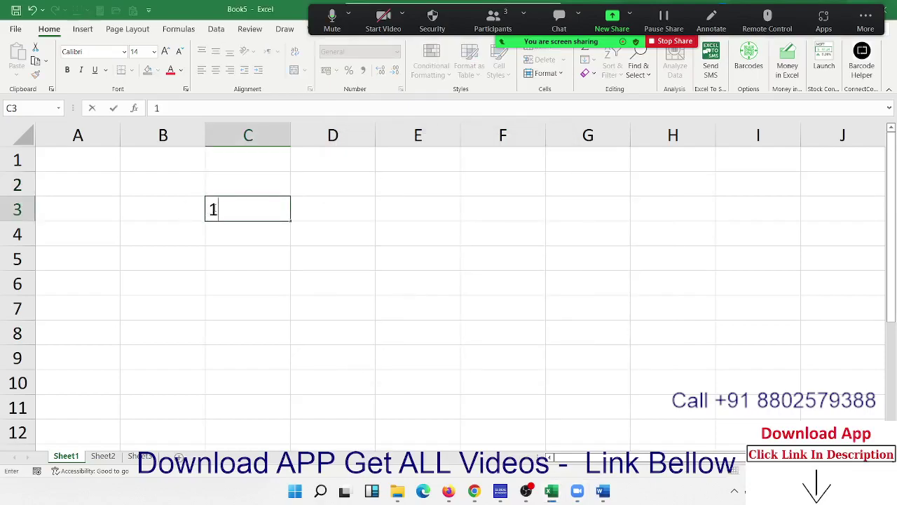
{"action": "type", "text": "50"}
{"action": "key", "text": "Return"}
{"action": "left_click", "coordinate": [213, 207]}
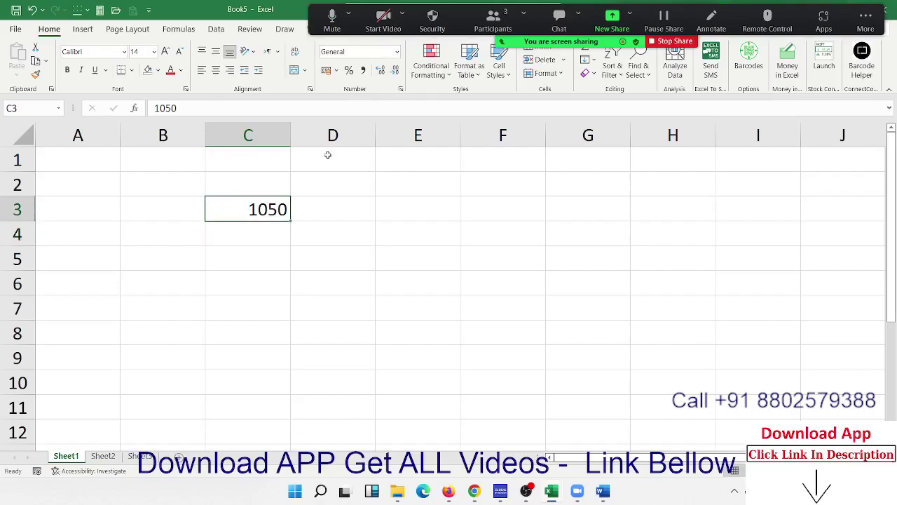
{"action": "double_click", "coordinate": [244, 208]}
{"action": "type", "text": "MRP"}
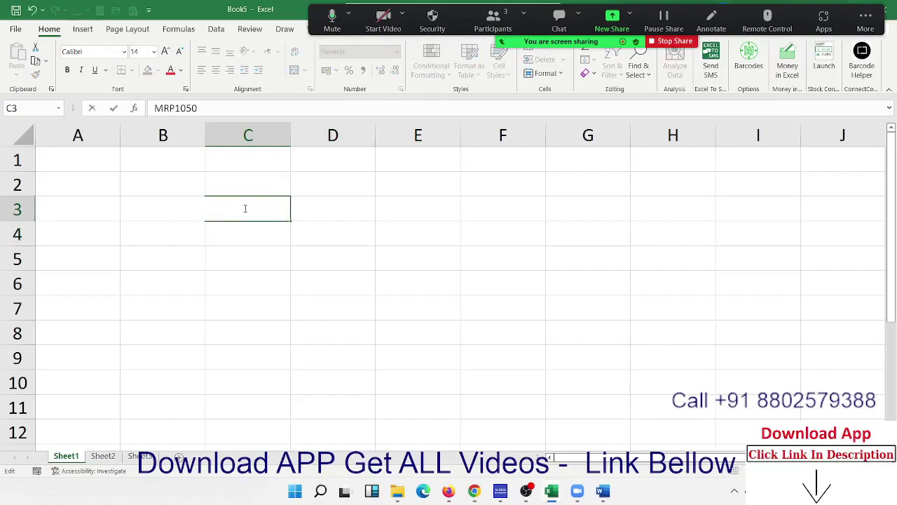
{"action": "key", "text": "Return"}
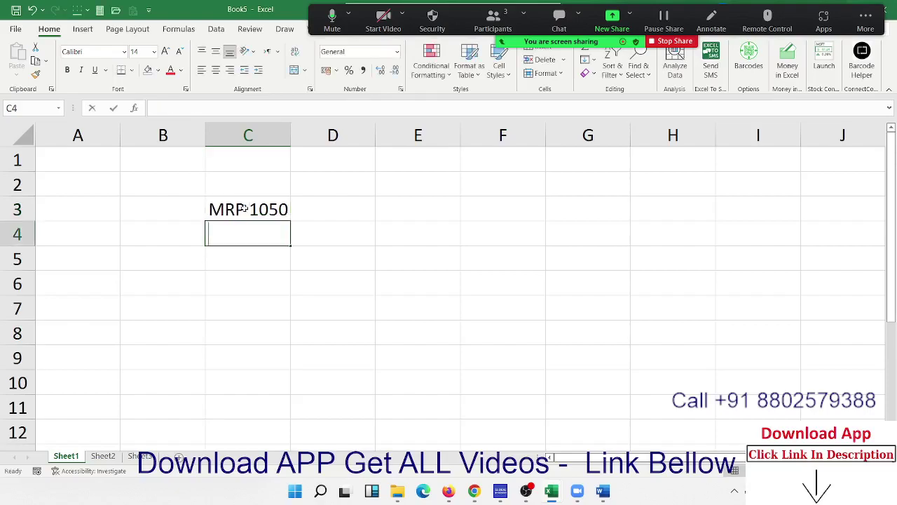
Step: Show that =C3+20 in C4 gives #VALUE!, then clear it and undo back to 1050
{"action": "type", "text": "="}
{"action": "left_click", "coordinate": [244, 208]}
{"action": "type", "text": "+20"}
{"action": "key", "text": "Return"}
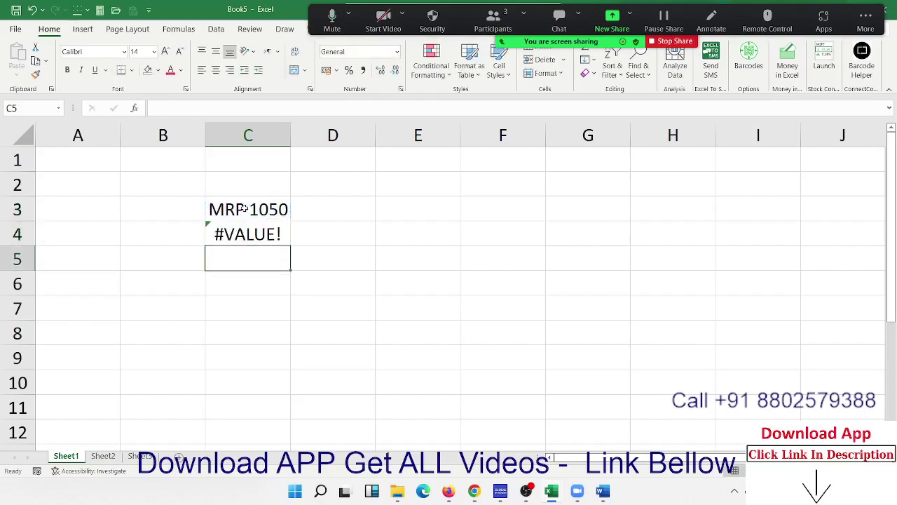
{"action": "key", "text": "Up"}
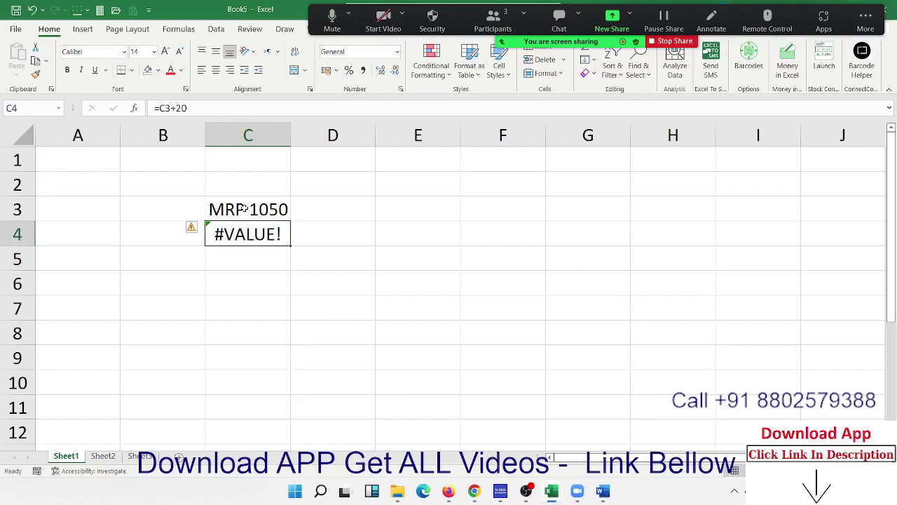
{"action": "key", "text": "Delete"}
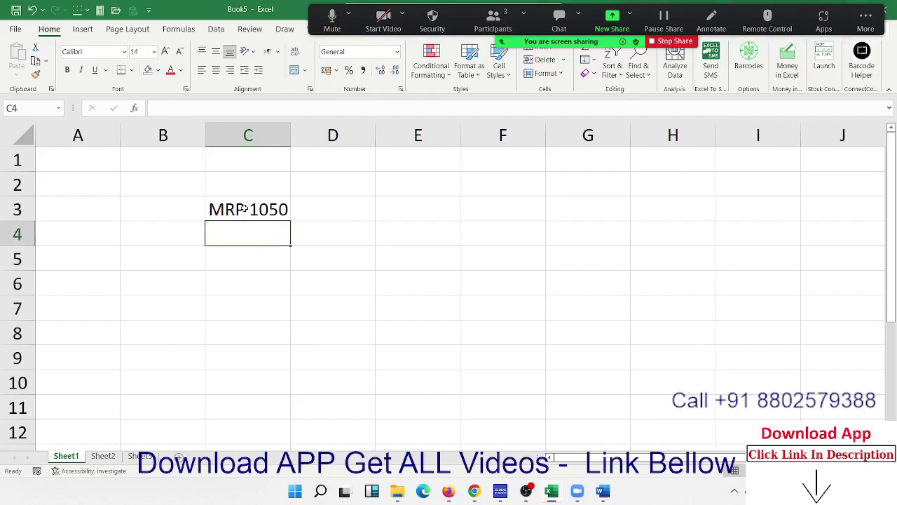
{"action": "key", "text": "ctrl+z"}
{"action": "key", "text": "ctrl+z"}
{"action": "key", "text": "ctrl+z"}
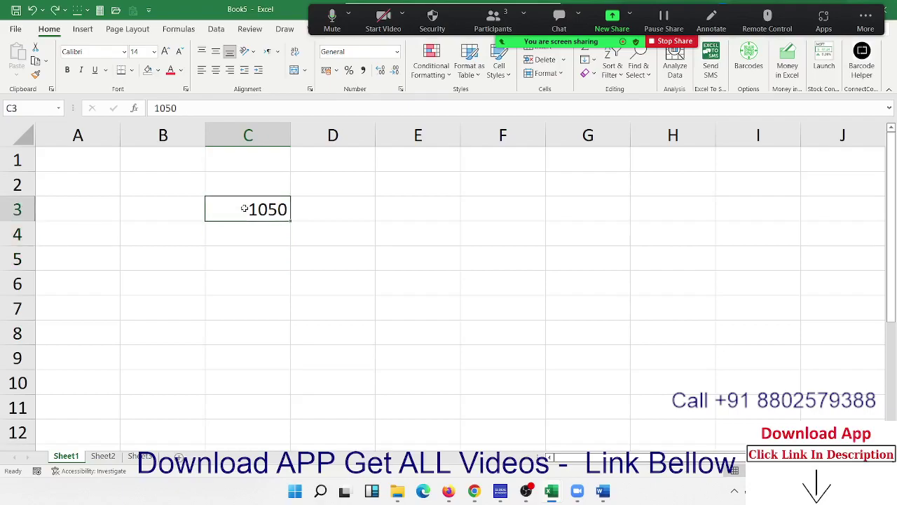
Step: In Format Cells, replace General with the custom code "MRP" 0 for C3
{"action": "left_click", "coordinate": [401, 91]}
{"action": "left_click", "coordinate": [424, 198]}
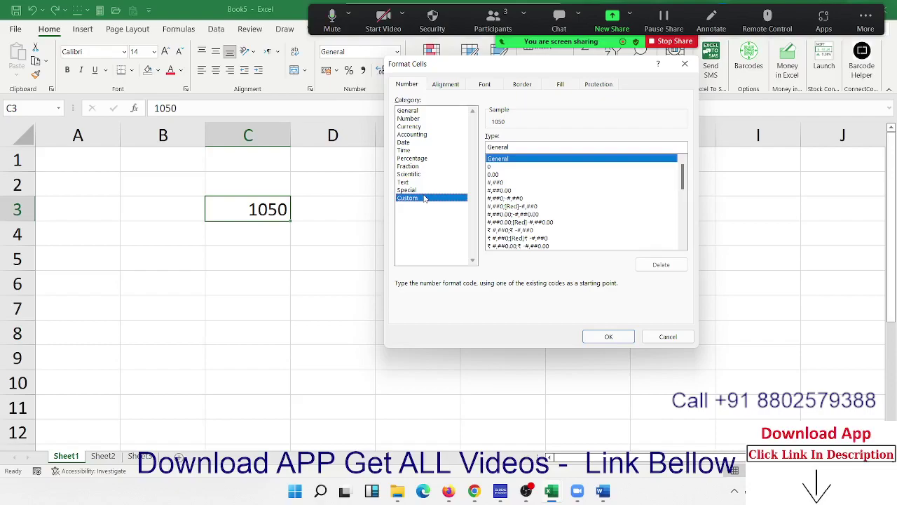
{"action": "double_click", "coordinate": [517, 146]}
{"action": "type", "text": "\"M"}
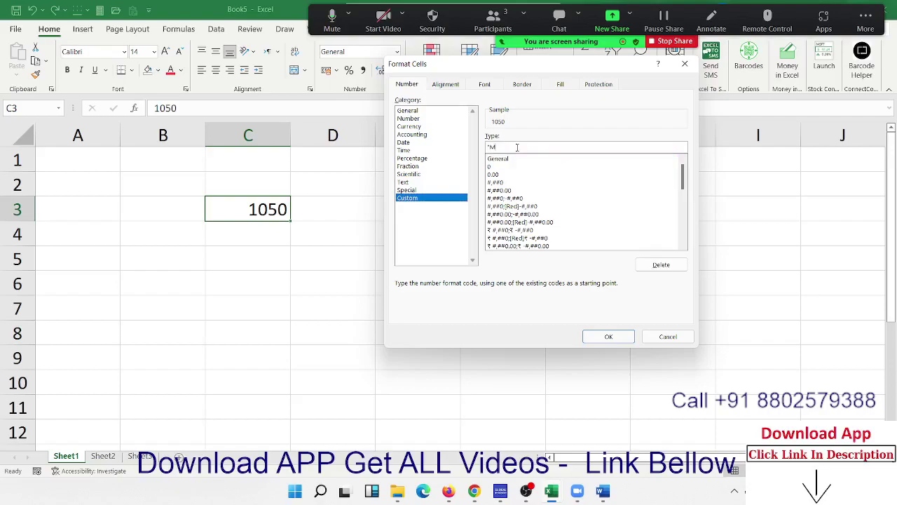
{"action": "type", "text": "RP"}
{"action": "type", "text": "\""}
{"action": "type", "text": " 0"}
{"action": "type", "text": "#"}
{"action": "key", "text": "BackSpace"}
Step: Apply the "MRP" 0 format to C3, then change it to the text-only "MRP" code
{"action": "left_click", "coordinate": [620, 337]}
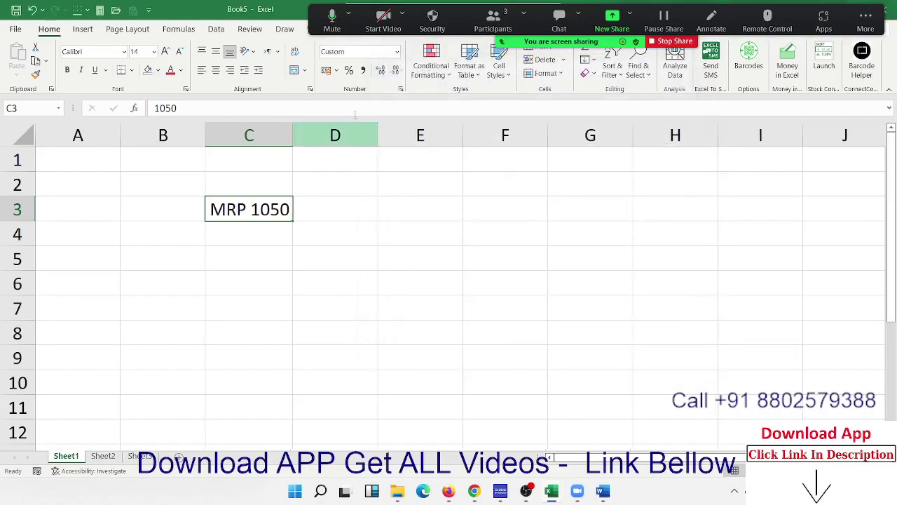
{"action": "left_click", "coordinate": [311, 91]}
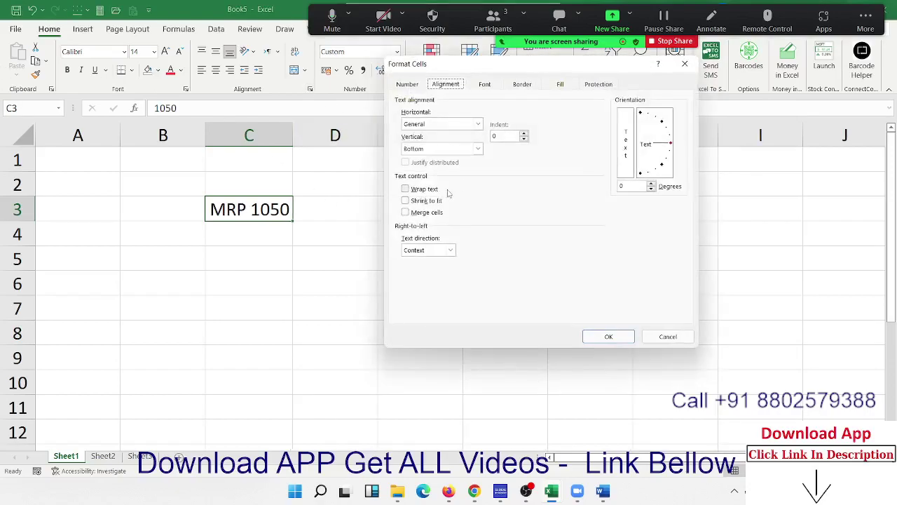
{"action": "left_click", "coordinate": [407, 84]}
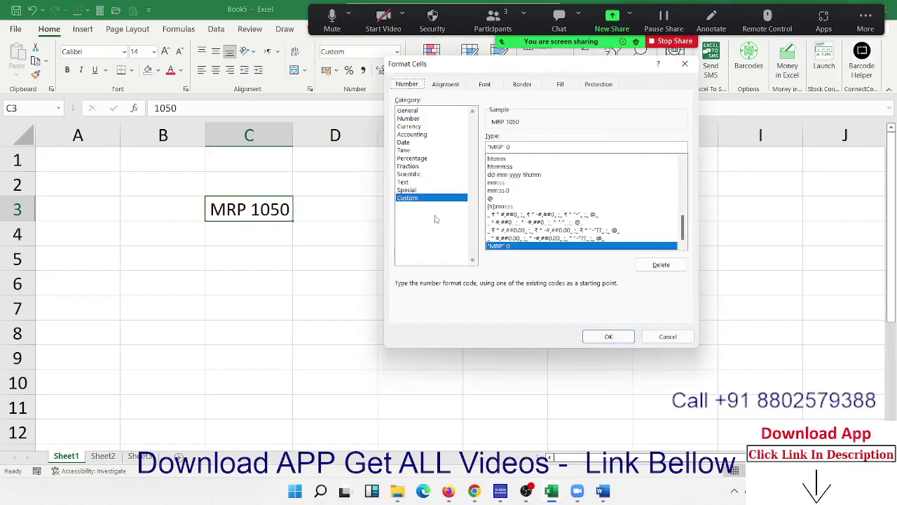
{"action": "left_click", "coordinate": [516, 147]}
{"action": "key", "text": "BackSpace"}
{"action": "key", "text": "Return"}
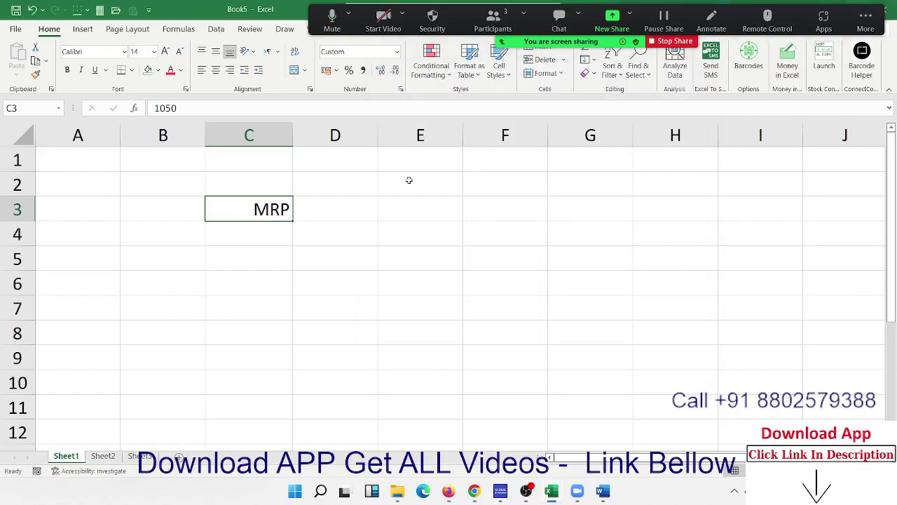
Step: Confirm C3 still holds 1050 underneath, then clear the cell
{"action": "double_click", "coordinate": [286, 102]}
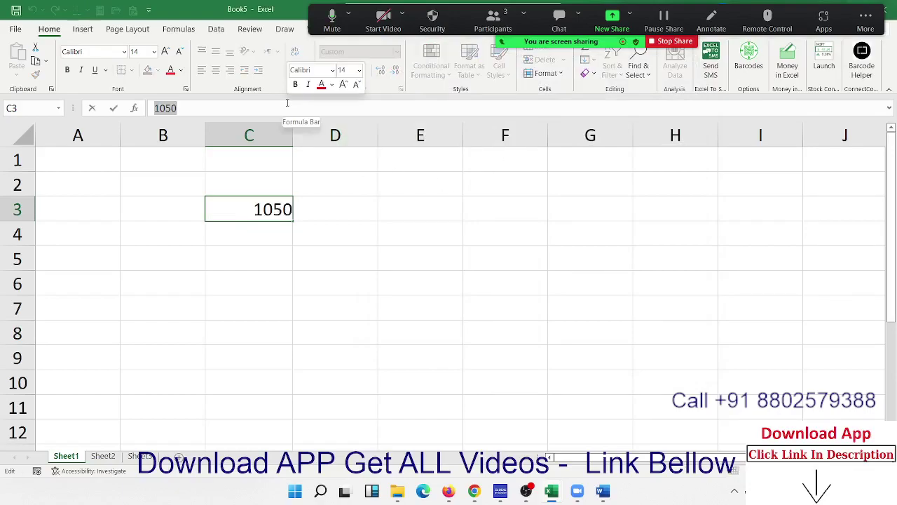
{"action": "key", "text": "Escape"}
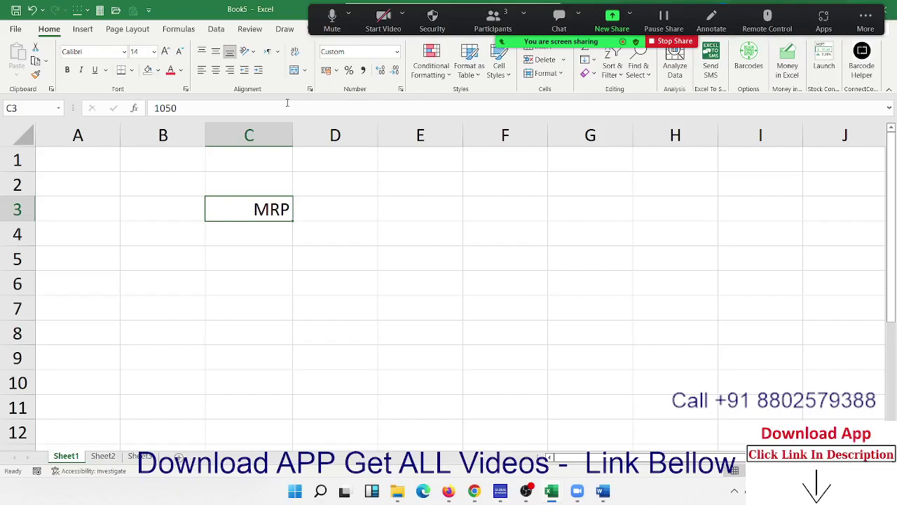
{"action": "key", "text": "Delete"}
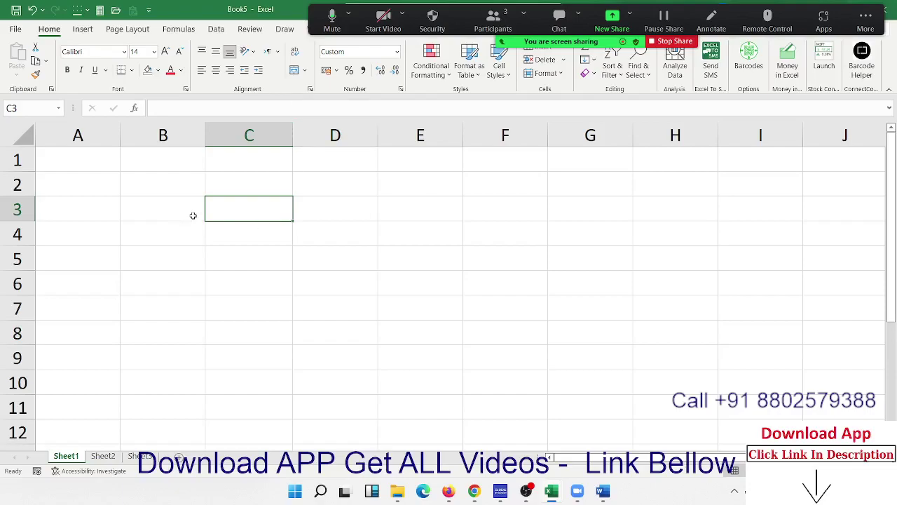
{"action": "key", "text": "Right"}
{"action": "key", "text": "Right"}
{"action": "key", "text": "Up"}
{"action": "key", "text": "Up"}
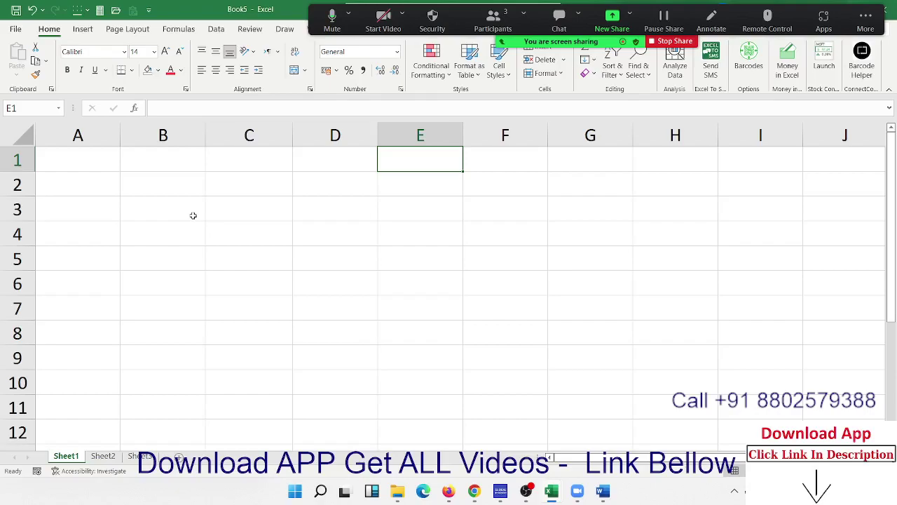
Step: Enter the heading Profit/Loss in E1 and widen column E to fit it
{"action": "type", "text": "Pri"}
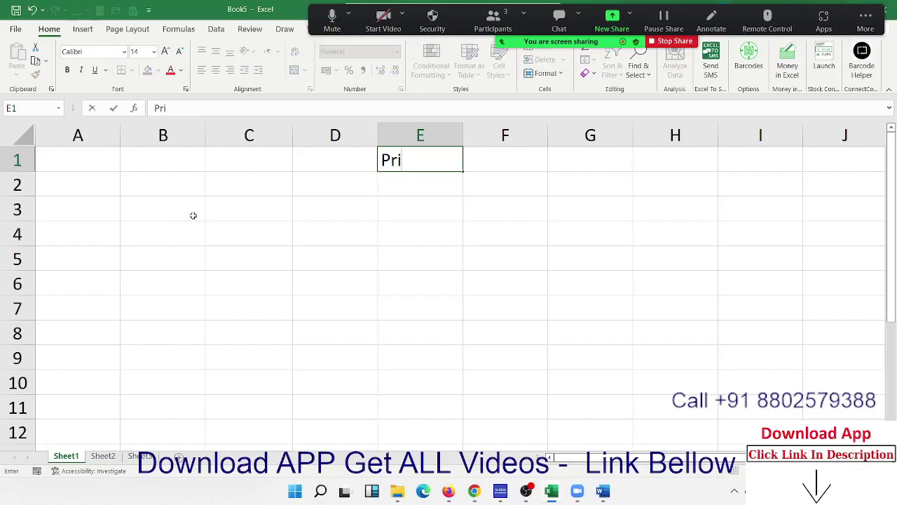
{"action": "key", "text": "BackSpace"}
{"action": "key", "text": "Return"}
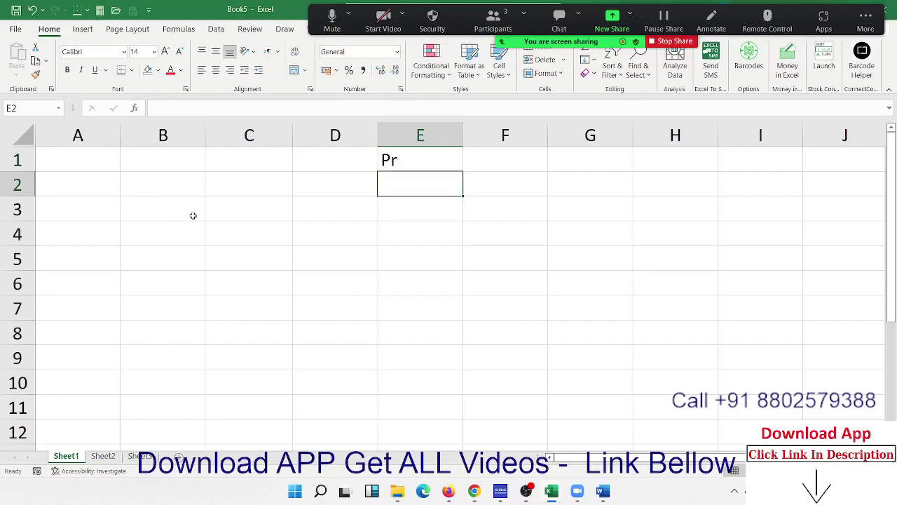
{"action": "key", "text": "Up"}
{"action": "key", "text": "F2"}
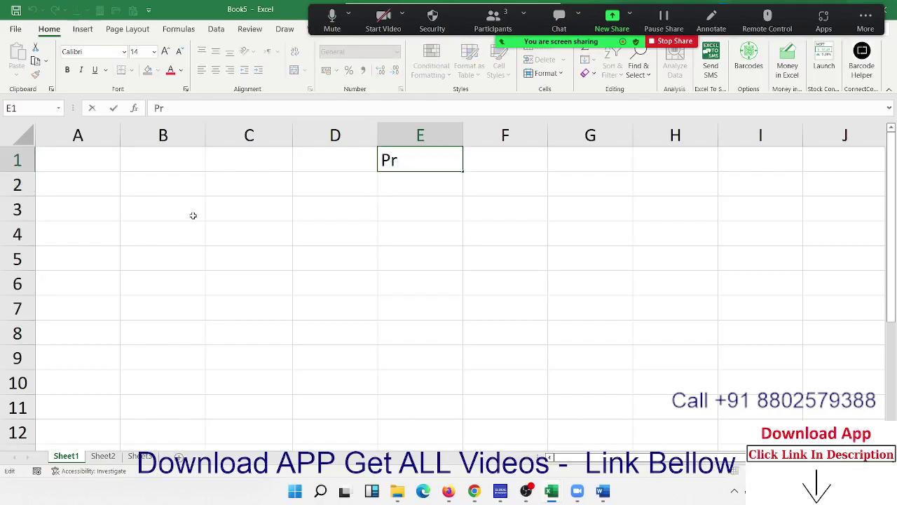
{"action": "type", "text": "o"}
{"action": "type", "text": "fit/L"}
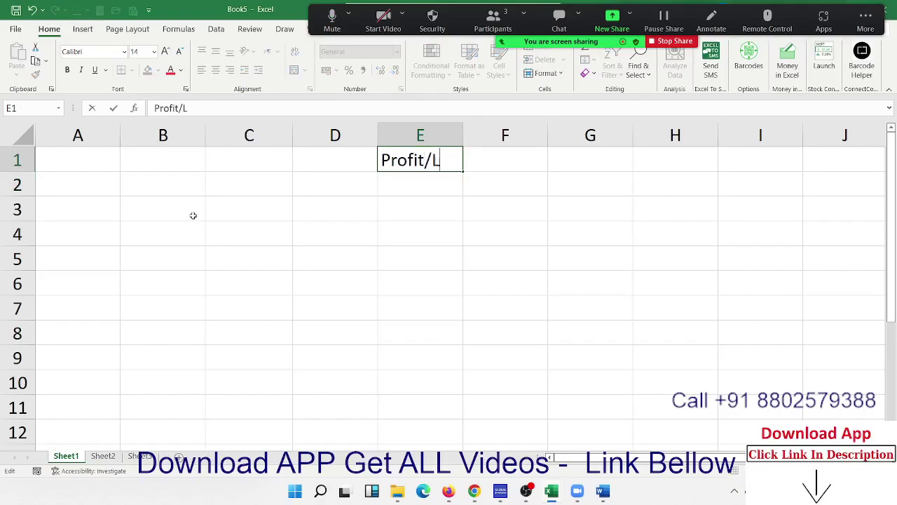
{"action": "type", "text": "oss"}
{"action": "key", "text": "Return"}
{"action": "key", "text": "Up"}
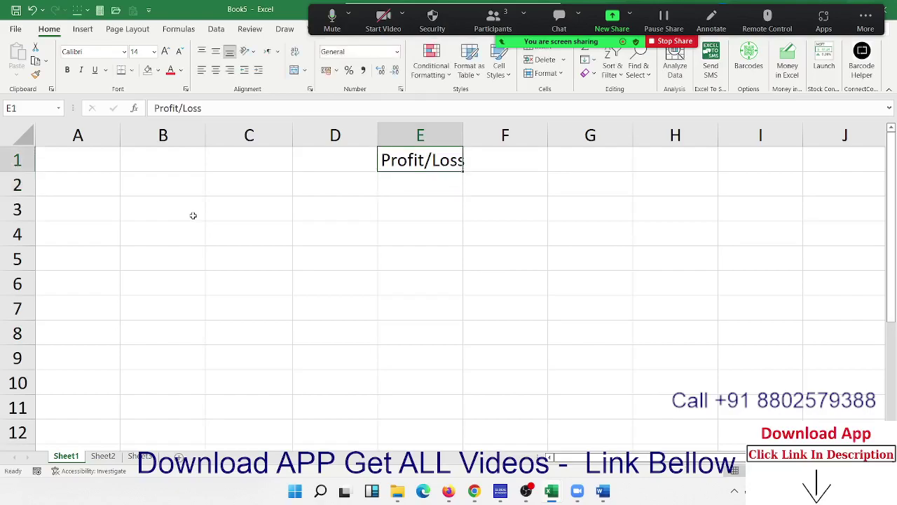
{"action": "double_click", "coordinate": [466, 135]}
Step: Enter 500, -600 and 0 in cells E2 to E4
{"action": "left_click", "coordinate": [431, 180]}
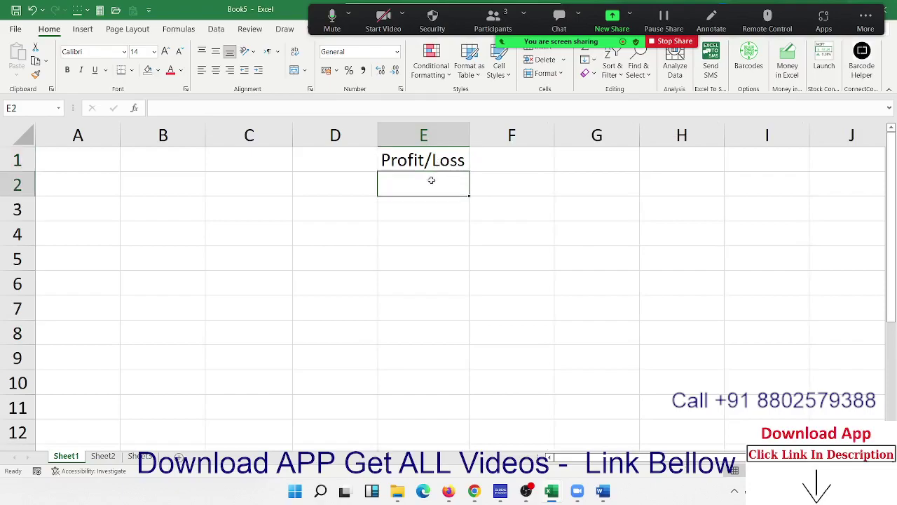
{"action": "type", "text": "500"}
{"action": "key", "text": "Return"}
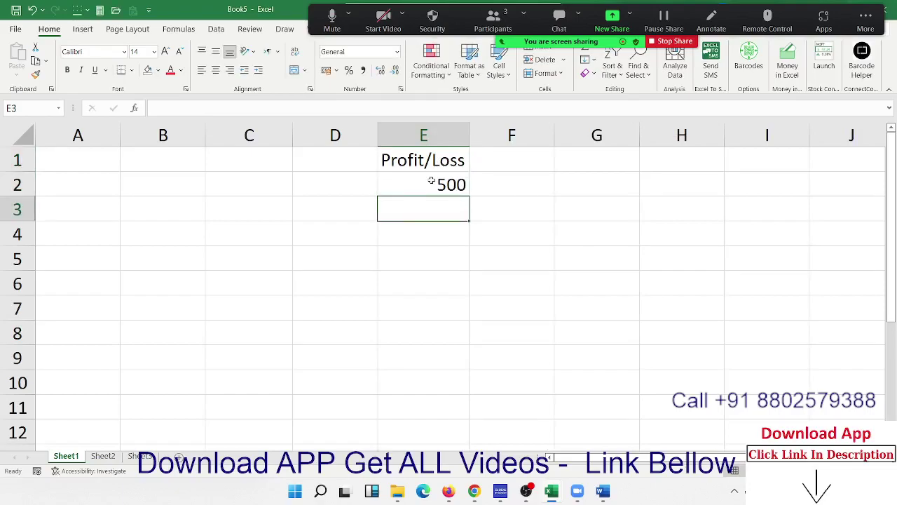
{"action": "type", "text": "-600"}
{"action": "key", "text": "Return"}
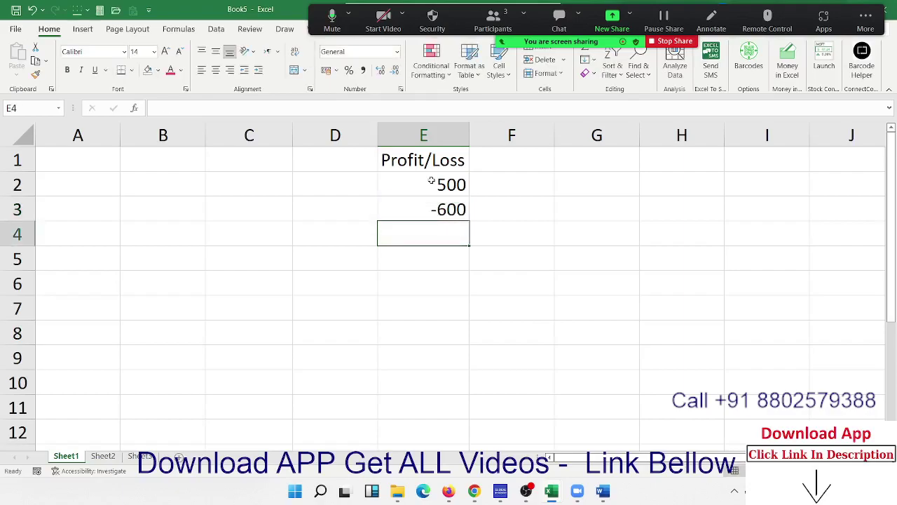
{"action": "type", "text": "0"}
{"action": "key", "text": "Return"}
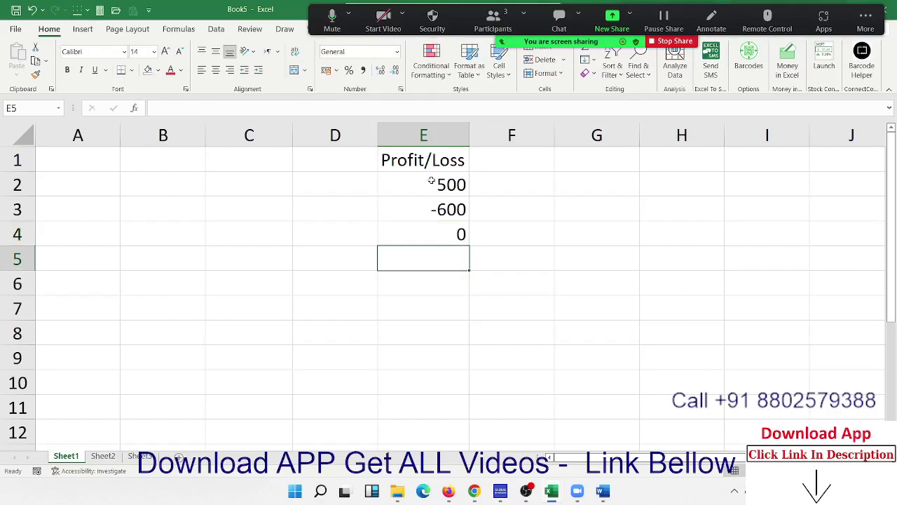
Step: Enter SCL in E5 and select the values E2:E5
{"action": "type", "text": "D"}
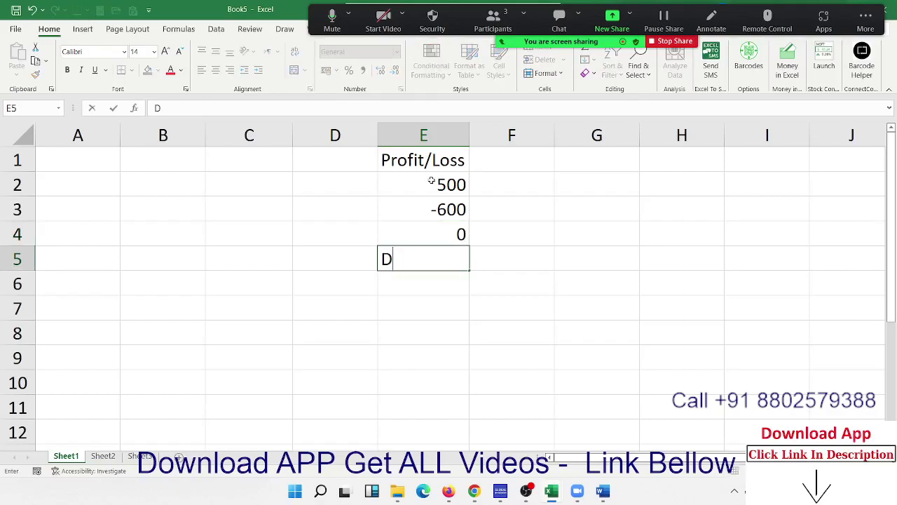
{"action": "type", "text": "ata"}
{"action": "key", "text": "BackSpace"}
{"action": "key", "text": "BackSpace"}
{"action": "key", "text": "BackSpace"}
{"action": "key", "text": "BackSpace"}
{"action": "key", "text": "BackSpace"}
{"action": "type", "text": "Sh"}
{"action": "key", "text": "BackSpace"}
{"action": "type", "text": "CL"}
{"action": "key", "text": "Return"}
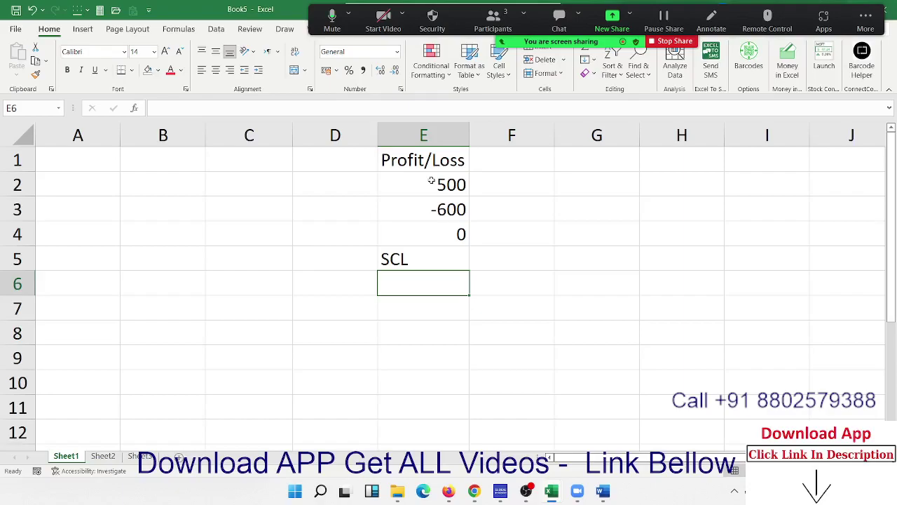
{"action": "key", "text": "Up"}
{"action": "key", "text": "shift+Up"}
{"action": "key", "text": "shift+Up"}
{"action": "key", "text": "shift+Up"}
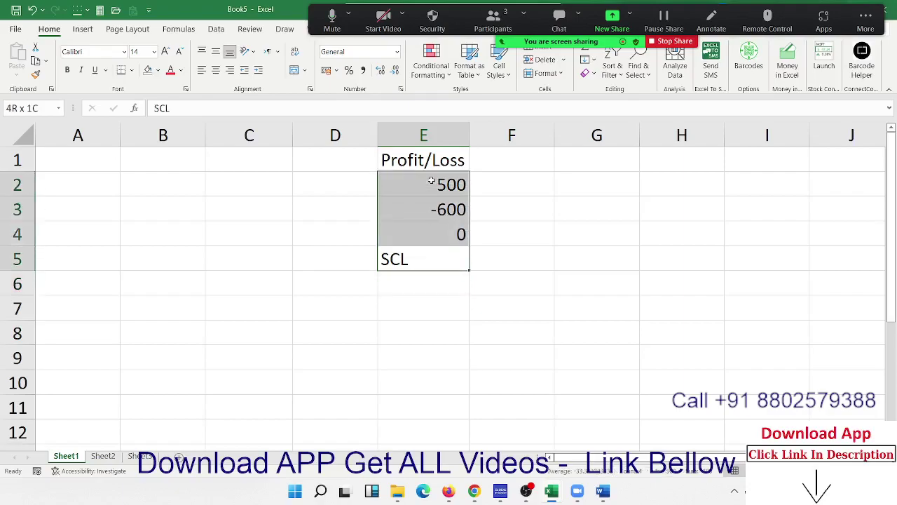
{"action": "key", "text": "shift+Up"}
{"action": "key", "text": "shift+Down"}
Step: Prefix the 500 in E2 with PR
{"action": "key", "text": "Down"}
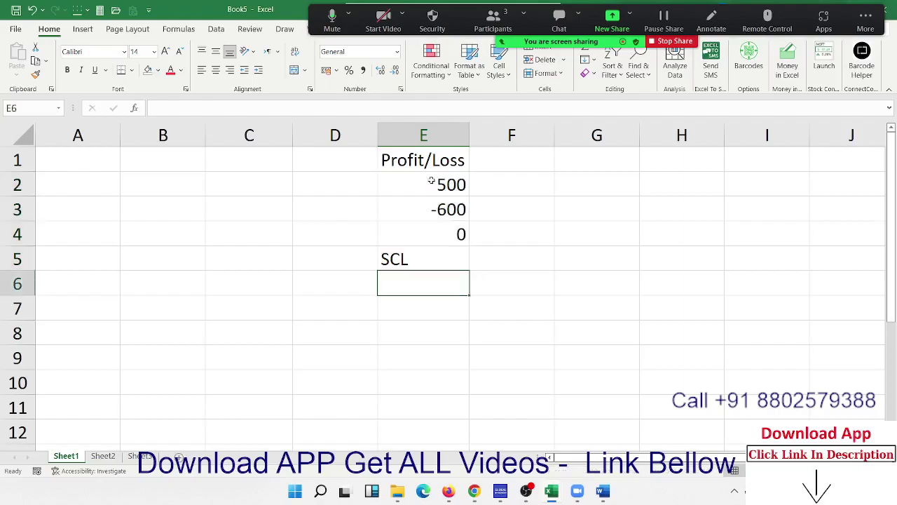
{"action": "key", "text": "Up"}
{"action": "key", "text": "Up"}
{"action": "key", "text": "Up"}
{"action": "key", "text": "Up"}
{"action": "key", "text": "F2"}
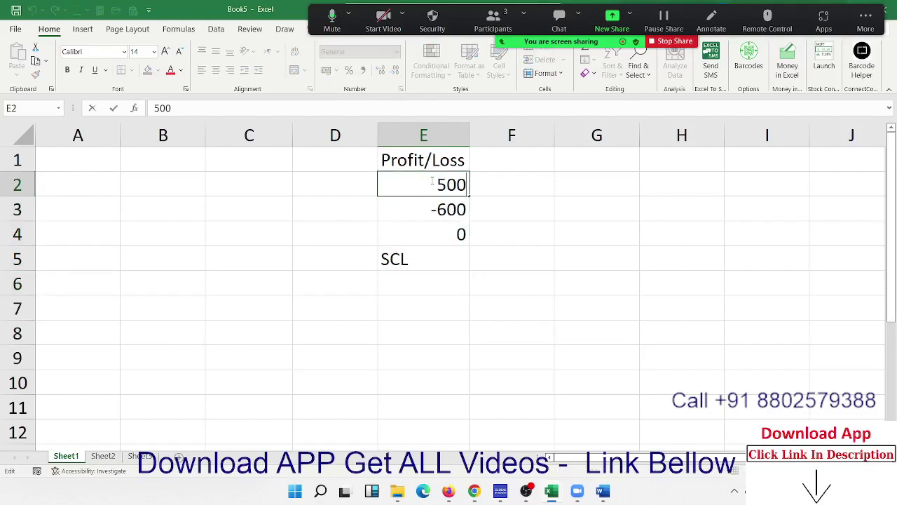
{"action": "key", "text": "Left"}
{"action": "key", "text": "Left"}
{"action": "key", "text": "Left"}
{"action": "type", "text": "PR"}
{"action": "key", "text": "Return"}
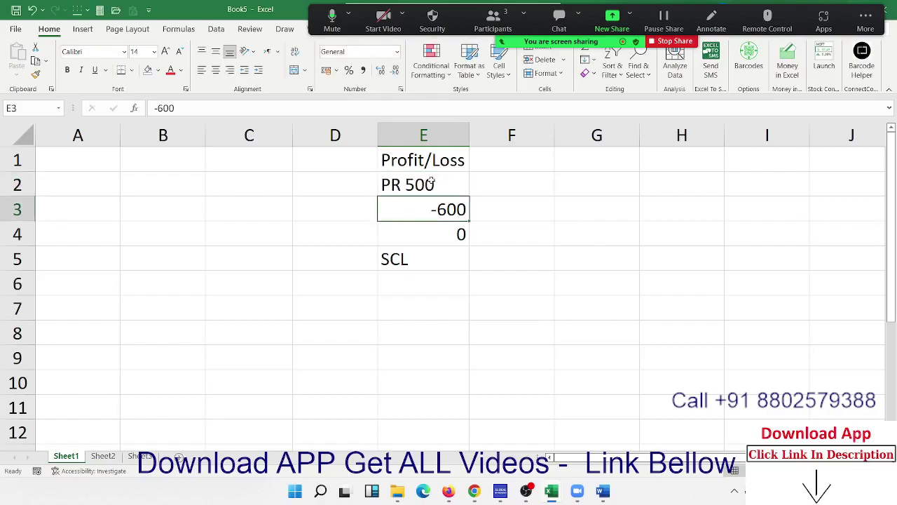
Step: Change E3 to Loss -600, removing a stray backslash
{"action": "key", "text": "F2"}
{"action": "key", "text": "Left"}
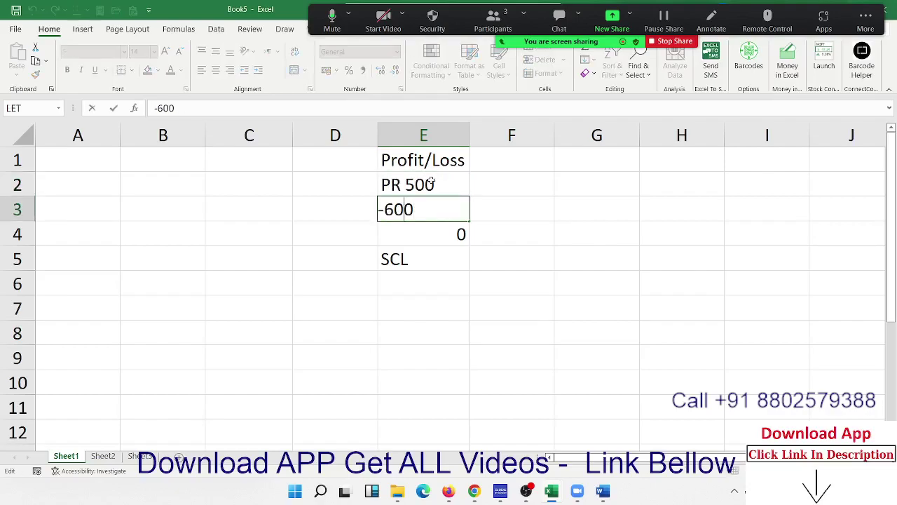
{"action": "key", "text": "Left"}
{"action": "key", "text": "Left"}
{"action": "key", "text": "Left"}
{"action": "type", "text": "Los"}
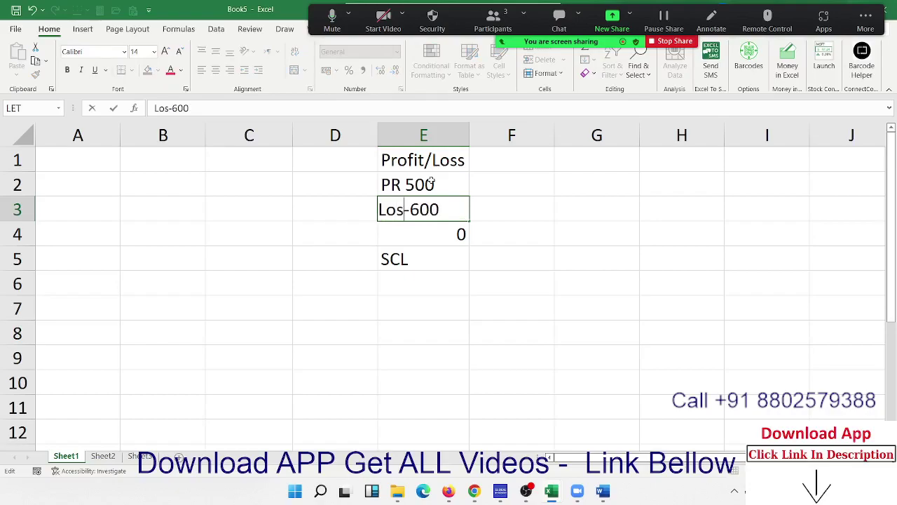
{"action": "type", "text": "s \\"}
{"action": "key", "text": "Return"}
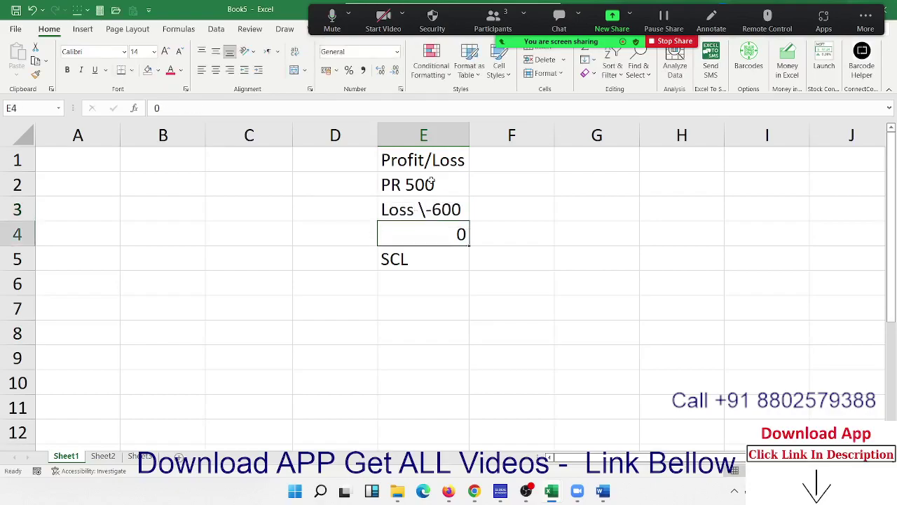
{"action": "key", "text": "Up"}
{"action": "key", "text": "F2"}
{"action": "key", "text": "Left"}
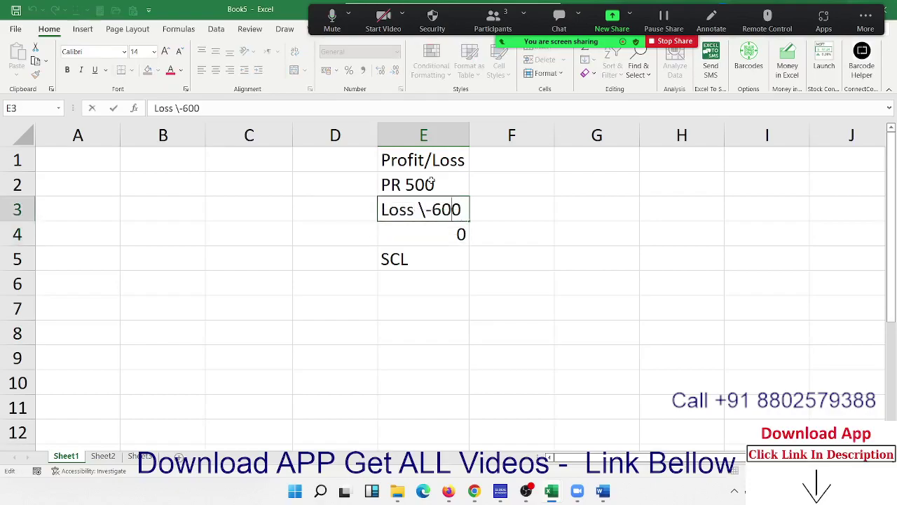
{"action": "key", "text": "Left"}
{"action": "key", "text": "Left"}
{"action": "key", "text": "Left"}
{"action": "key", "text": "Left"}
{"action": "key", "text": "Delete"}
{"action": "key", "text": "Return"}
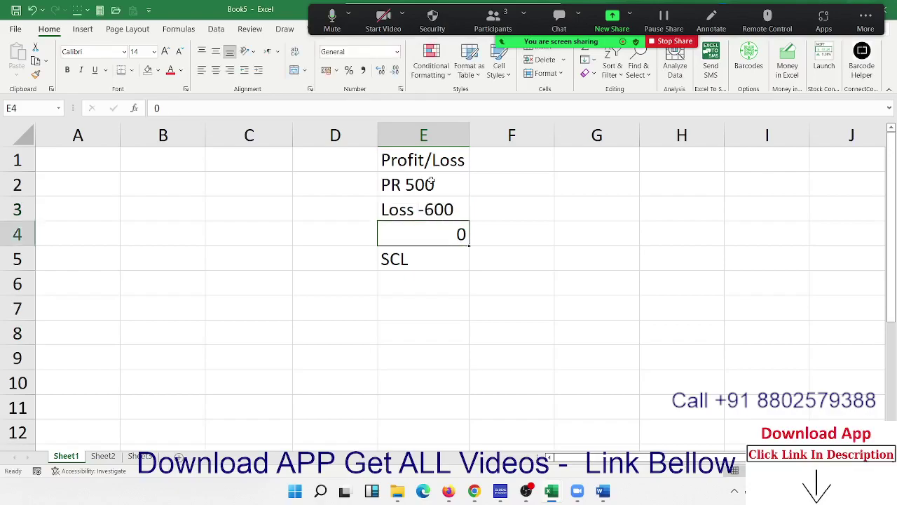
Step: Prefix E4 with NPNL and E5 with DNA
{"action": "key", "text": "F2"}
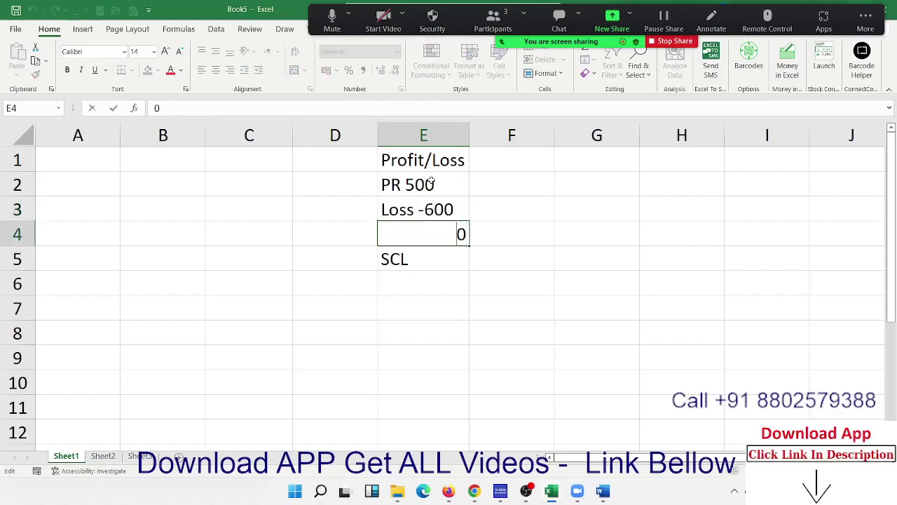
{"action": "type", "text": "N"}
{"action": "type", "text": "PNL"}
{"action": "key", "text": "Return"}
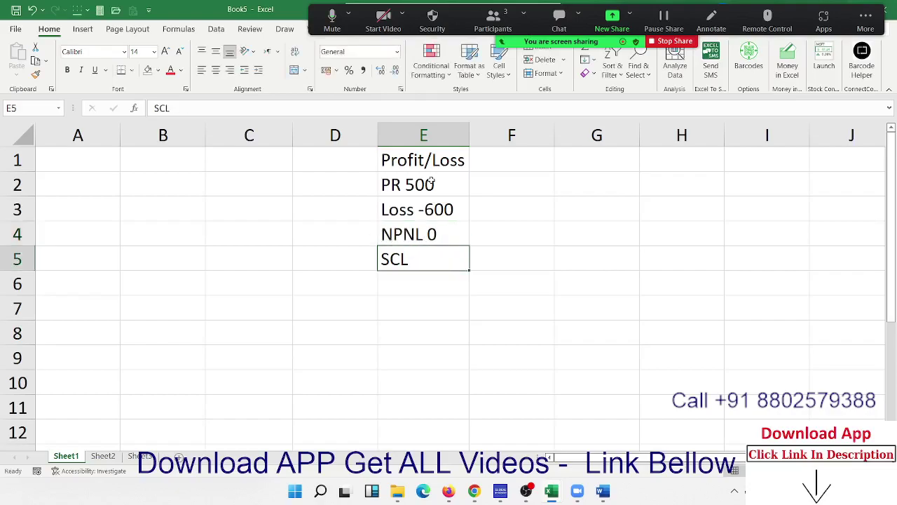
{"action": "key", "text": "F2"}
{"action": "key", "text": "Left"}
{"action": "key", "text": "Left"}
{"action": "key", "text": "Left"}
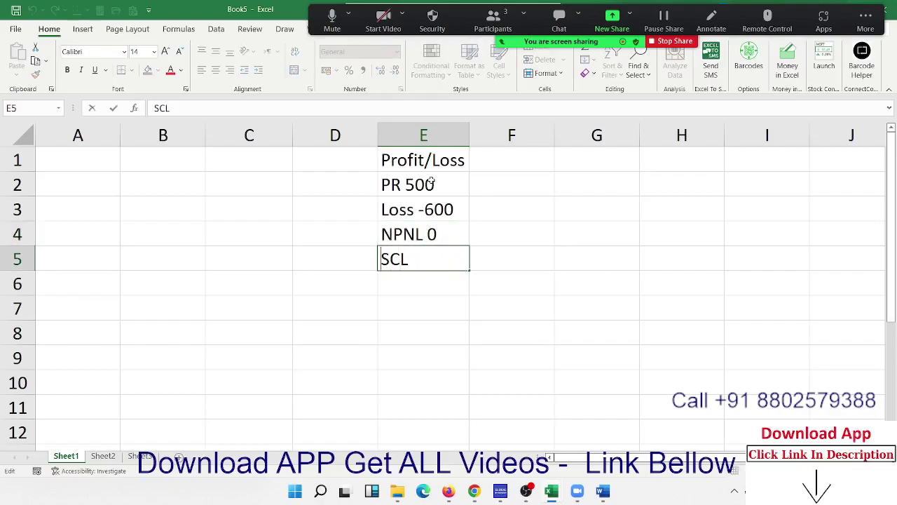
{"action": "type", "text": "DN"}
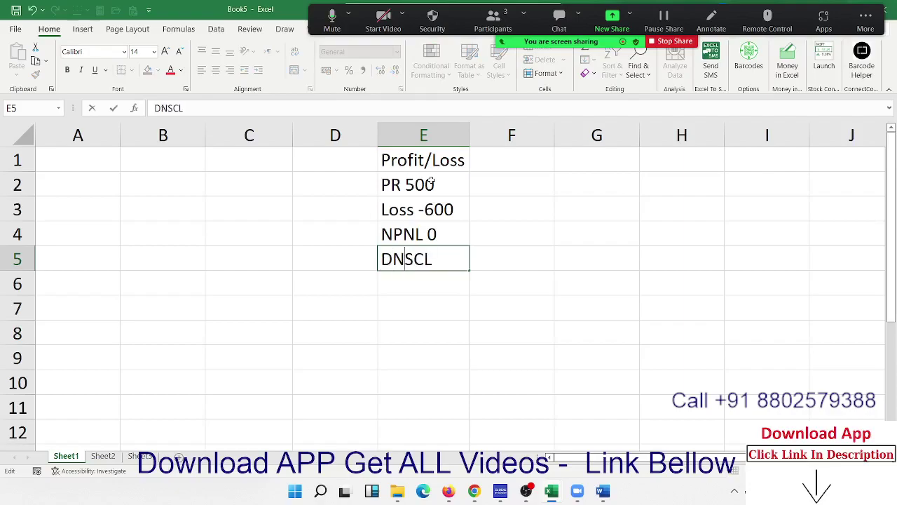
{"action": "type", "text": "A"}
{"action": "key", "text": "Return"}
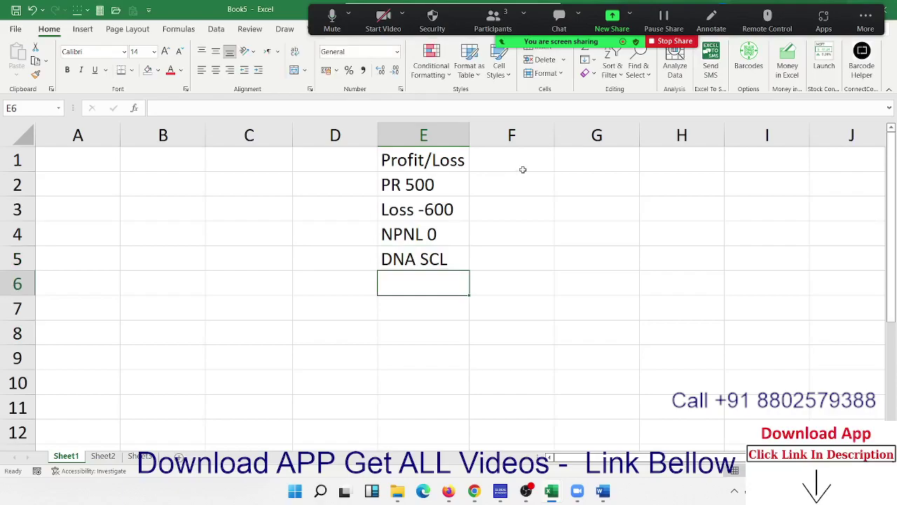
Step: Copy the Profit/Loss header from E1 into G1
{"action": "left_click", "coordinate": [578, 158]}
{"action": "key", "text": "Left"}
{"action": "key", "text": "Left"}
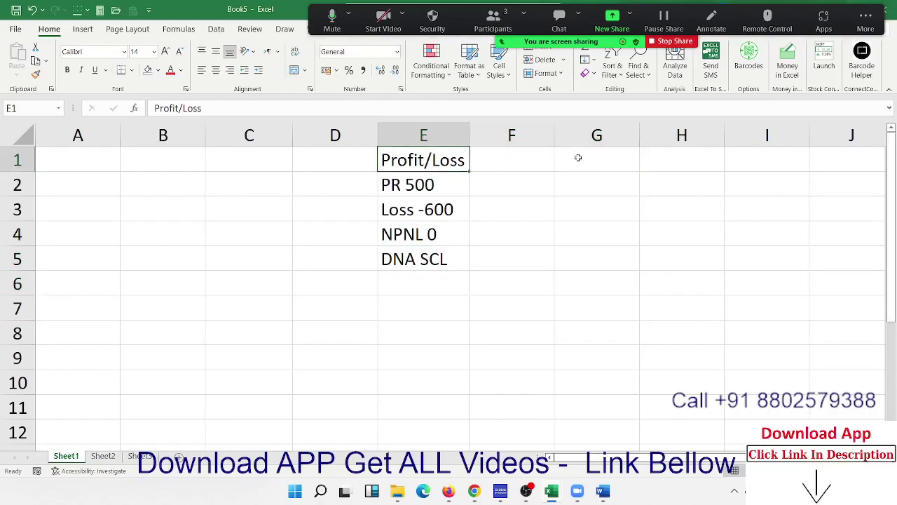
{"action": "key", "text": "ctrl+c"}
{"action": "key", "text": "Right"}
{"action": "key", "text": "Right"}
{"action": "key", "text": "ctrl+v"}
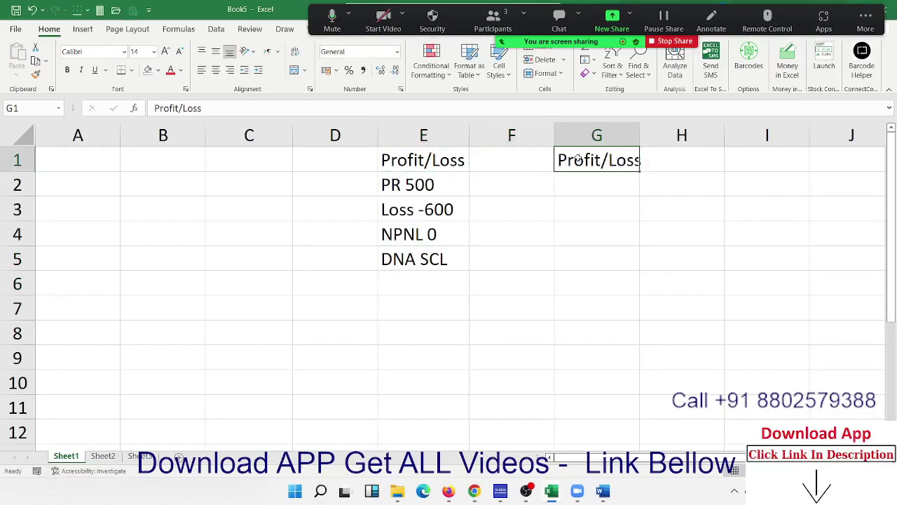
Step: Enter 500, -600, 0 and SCL in cells G2 to G5
{"action": "key", "text": "Down"}
{"action": "type", "text": "500"}
{"action": "key", "text": "Return"}
{"action": "type", "text": "-"}
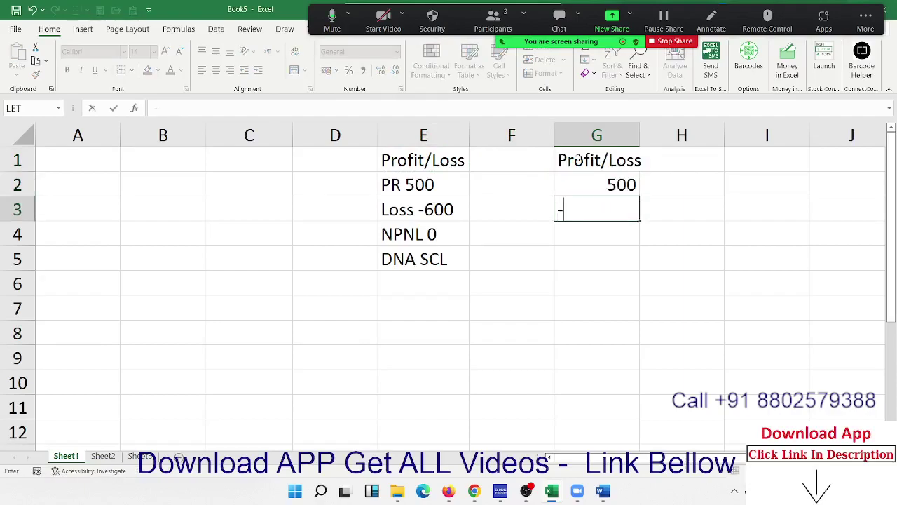
{"action": "type", "text": "600"}
{"action": "key", "text": "Return"}
{"action": "type", "text": "0"}
{"action": "key", "text": "Return"}
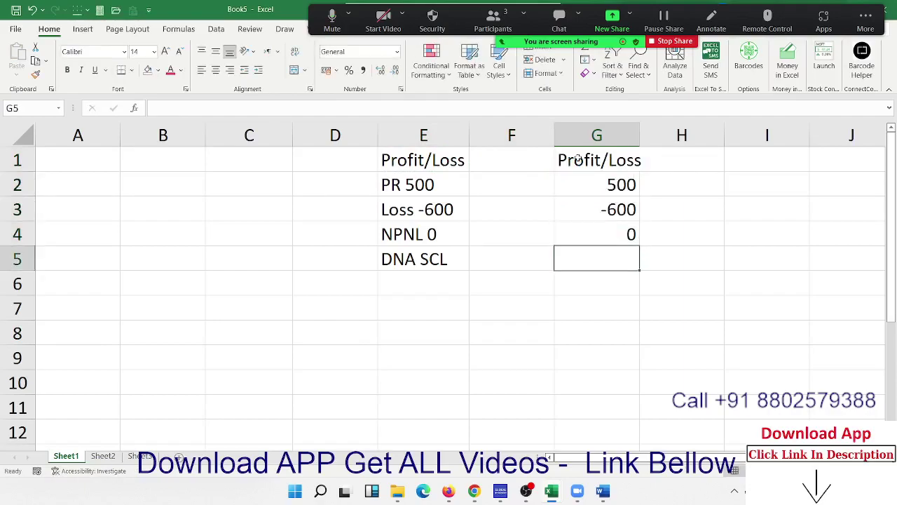
{"action": "type", "text": "SCL"}
{"action": "key", "text": "Return"}
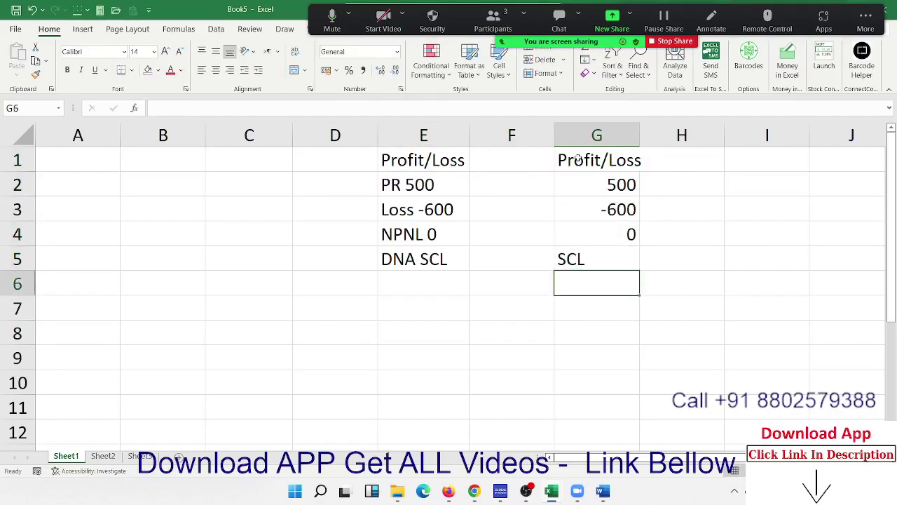
Step: Open the shared Microsoft Support number-format article from the chat link
{"action": "left_click", "coordinate": [477, 493]}
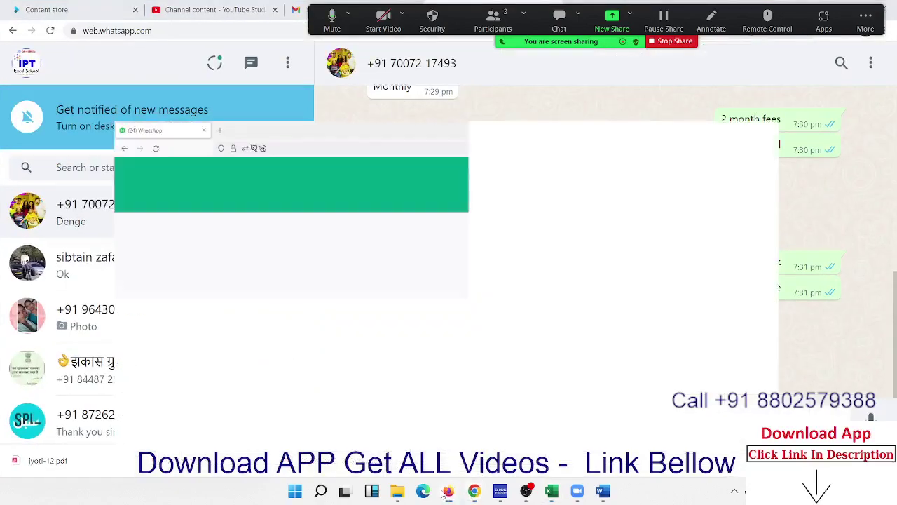
{"action": "left_click", "coordinate": [443, 494]}
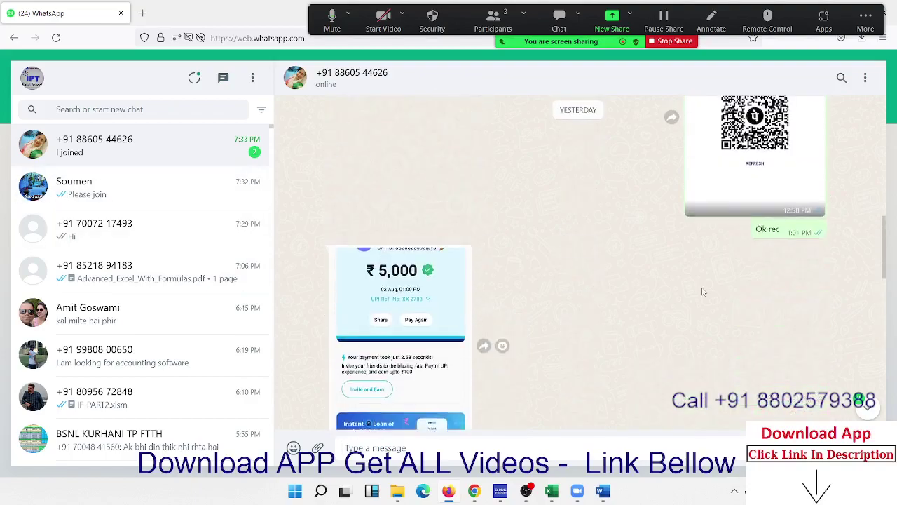
{"action": "left_click", "coordinate": [201, 202]}
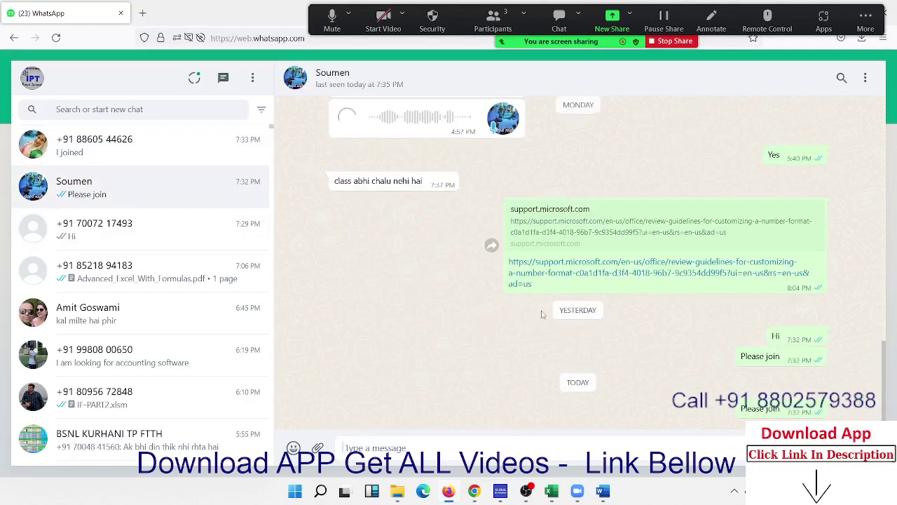
{"action": "left_click", "coordinate": [567, 272]}
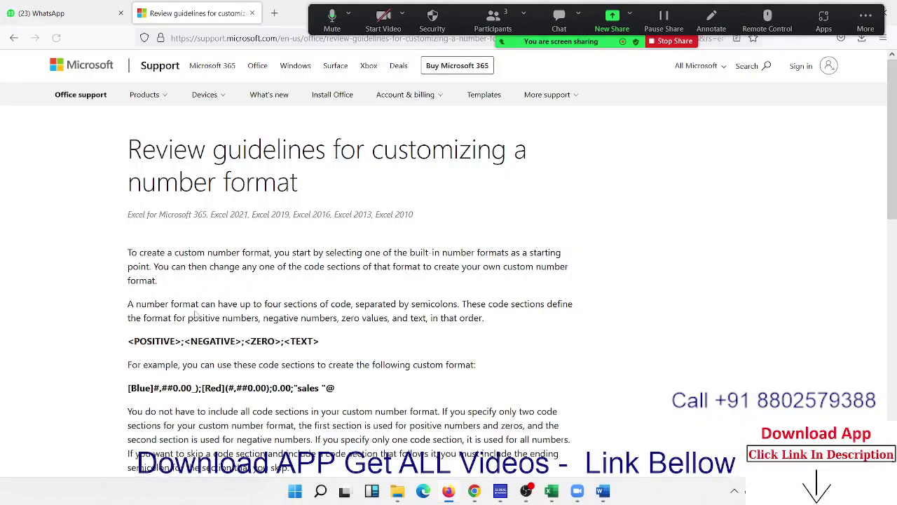
Step: Review the POSITIVE;NEGATIVE;ZERO;TEXT format code sections, then return to Excel
{"action": "scroll", "coordinate": [337, 369], "scroll_direction": "down", "scroll_amount": 2}
{"action": "double_click", "coordinate": [160, 239]}
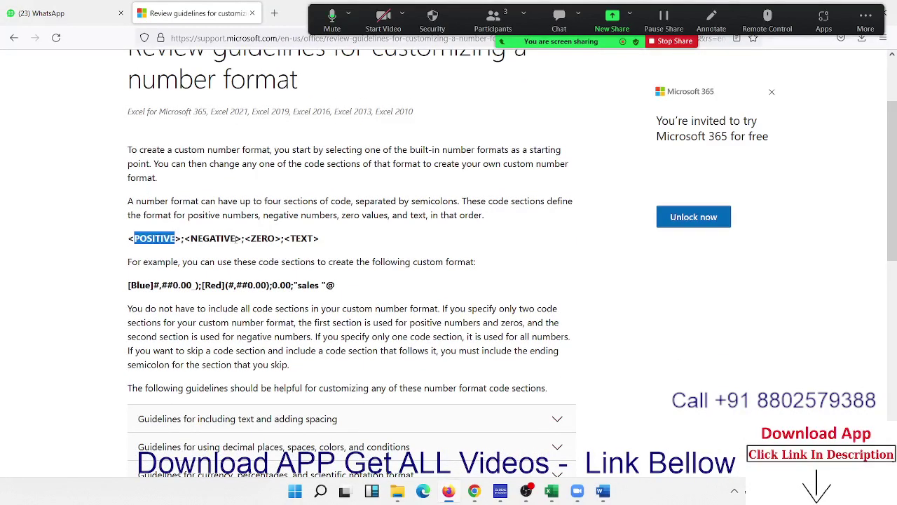
{"action": "double_click", "coordinate": [213, 239]}
{"action": "double_click", "coordinate": [263, 238]}
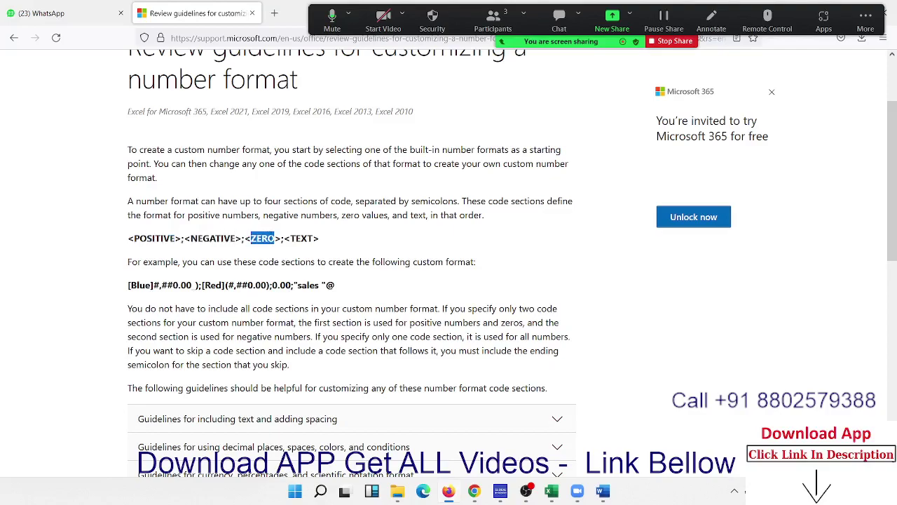
{"action": "double_click", "coordinate": [301, 238]}
{"action": "left_click_drag", "start_coordinate": [327, 239], "coordinate": [110, 244]}
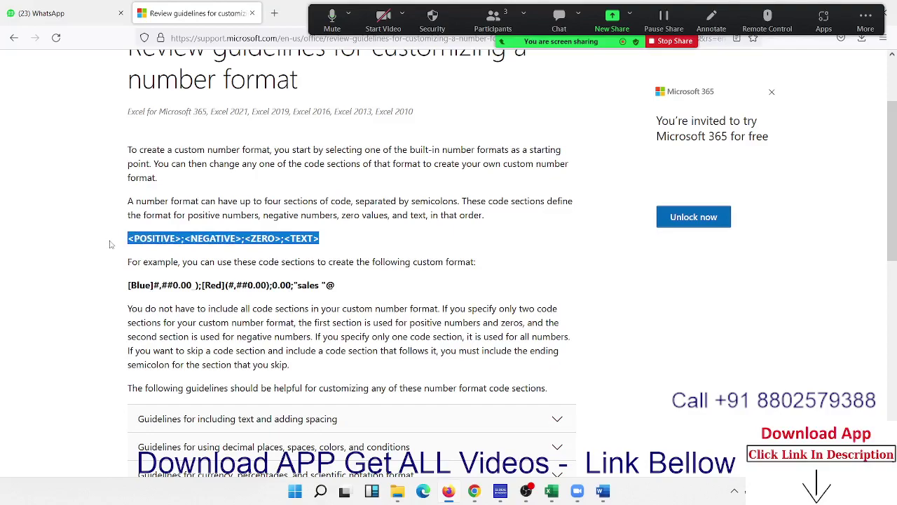
{"action": "left_click", "coordinate": [172, 243]}
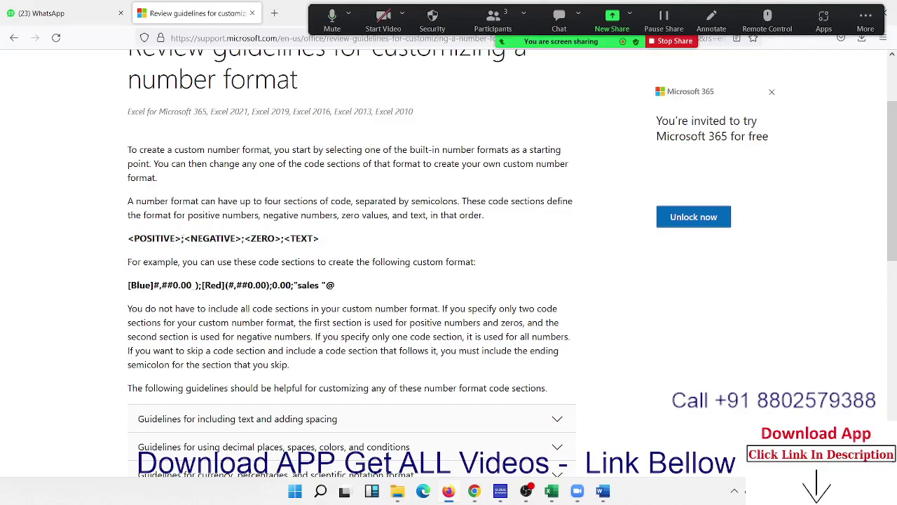
{"action": "double_click", "coordinate": [182, 238]}
{"action": "double_click", "coordinate": [242, 239]}
{"action": "key", "text": "alt+Tab"}
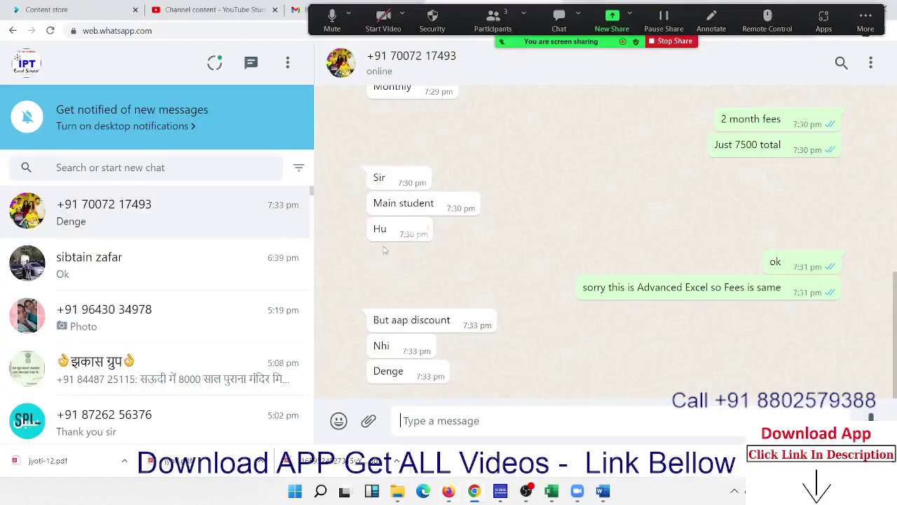
{"action": "key", "text": "alt+Tab"}
{"action": "key", "text": "Tab"}
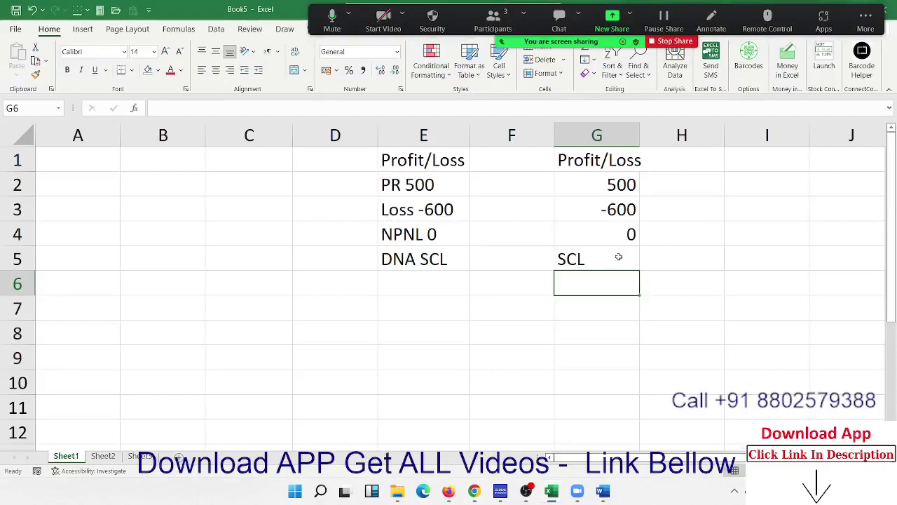
Step: Open a Custom number format for G2:G5 and replace General with "PR"
{"action": "left_click_drag", "start_coordinate": [618, 257], "coordinate": [617, 191]}
{"action": "right_click", "coordinate": [616, 190]}
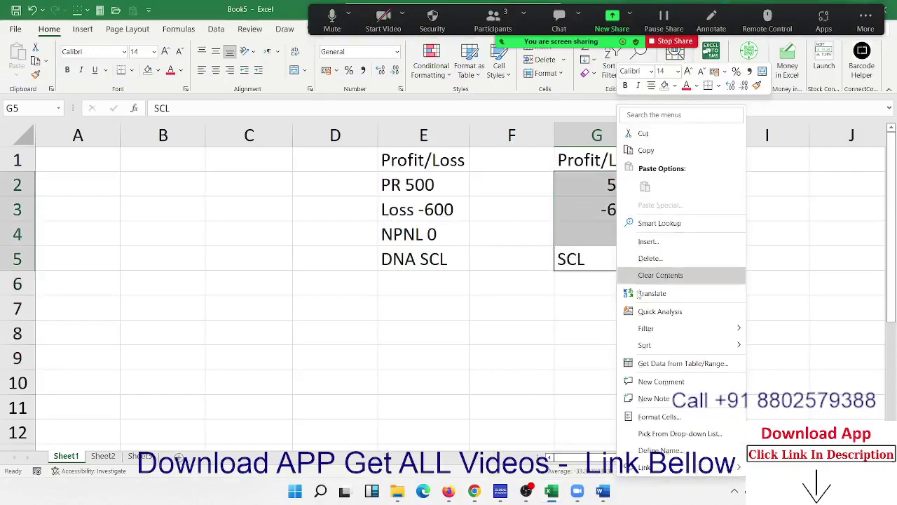
{"action": "left_click", "coordinate": [654, 416]}
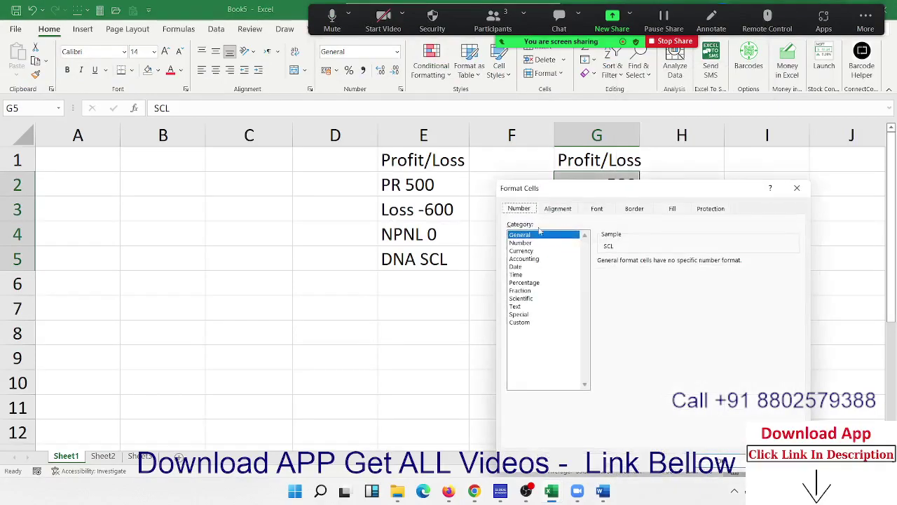
{"action": "left_click", "coordinate": [533, 322]}
{"action": "mouse_move", "coordinate": [560, 193]}
{"action": "left_mouse_down"}
{"action": "mouse_move", "coordinate": [509, 190]}
{"action": "mouse_move", "coordinate": [284, 141]}
{"action": "left_mouse_up"}
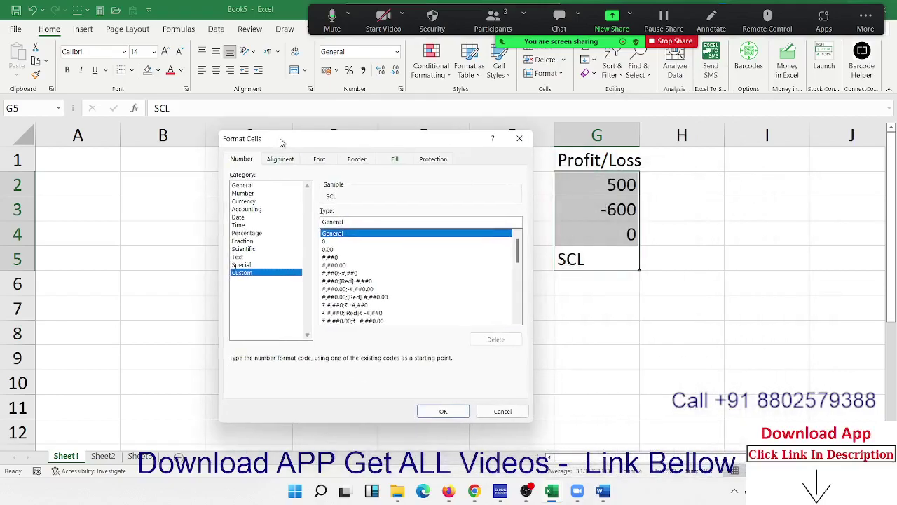
{"action": "double_click", "coordinate": [384, 222]}
{"action": "key", "text": "BackSpace"}
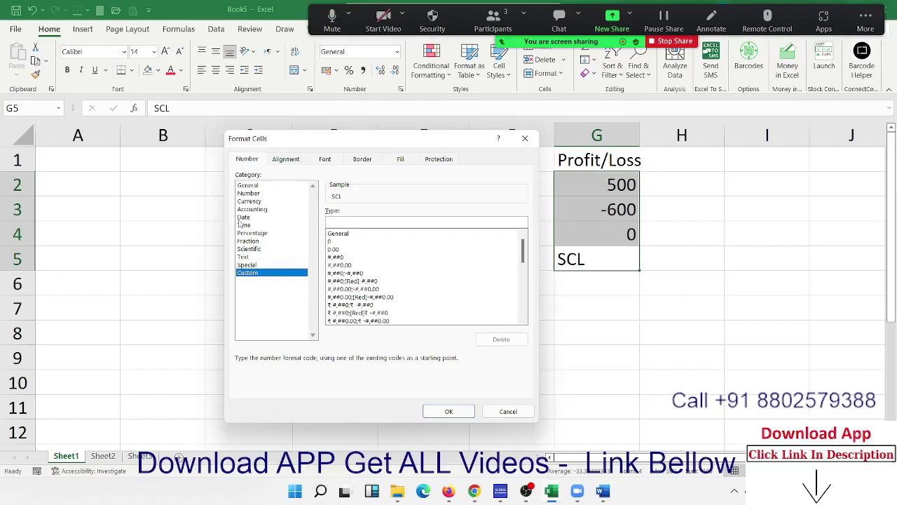
{"action": "type", "text": "\"PR\";"}
Step: Recheck the guide's POSITIVE and NEGATIVE sections, then return to Excel's format dialog
{"action": "key", "text": "alt+Tab"}
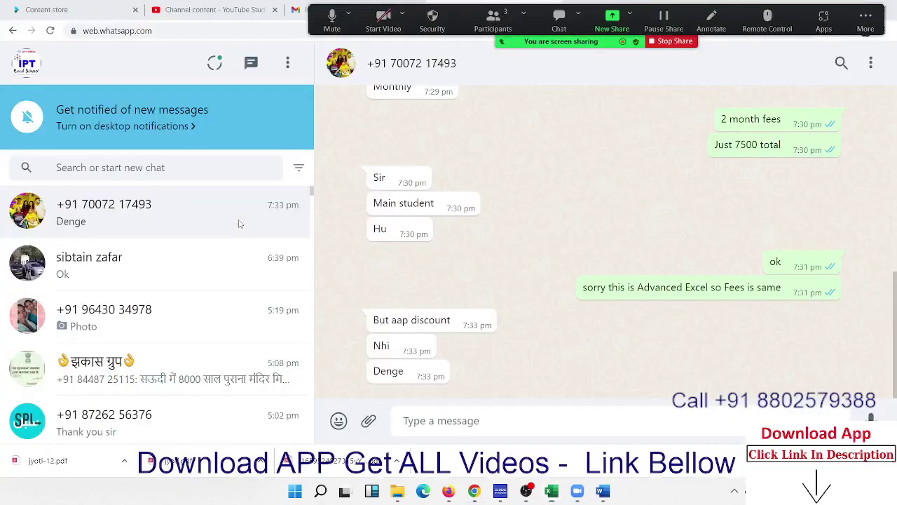
{"action": "key", "text": "alt+Tab"}
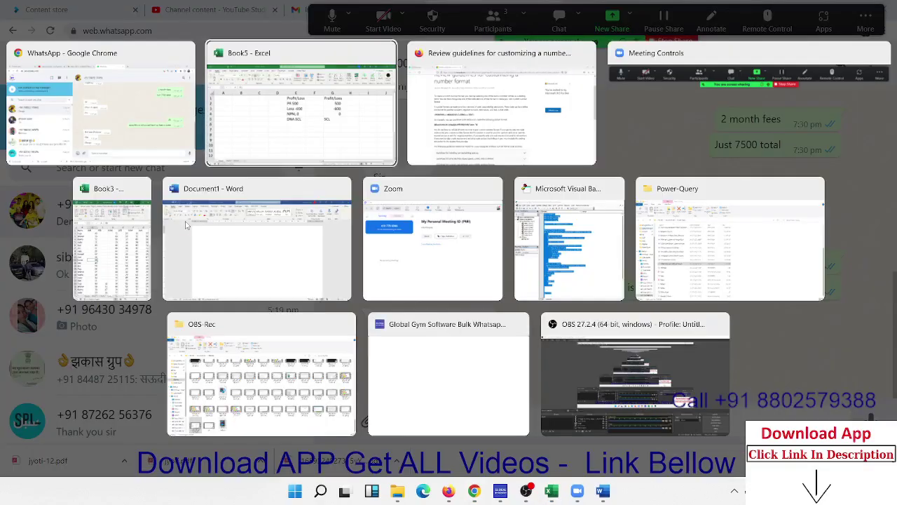
{"action": "key", "text": "alt+Tab"}
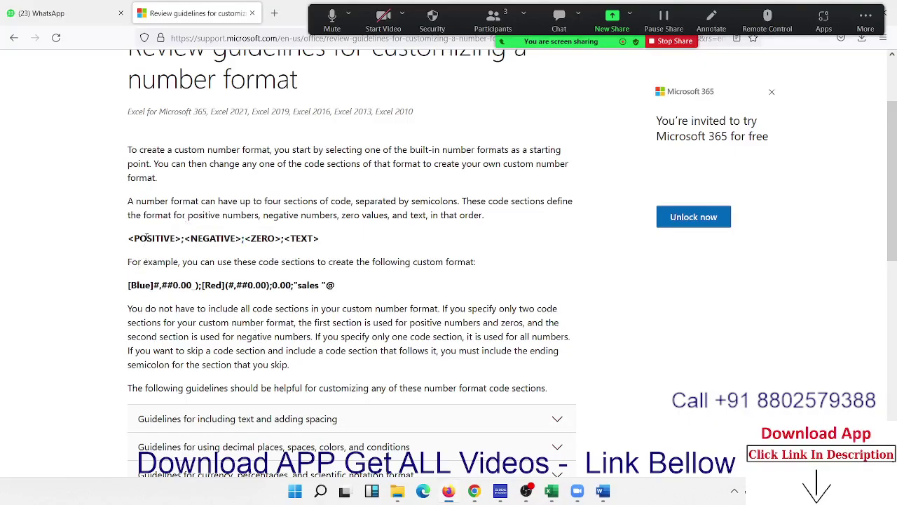
{"action": "double_click", "coordinate": [147, 239]}
{"action": "double_click", "coordinate": [200, 238]}
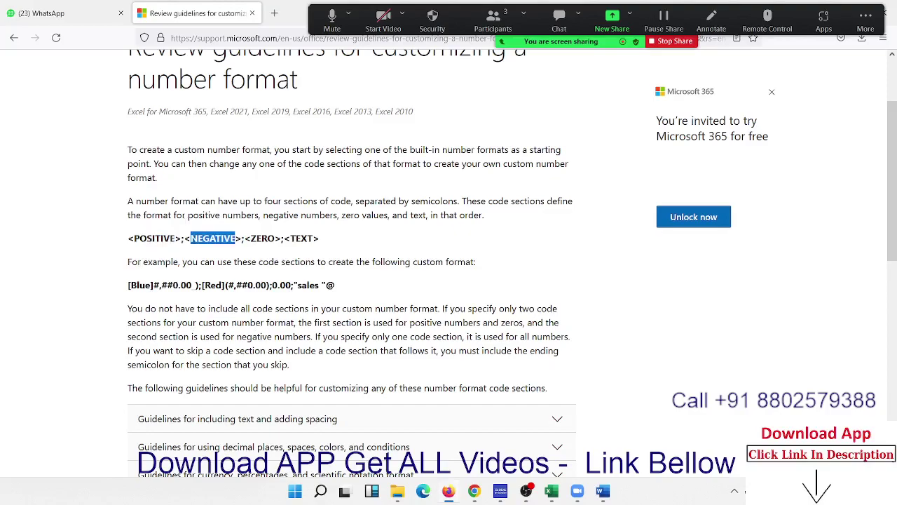
{"action": "key", "text": "alt+Tab"}
{"action": "key", "text": "alt+Tab"}
{"action": "key", "text": "alt+Tab"}
{"action": "key", "text": "alt+Tab"}
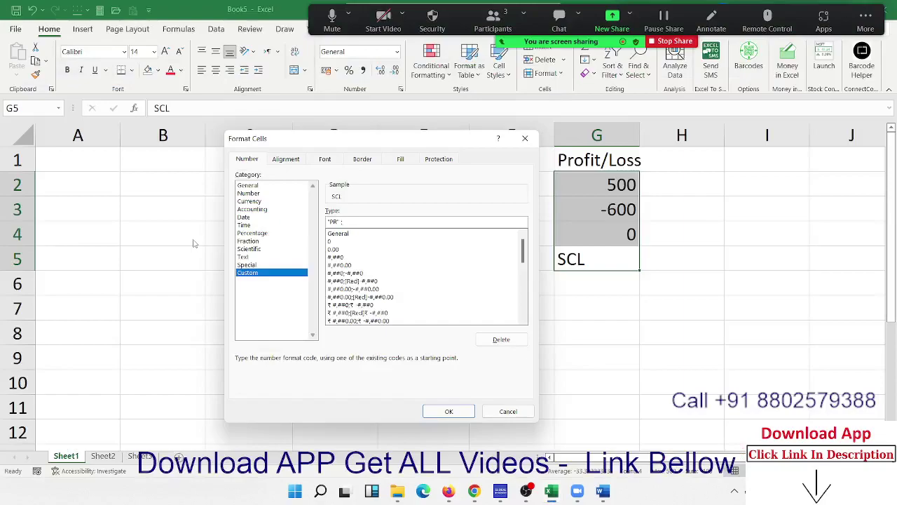
Step: Complete the format code as "PR";"Loss";"NPNL";"DNA", fixing the mistyped last label
{"action": "type", "text": "\"Loss"}
{"action": "type", "text": "\" ; \""}
{"action": "type", "text": "NP"}
{"action": "type", "text": "NL\""}
{"action": "type", "text": "; \""}
{"action": "type", "text": "SNA"}
{"action": "key", "text": "BackSpace"}
{"action": "key", "text": "BackSpace"}
{"action": "key", "text": "BackSpace"}
{"action": "type", "text": "D"}
{"action": "type", "text": "NA"}
{"action": "type", "text": "\""}
Step: Compare each section of the code with the guide's four-section syntax, then apply it to G2:G5
{"action": "left_click_drag", "start_coordinate": [340, 221], "coordinate": [327, 222]}
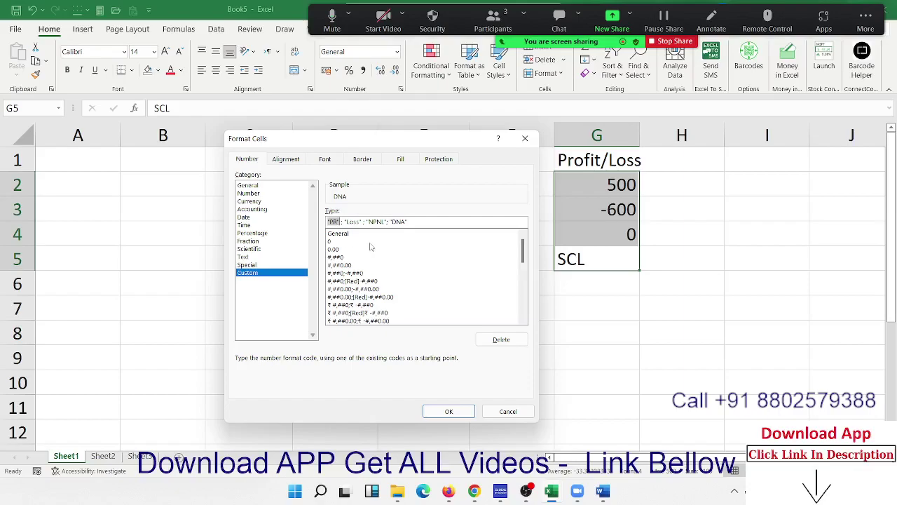
{"action": "left_click_drag", "start_coordinate": [344, 222], "coordinate": [362, 222]}
{"action": "left_click", "coordinate": [378, 221]}
{"action": "double_click", "coordinate": [379, 221]}
{"action": "double_click", "coordinate": [398, 221]}
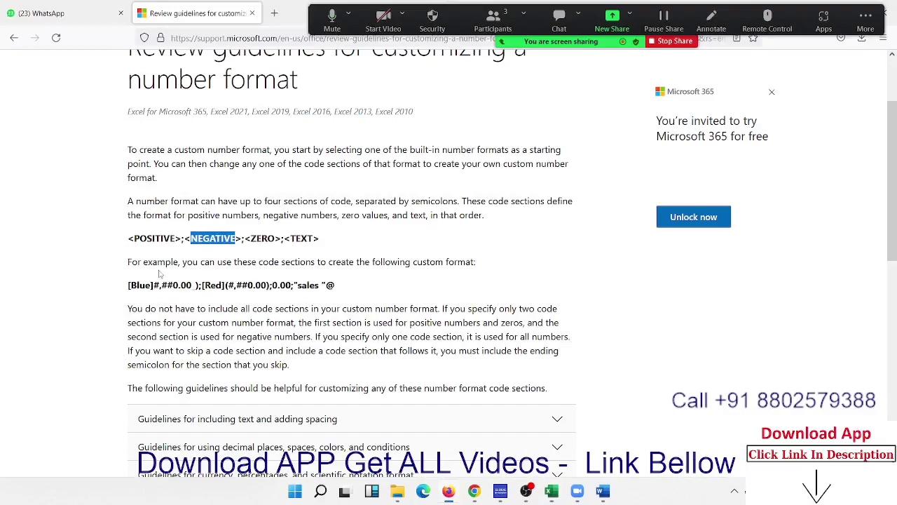
{"action": "left_click", "coordinate": [154, 235]}
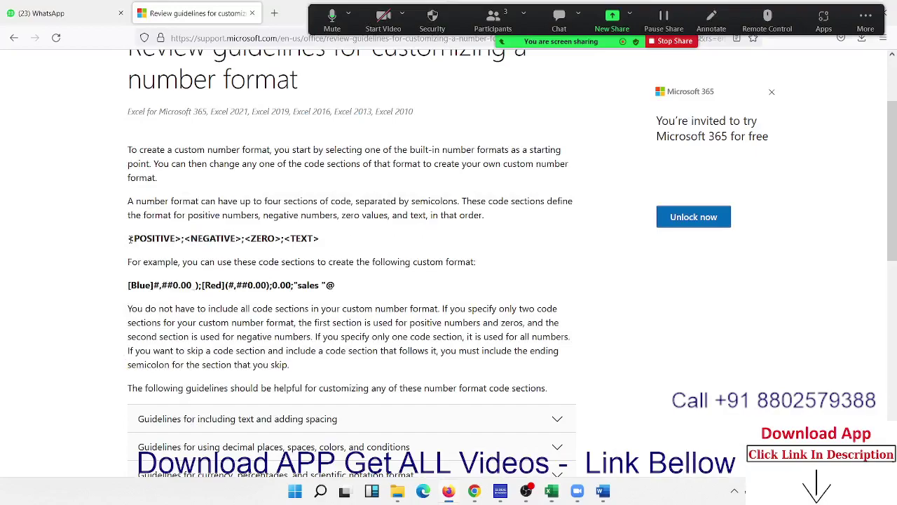
{"action": "left_click_drag", "start_coordinate": [129, 239], "coordinate": [335, 242]}
{"action": "key", "text": "alt+Tab"}
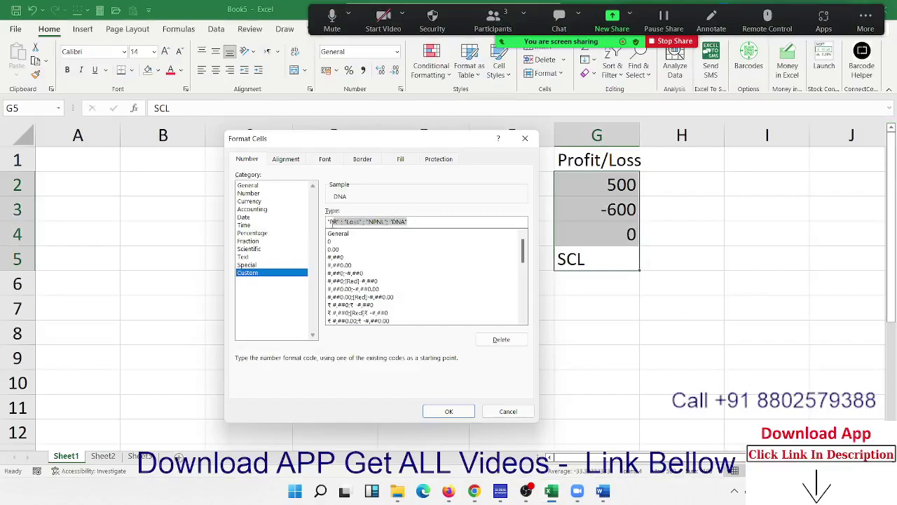
{"action": "left_click_drag", "start_coordinate": [387, 222], "coordinate": [327, 222]}
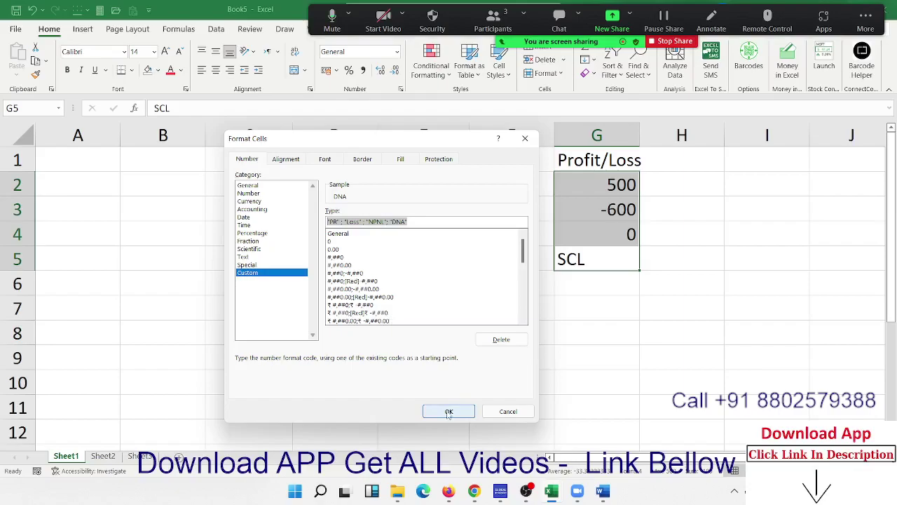
{"action": "left_click", "coordinate": [448, 413]}
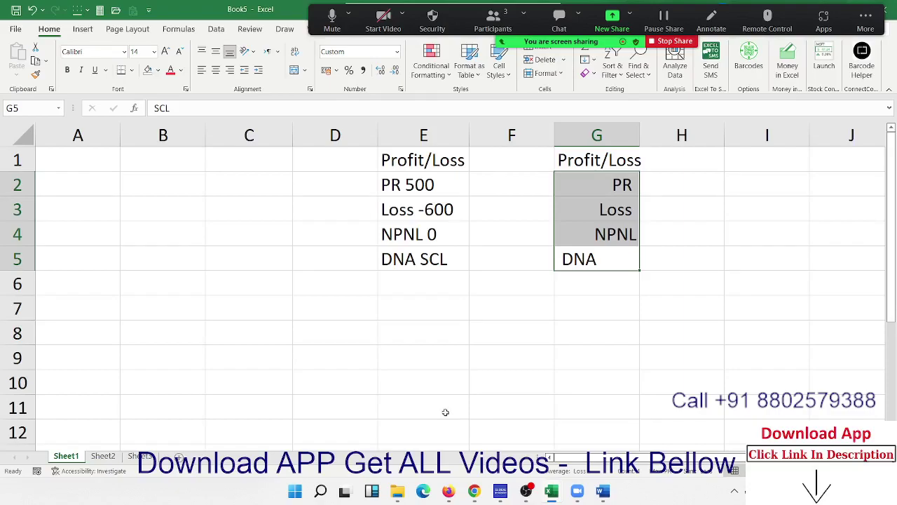
Step: Reopen the G2:G5 custom format and insert 0 number placeholders after "PR" and "Loss"
{"action": "left_click", "coordinate": [401, 89]}
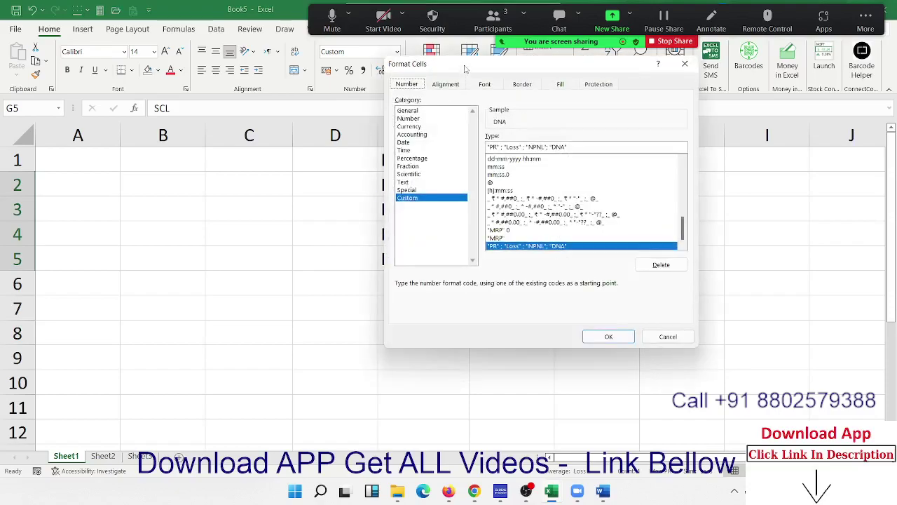
{"action": "mouse_move", "coordinate": [466, 69]}
{"action": "left_mouse_down"}
{"action": "mouse_move", "coordinate": [162, 124]}
{"action": "mouse_move", "coordinate": [139, 119]}
{"action": "left_mouse_up"}
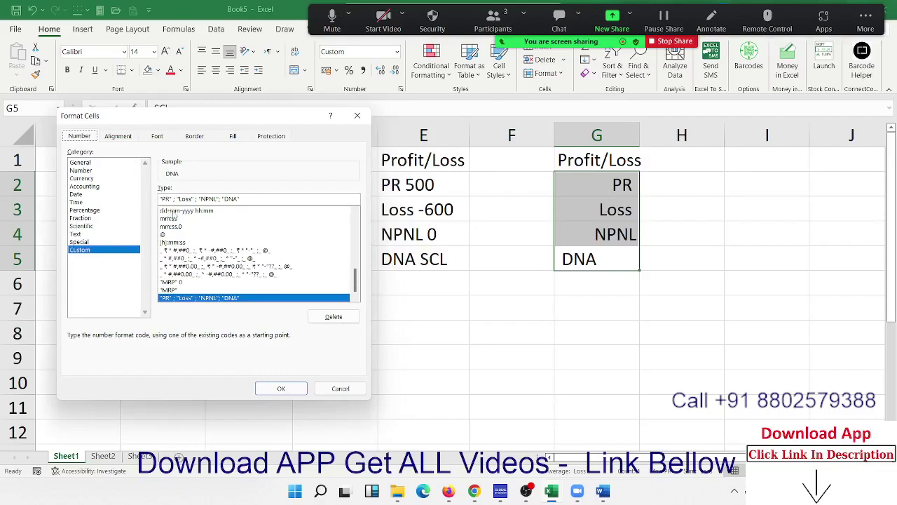
{"action": "left_click", "coordinate": [172, 202]}
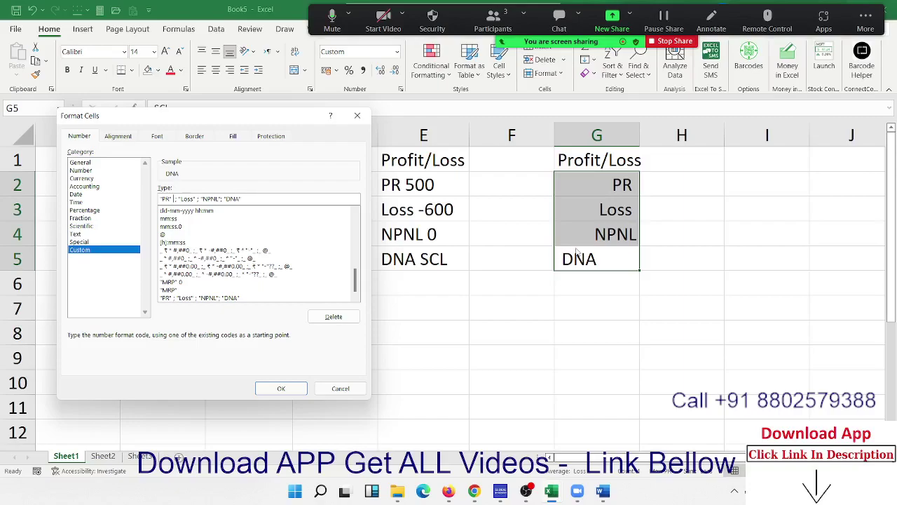
{"action": "type", "text": "0"}
{"action": "left_click", "coordinate": [201, 199]}
{"action": "type", "text": "0"}
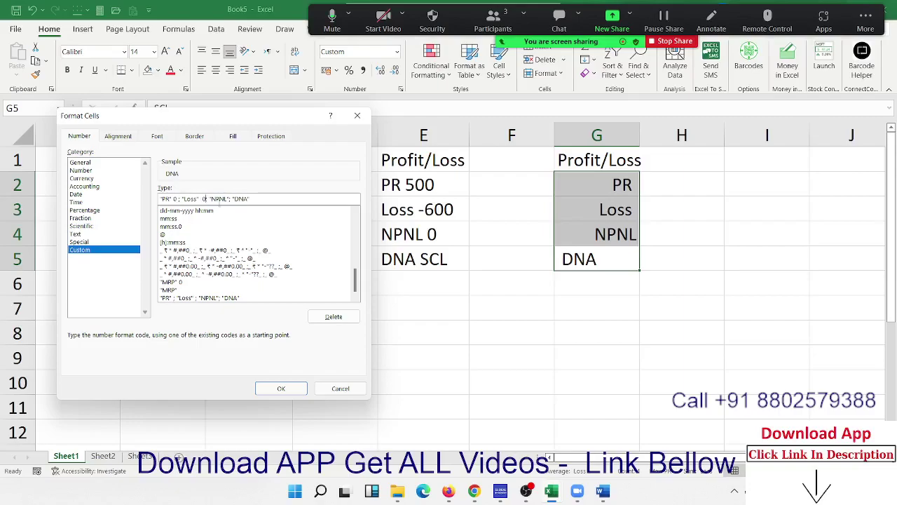
{"action": "type", "text": "-"}
Step: On the Support guide, expand the text/spacing and decimal/colors/conditions guideline sections
{"action": "key", "text": "alt+Tab"}
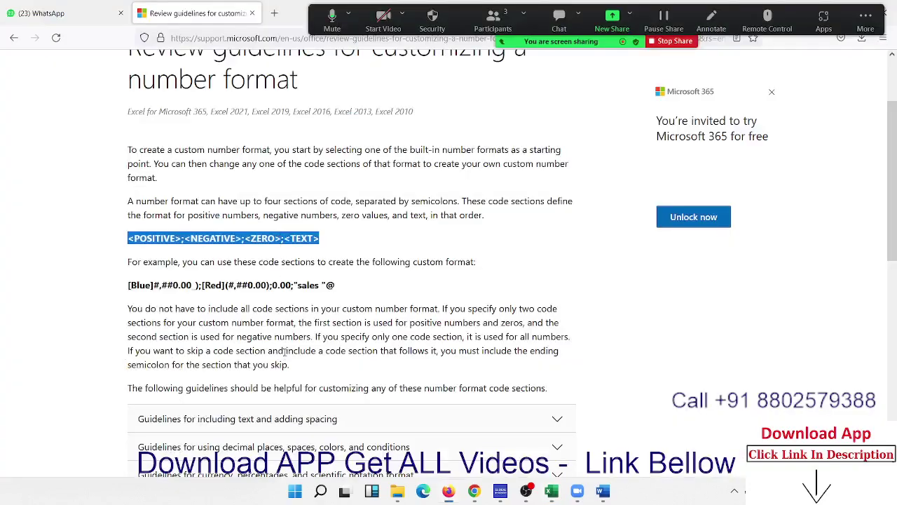
{"action": "scroll", "coordinate": [307, 362], "scroll_direction": "down", "scroll_amount": 3}
{"action": "left_click", "coordinate": [391, 214]}
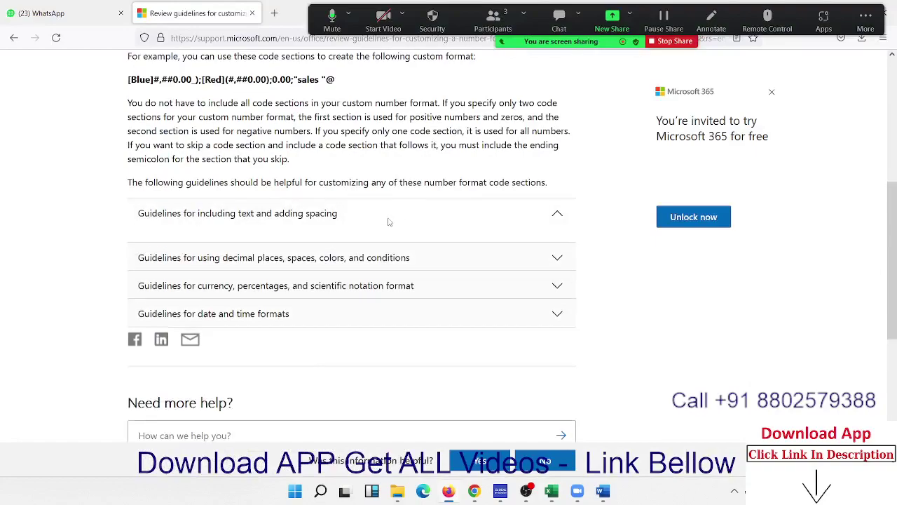
{"action": "scroll", "coordinate": [324, 298], "scroll_direction": "down", "scroll_amount": 4}
{"action": "scroll", "coordinate": [325, 297], "scroll_direction": "down", "scroll_amount": 4}
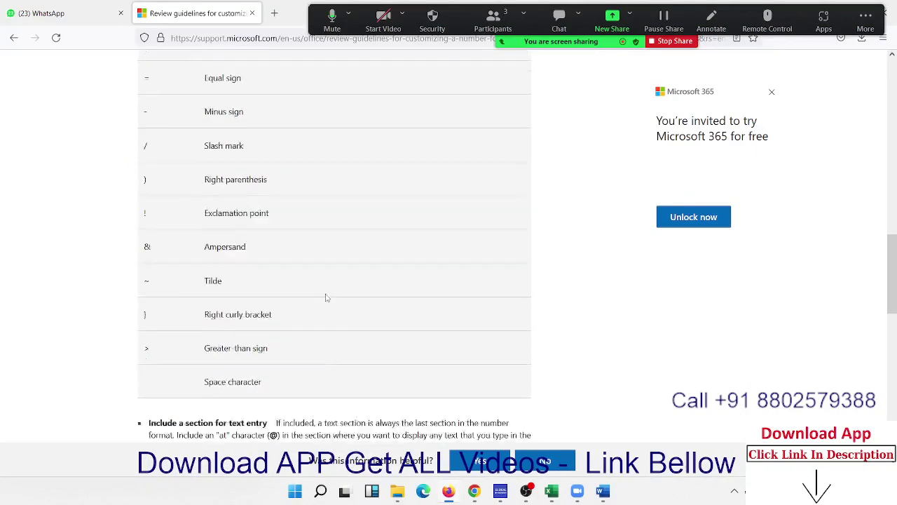
{"action": "scroll", "coordinate": [325, 297], "scroll_direction": "down", "scroll_amount": 4}
{"action": "left_click", "coordinate": [303, 341]}
{"action": "scroll", "coordinate": [319, 282], "scroll_direction": "up", "scroll_amount": 2}
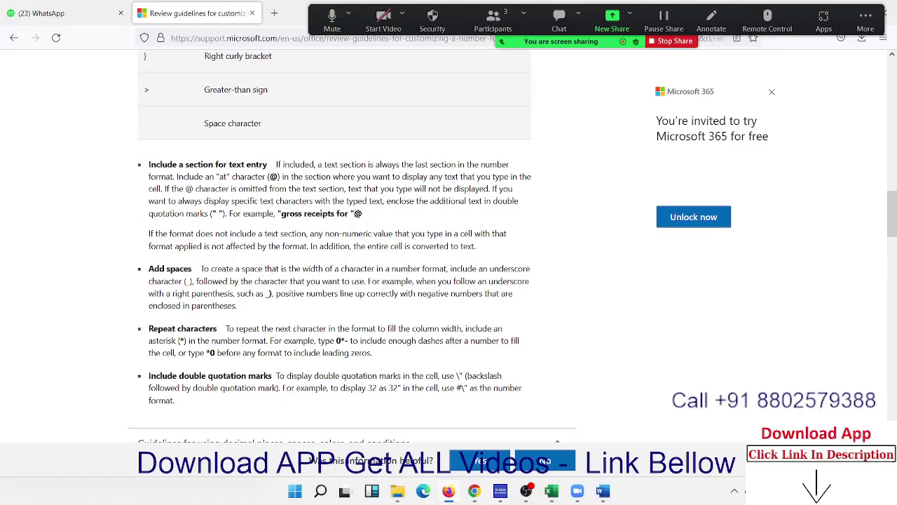
Step: Highlight the @ text placeholder explanation and its gross receipts and sales examples, then return to Excel
{"action": "double_click", "coordinate": [355, 223]}
{"action": "double_click", "coordinate": [274, 177]}
{"action": "scroll", "coordinate": [285, 241], "scroll_direction": "up", "scroll_amount": 10}
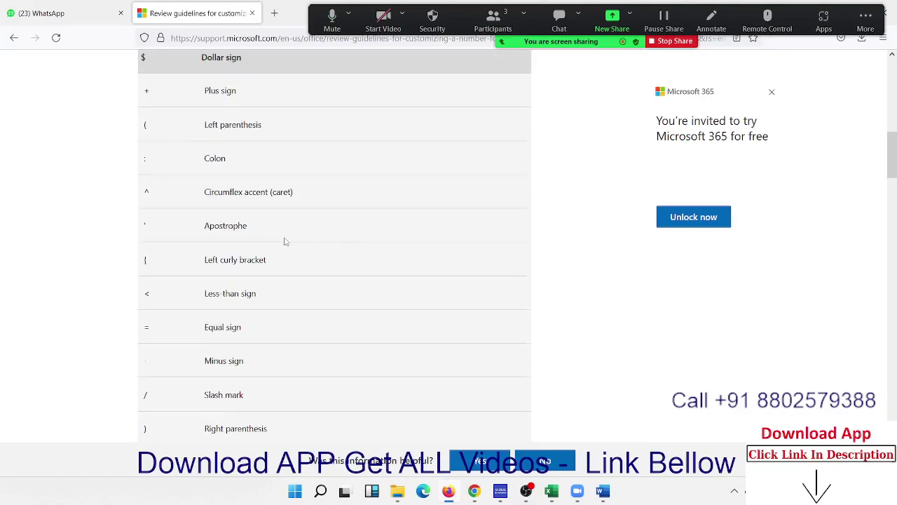
{"action": "scroll", "coordinate": [285, 242], "scroll_direction": "up", "scroll_amount": 5}
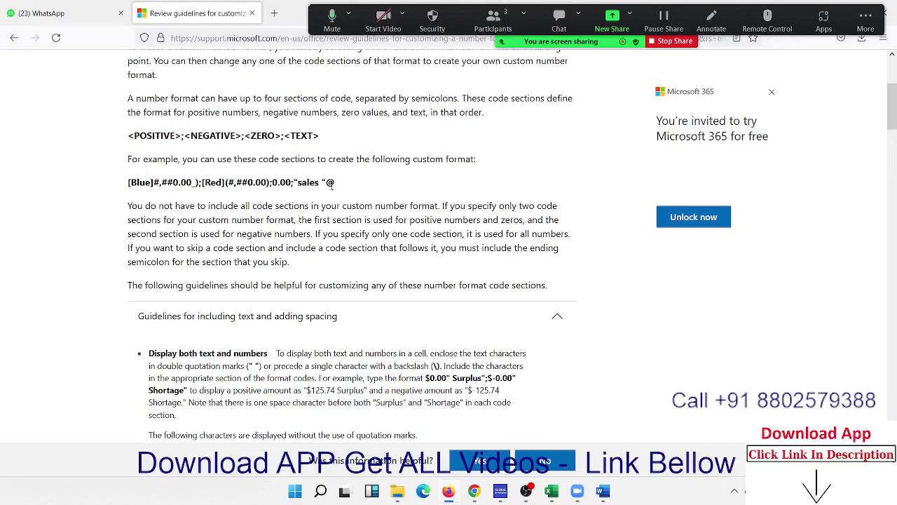
{"action": "double_click", "coordinate": [328, 182]}
{"action": "key", "text": "alt+Tab"}
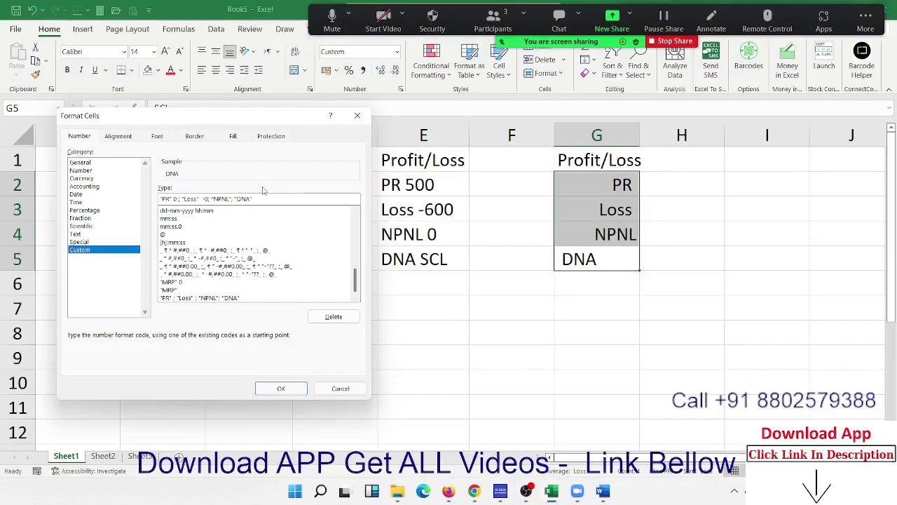
Step: Append " @ to the code so G2:G5 show PR 500, Loss -600, NPNL, DNA SCL, then go to Sheet2
{"action": "left_click", "coordinate": [256, 199]}
{"action": "type", "text": "\" @"}
{"action": "key", "text": "Return"}
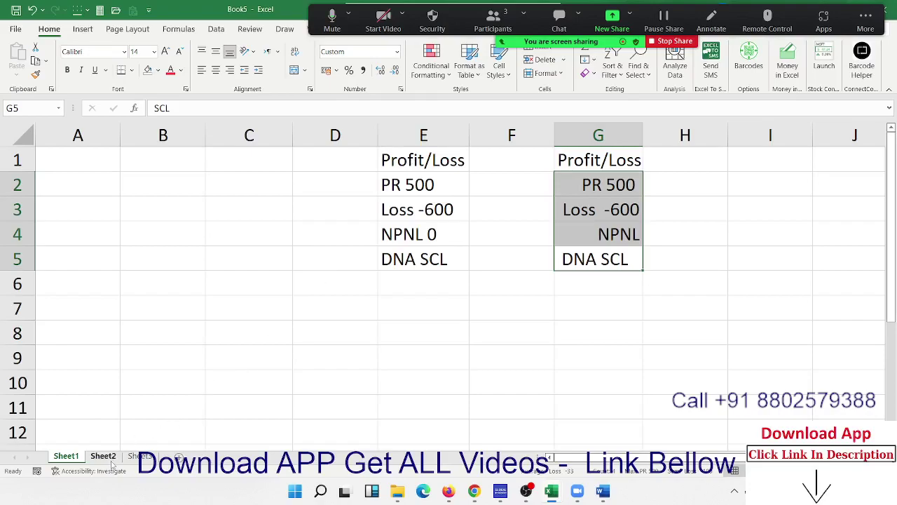
{"action": "left_click", "coordinate": [103, 456]}
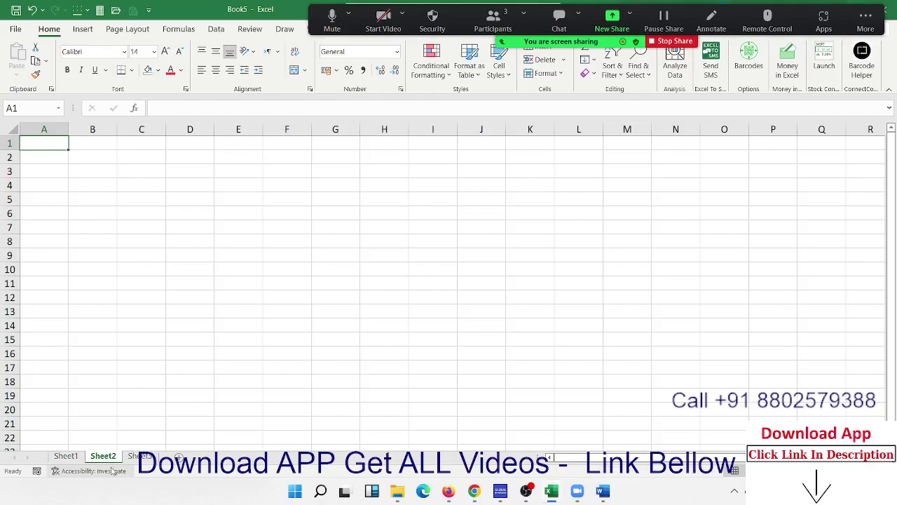
Step: Replace the mistaken A1 entry with the heading Name and enter a first student name in A2
{"action": "type", "text": "=NA"}
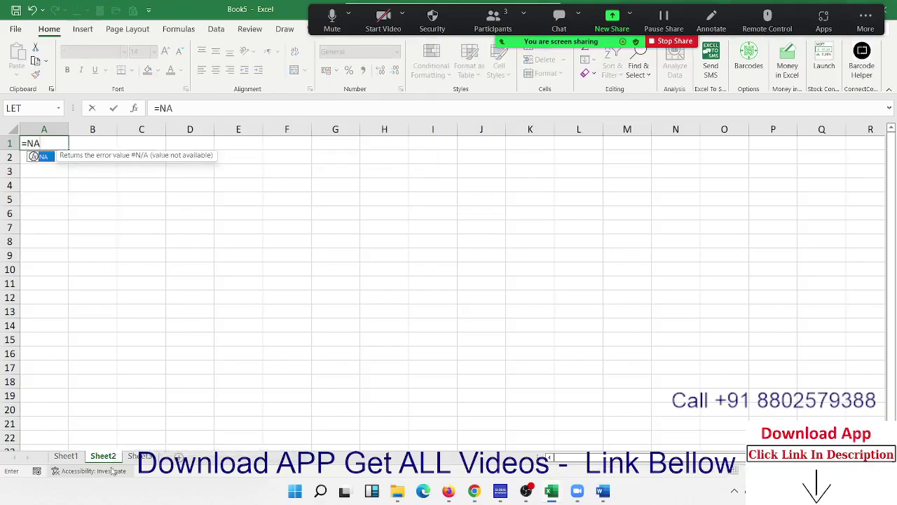
{"action": "type", "text": "/ma"}
{"action": "key", "text": "Escape"}
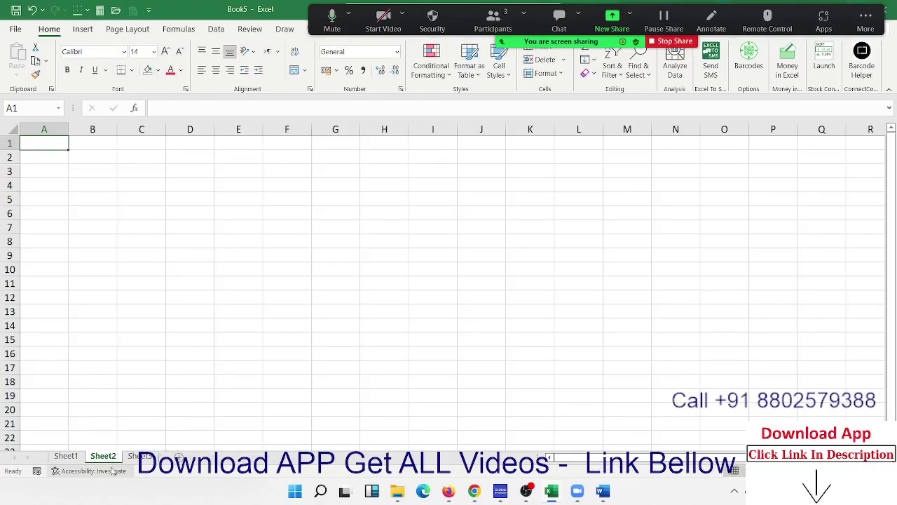
{"action": "type", "text": "Name"}
{"action": "key", "text": "Return"}
{"action": "type", "text": "P"}
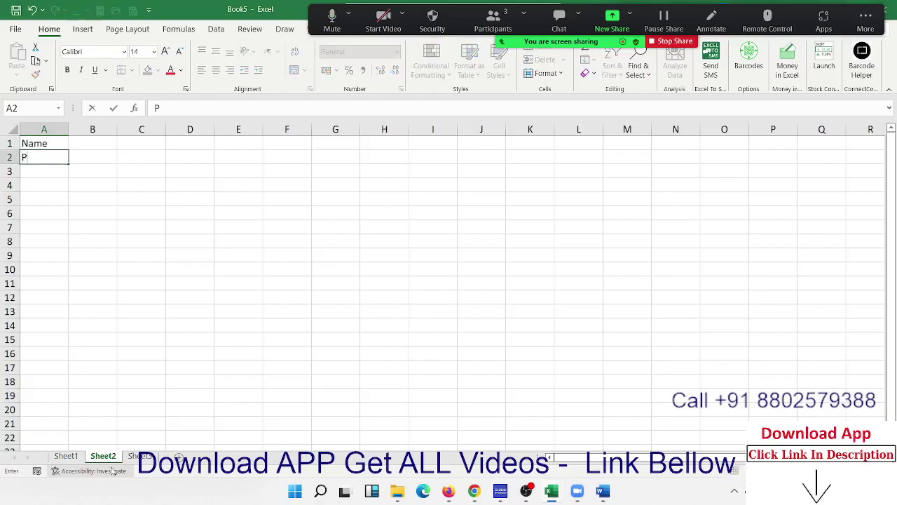
{"action": "type", "text": "uja"}
{"action": "key", "text": "Return"}
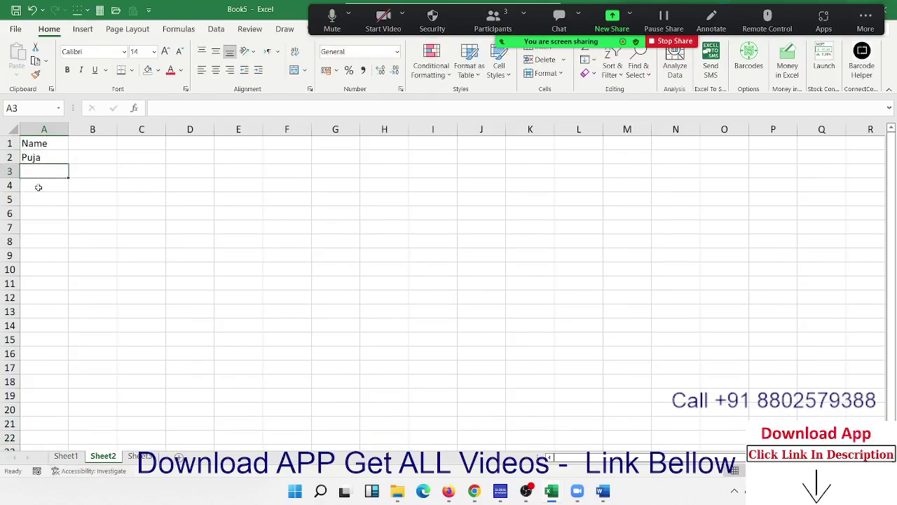
{"action": "left_click_drag", "start_coordinate": [56, 147], "coordinate": [65, 358]}
{"action": "left_click", "coordinate": [62, 161]}
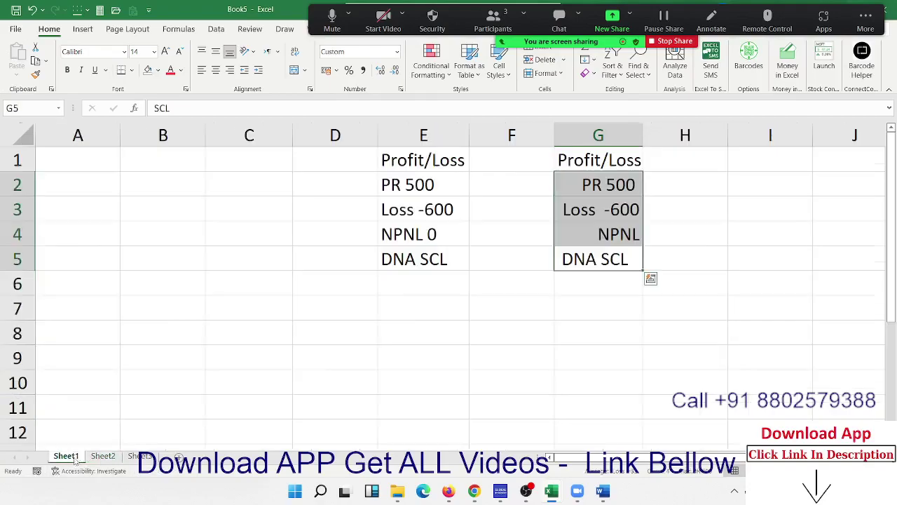
Step: Reopen Format Cells for G2:G5 and highlight the PR, Loss, NPNL and DNA sections of the code
{"action": "left_click", "coordinate": [401, 90]}
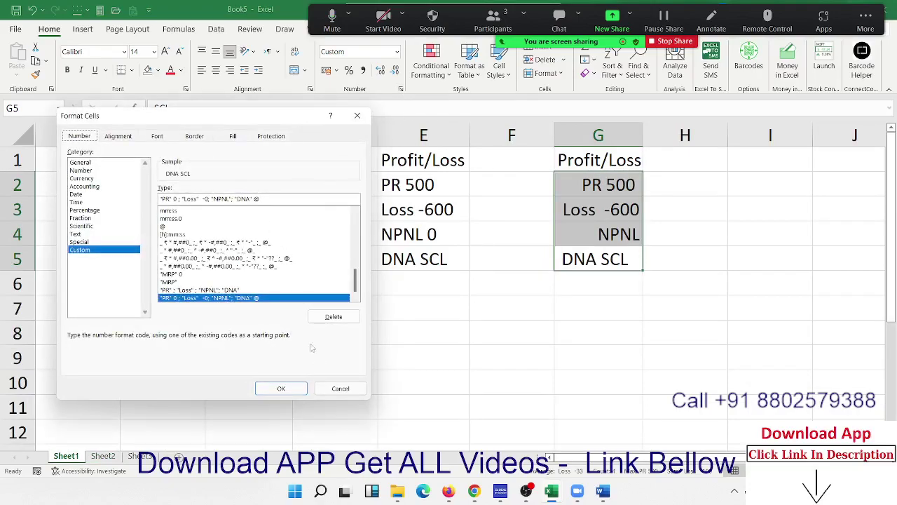
{"action": "left_click_drag", "start_coordinate": [163, 199], "coordinate": [172, 199]}
{"action": "double_click", "coordinate": [183, 199]}
{"action": "double_click", "coordinate": [168, 200]}
{"action": "double_click", "coordinate": [186, 200]}
{"action": "double_click", "coordinate": [213, 199]}
{"action": "double_click", "coordinate": [249, 199]}
Step: On Sheet2, enter 1/1 in B1 and fill the dates 01-Jan through 31-Jan to AF1
{"action": "key", "text": "Return"}
{"action": "left_click", "coordinate": [103, 455]}
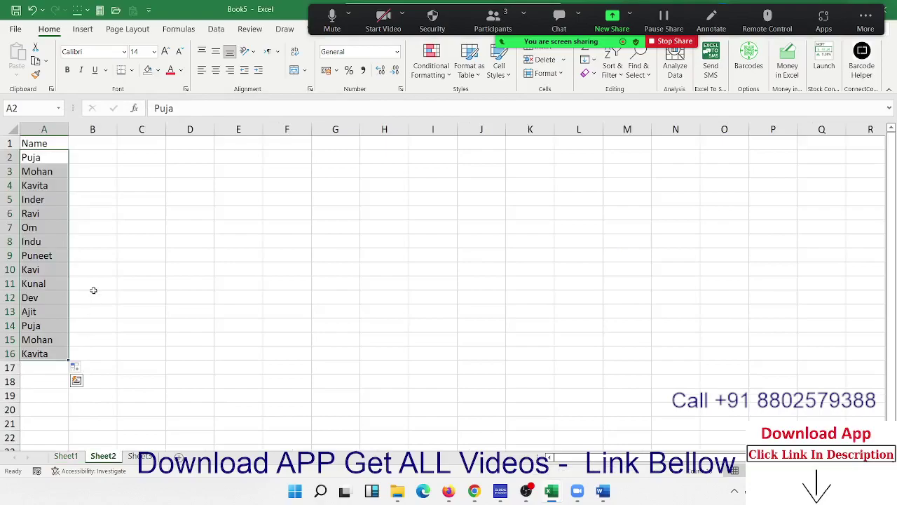
{"action": "left_click", "coordinate": [109, 143]}
{"action": "type", "text": "1/"}
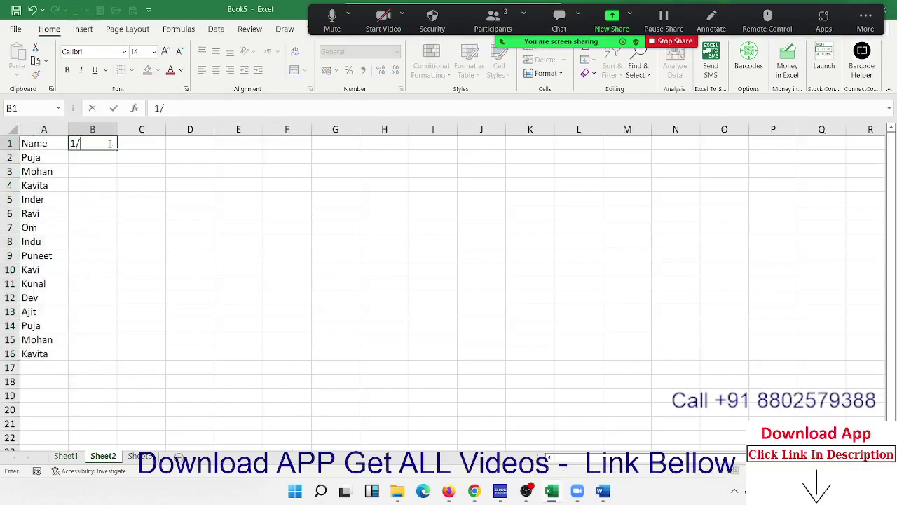
{"action": "type", "text": "1"}
{"action": "key", "text": "Return"}
{"action": "left_click", "coordinate": [92, 143]}
{"action": "left_click_drag", "start_coordinate": [117, 150], "coordinate": [863, 178]}
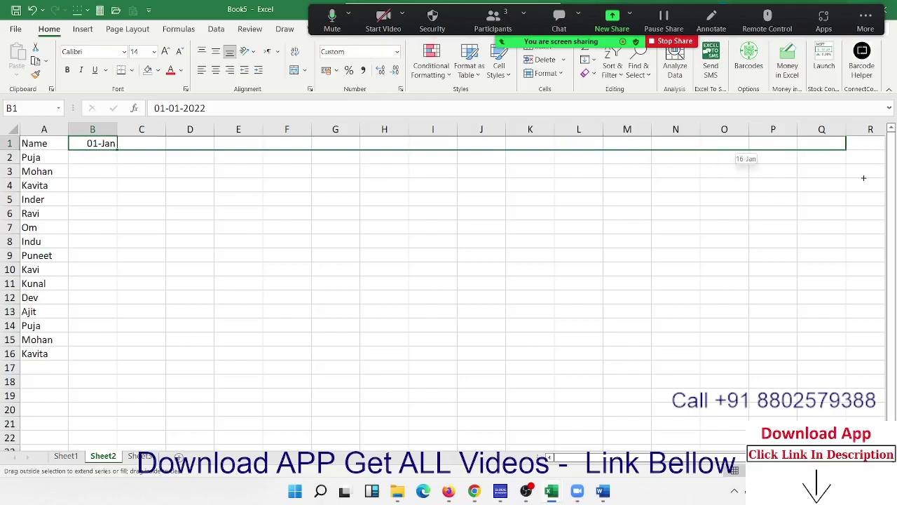
{"action": "left_click_drag", "start_coordinate": [864, 178], "coordinate": [799, 154]}
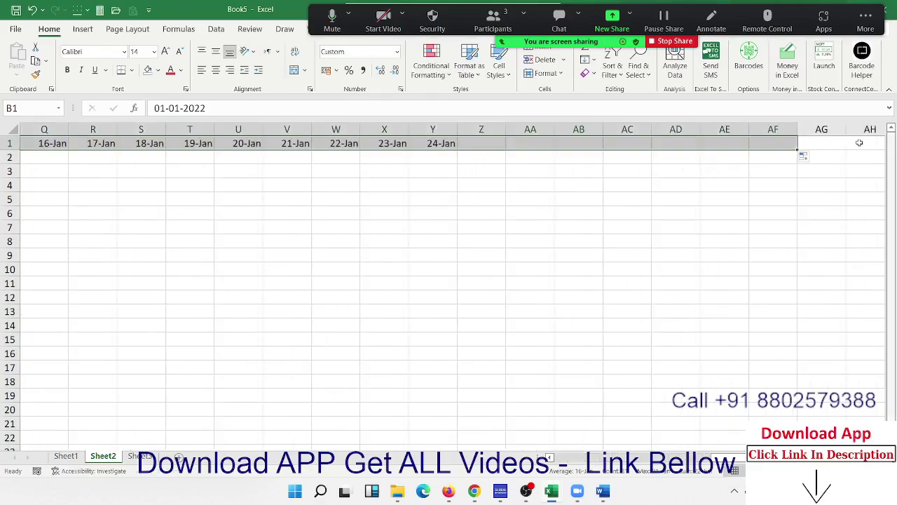
{"action": "left_click", "coordinate": [782, 148]}
Step: Enter a RANDBETWEEN random-number formula in B2 under 01-Jan
{"action": "key", "text": "ctrl+Home"}
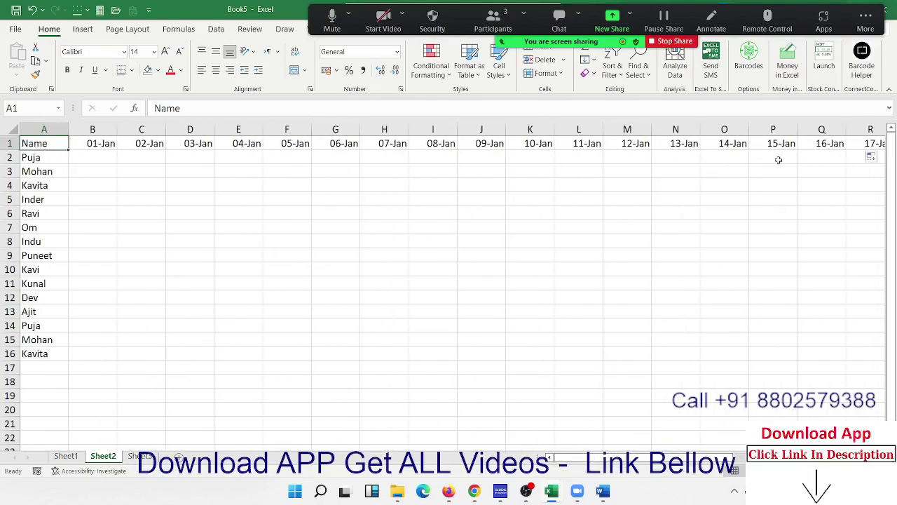
{"action": "key", "text": "Right"}
{"action": "key", "text": "Down"}
{"action": "type", "text": "=ra"}
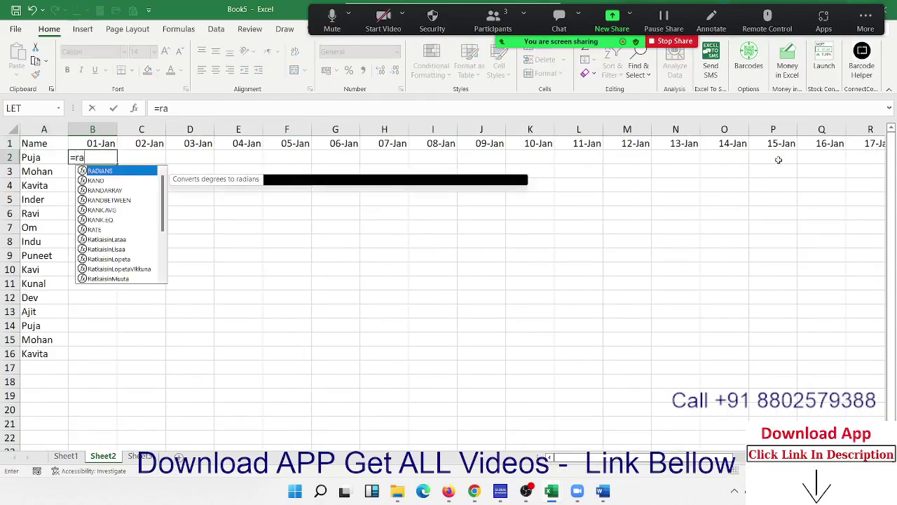
{"action": "key", "text": "Down"}
{"action": "key", "text": "Down"}
{"action": "key", "text": "Down"}
{"action": "key", "text": "Tab"}
{"action": "type", "text": "10"}
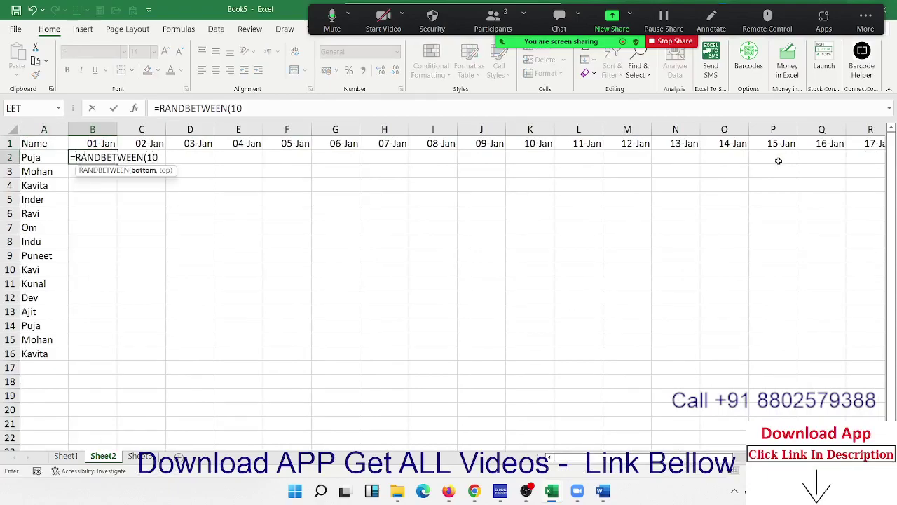
{"action": "type", "text": ",9*"}
{"action": "key", "text": "BackSpace"}
{"action": "key", "text": "BackSpace"}
{"action": "key", "text": "BackSpace"}
{"action": "key", "text": "BackSpace"}
{"action": "type", "text": ",9"}
{"action": "type", "text": "9"}
{"action": "key", "text": "Return"}
{"action": "key", "text": "Up"}
{"action": "key", "text": "F2"}
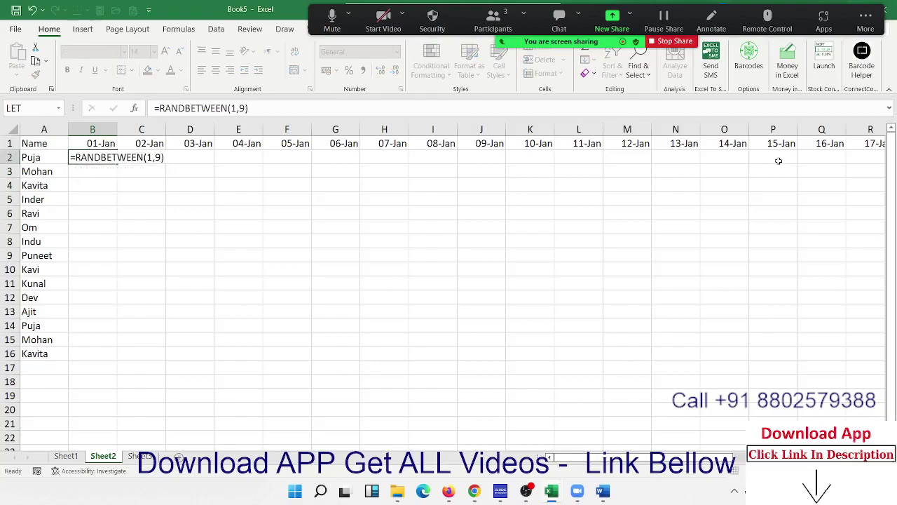
{"action": "key", "text": "Return"}
Step: Fill the B2 formula across and down through B2:AF16 for all names
{"action": "key", "text": "Up"}
{"action": "key", "text": "Up"}
{"action": "key", "text": "ctrl+Right"}
{"action": "key", "text": "Down"}
{"action": "key", "text": "ctrl+shift+Left"}
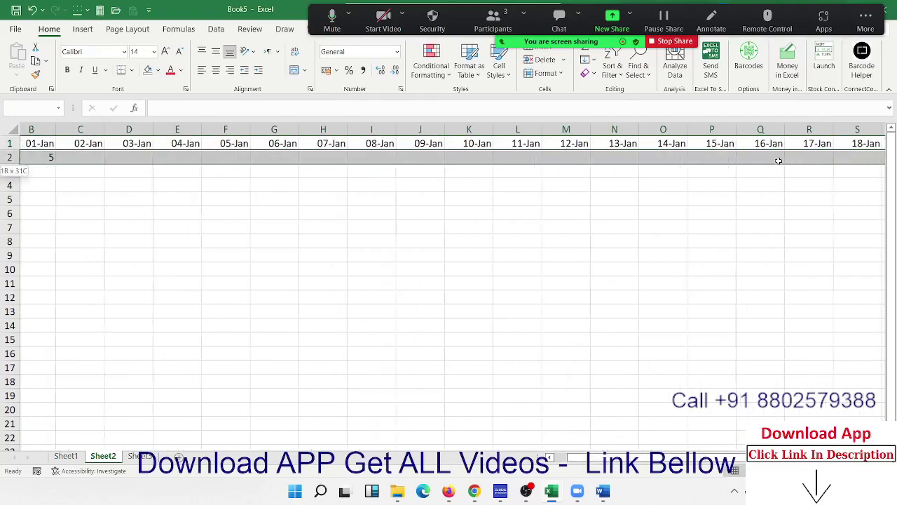
{"action": "key", "text": "shift+Down"}
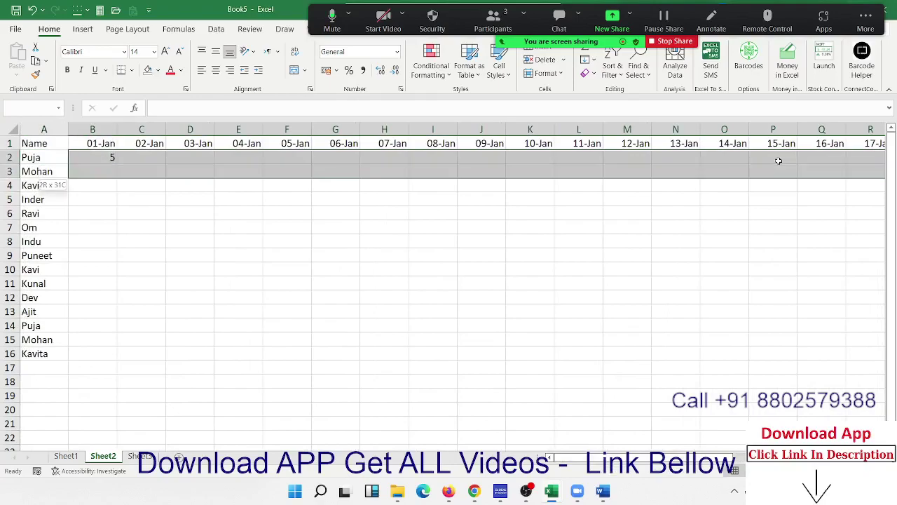
{"action": "key", "text": "shift+Down"}
{"action": "key", "text": "shift+Down"}
{"action": "key", "text": "shift+Down"}
{"action": "key", "text": "shift+Down"}
{"action": "key", "text": "shift+Down"}
{"action": "key", "text": "shift+Down"}
{"action": "key", "text": "shift+Down"}
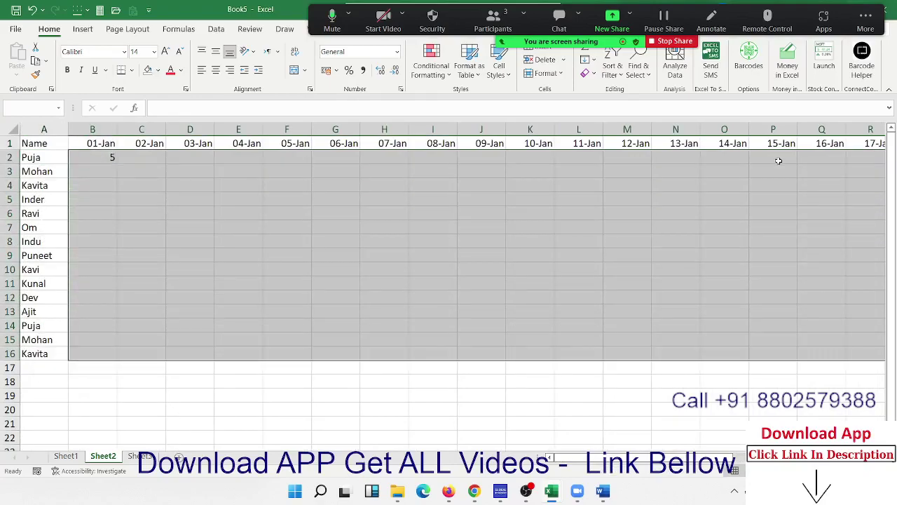
{"action": "key", "text": "ctrl+r"}
{"action": "key", "text": "ctrl+d"}
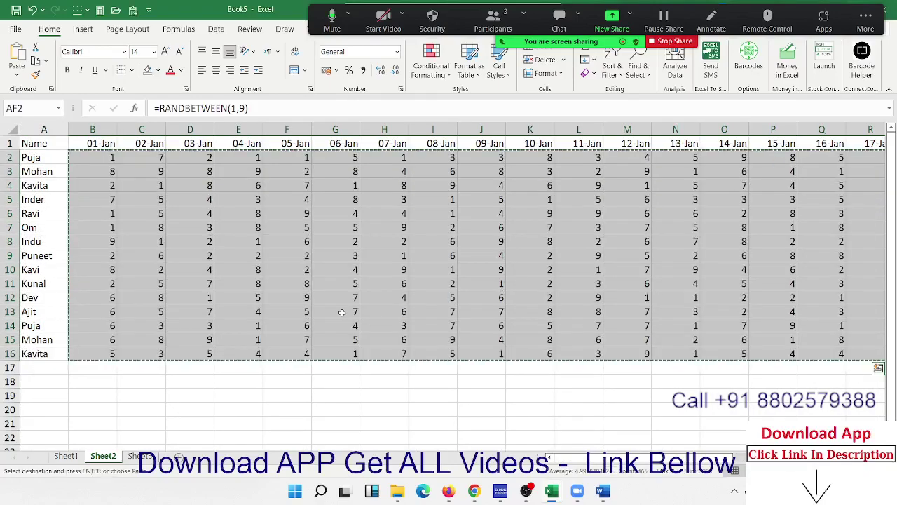
Step: Change the lower bound to 0 and refill the whole grid with =RANDBETWEEN(0,9)
{"action": "key", "text": "ctrl+BackSpace"}
{"action": "key", "text": "Home"}
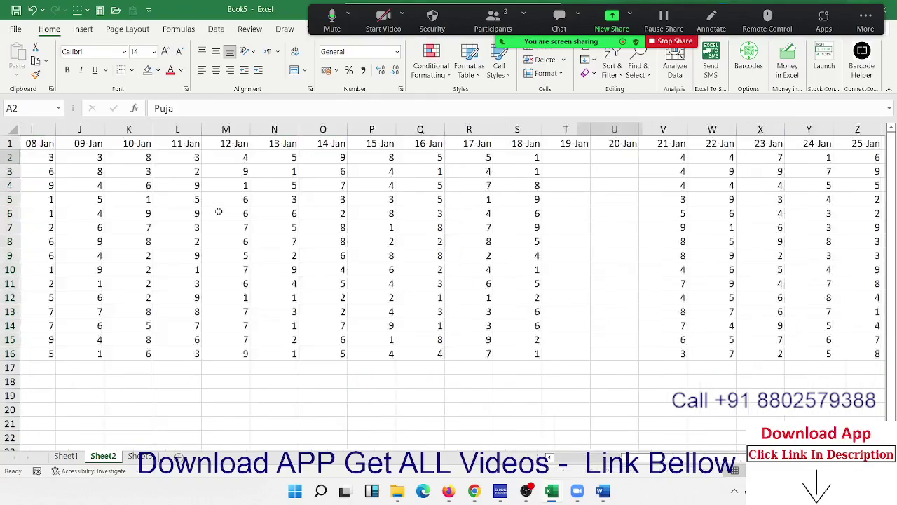
{"action": "key", "text": "Right"}
{"action": "key", "text": "Right"}
{"action": "key", "text": "Left"}
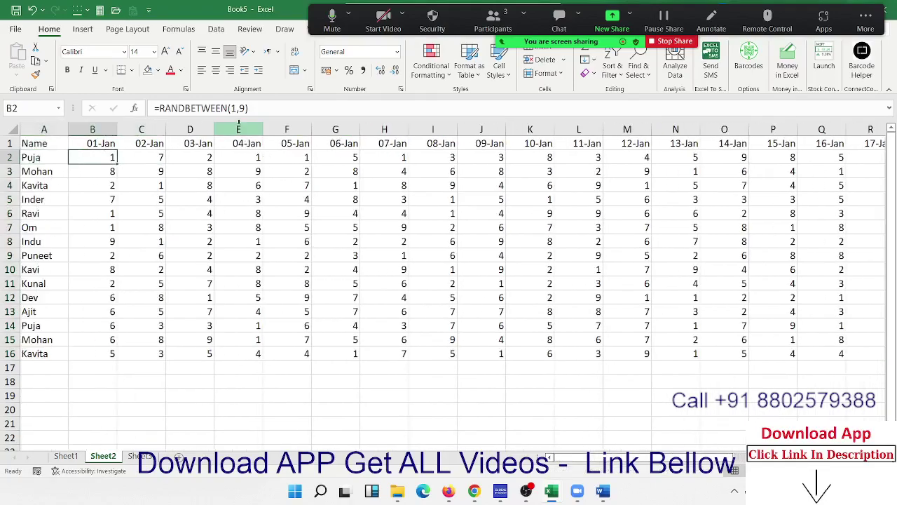
{"action": "left_click", "coordinate": [251, 109]}
{"action": "key", "text": "Left"}
{"action": "key", "text": "Left"}
{"action": "key", "text": "Left"}
{"action": "key", "text": "BackSpace"}
{"action": "type", "text": "0"}
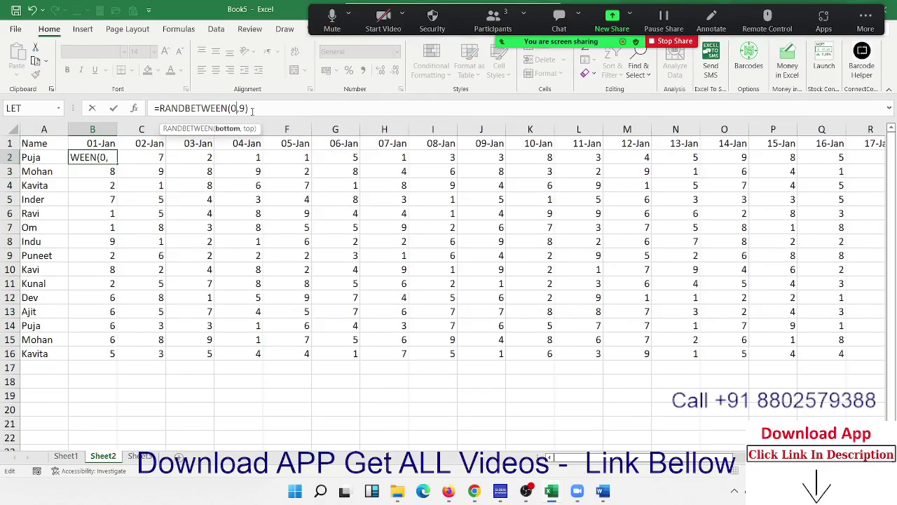
{"action": "key", "text": "ctrl+Return"}
{"action": "key", "text": "ctrl+shift+End"}
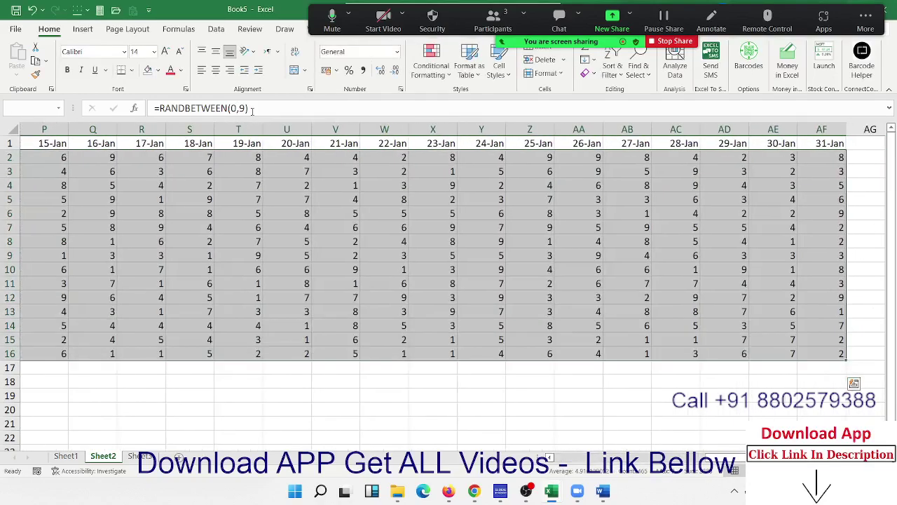
{"action": "key", "text": "F2"}
{"action": "key", "text": "ctrl+Return"}
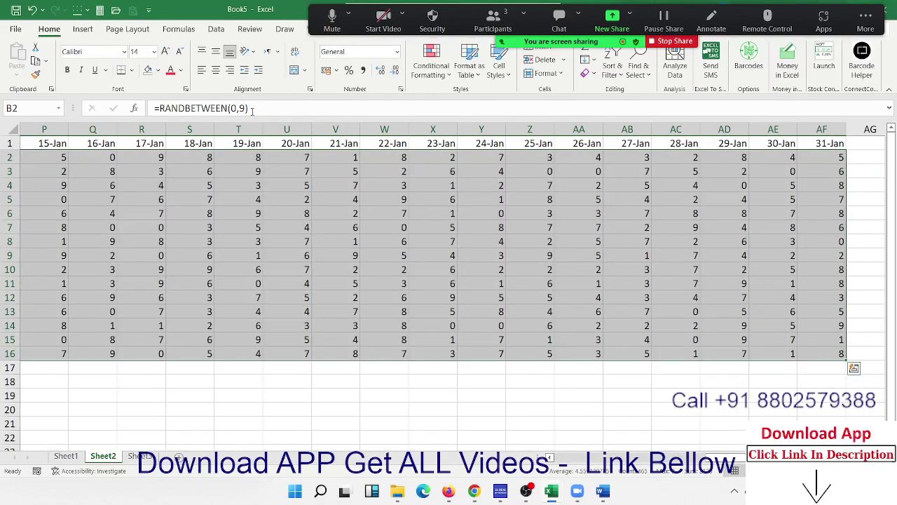
Step: Select and copy the entire grid of random digits
{"action": "key", "text": "Left"}
{"action": "key", "text": "Right"}
{"action": "key", "text": "ctrl+shift+End"}
{"action": "key", "text": "ctrl+c"}
{"action": "left_click", "coordinate": [17, 73]}
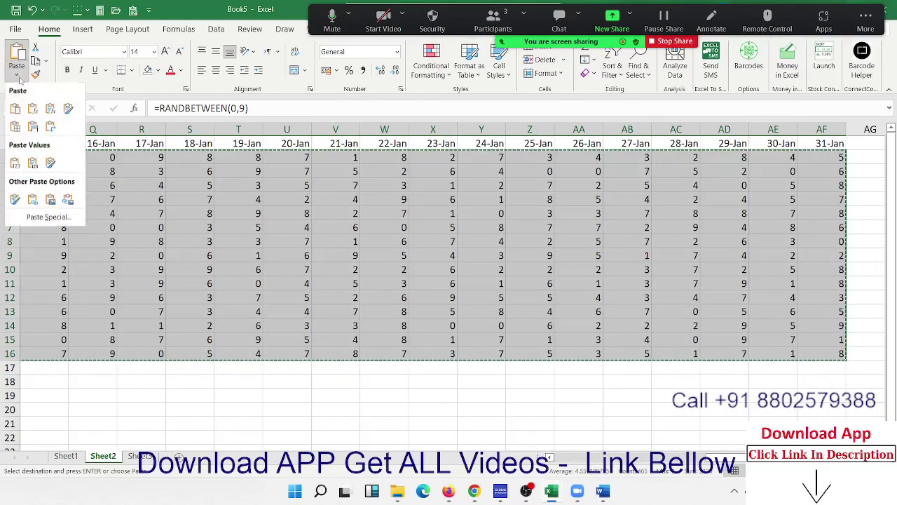
Step: Paste the copied grid back as values so B2 holds a plain number instead of a formula
{"action": "left_click", "coordinate": [15, 162]}
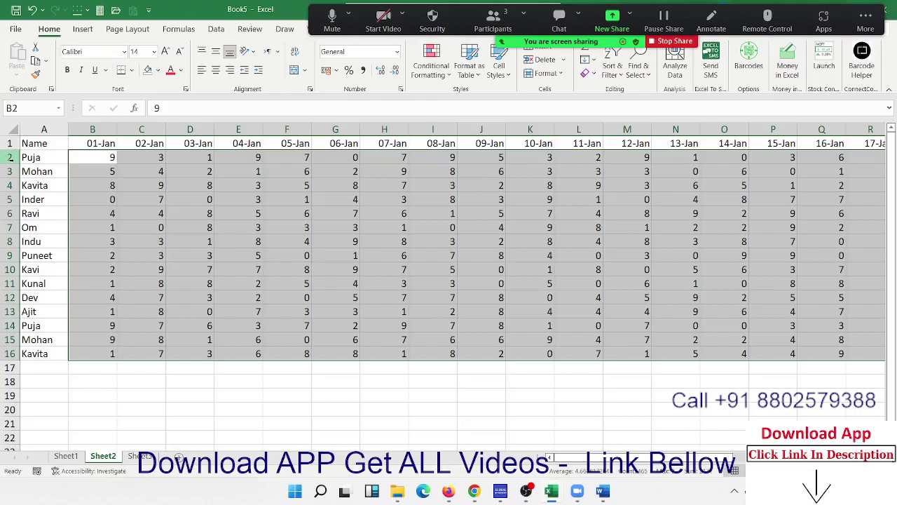
{"action": "left_click", "coordinate": [112, 159]}
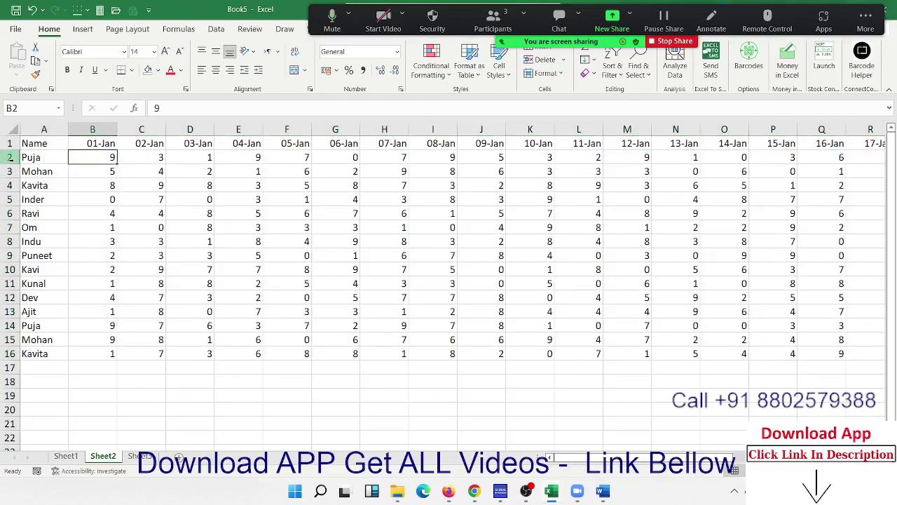
Step: Check the values along row 2, then select the digit grid B2:AF16
{"action": "key", "text": "Right"}
{"action": "key", "text": "Right"}
{"action": "key", "text": "Right"}
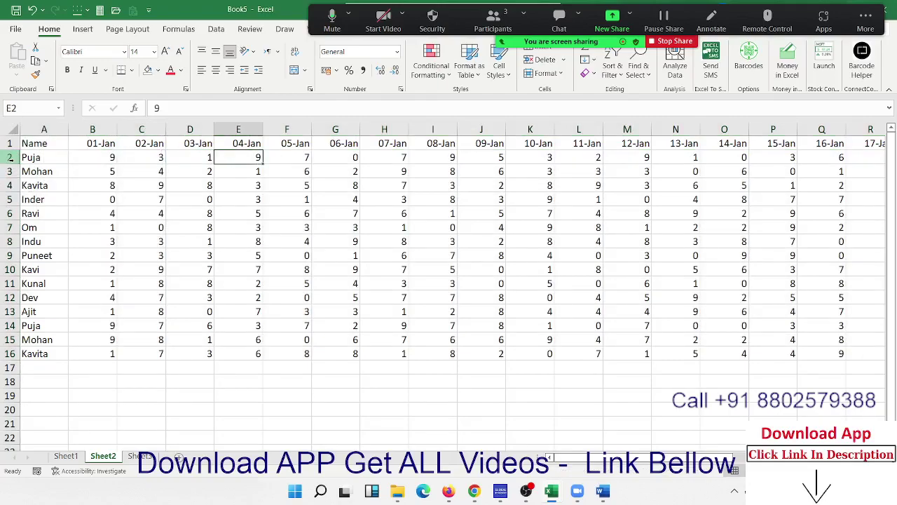
{"action": "key", "text": "Right"}
{"action": "key", "text": "Right"}
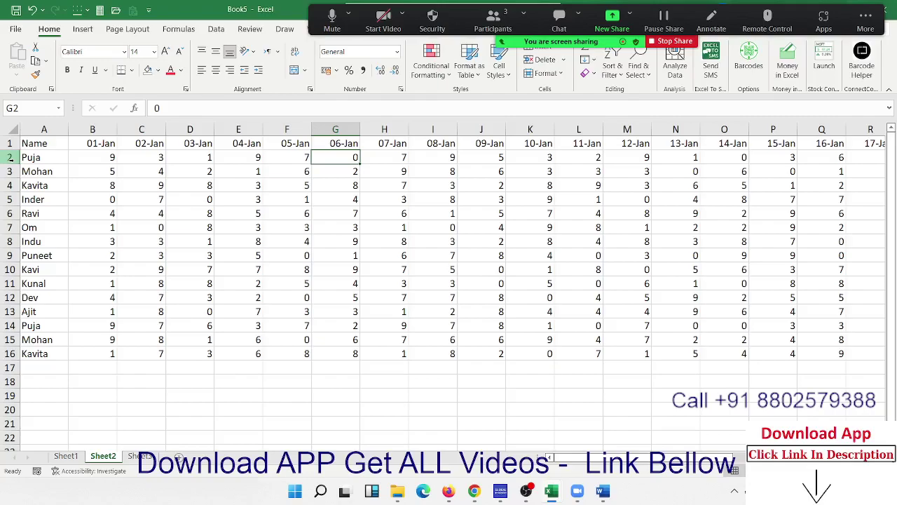
{"action": "key", "text": "Left"}
{"action": "key", "text": "Left"}
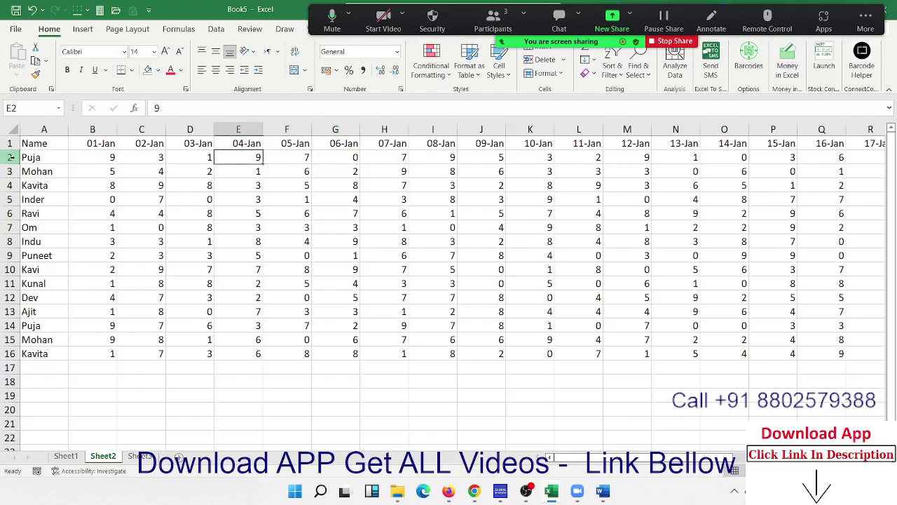
{"action": "key", "text": "Left"}
{"action": "key", "text": "Left"}
{"action": "key", "text": "Left"}
{"action": "key", "text": "ctrl+shift+Right"}
{"action": "key", "text": "ctrl+shift+Down"}
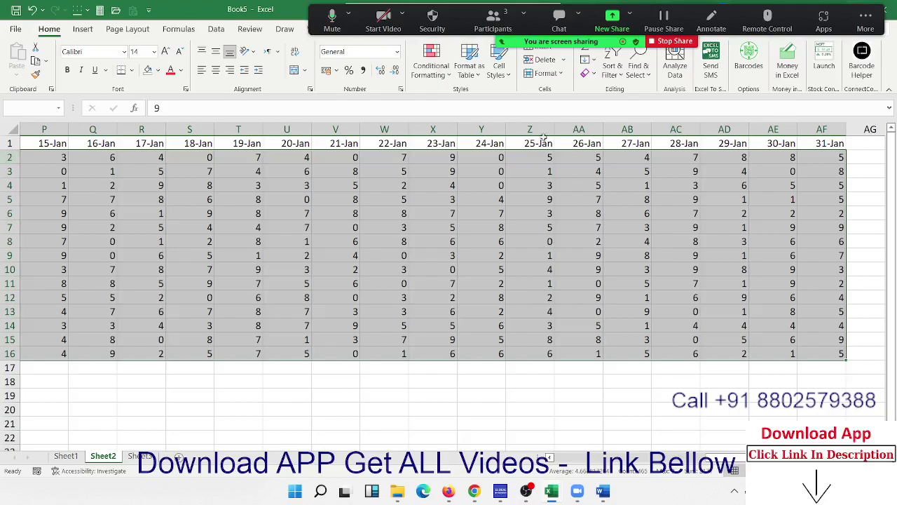
Step: Open Custom number formats for the grid and delete the General code from Type
{"action": "key", "text": "ctrl+1"}
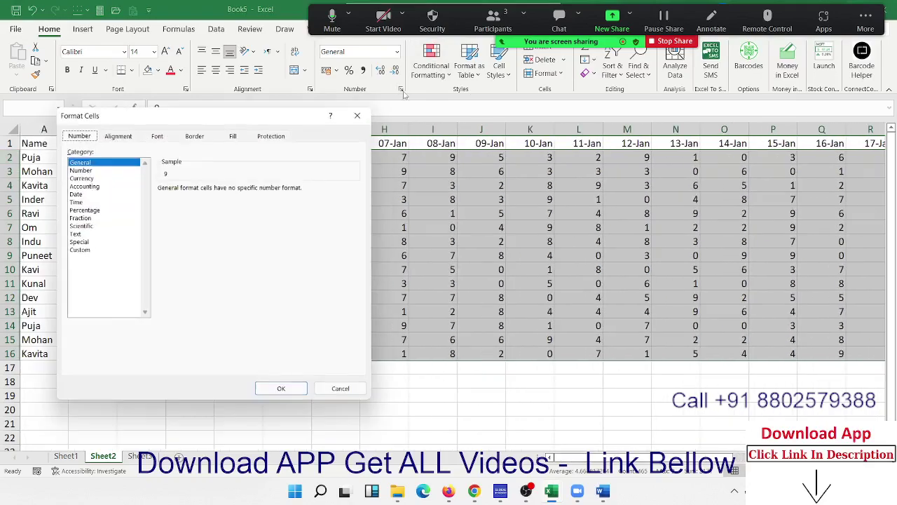
{"action": "left_click_drag", "start_coordinate": [178, 117], "coordinate": [520, 172]}
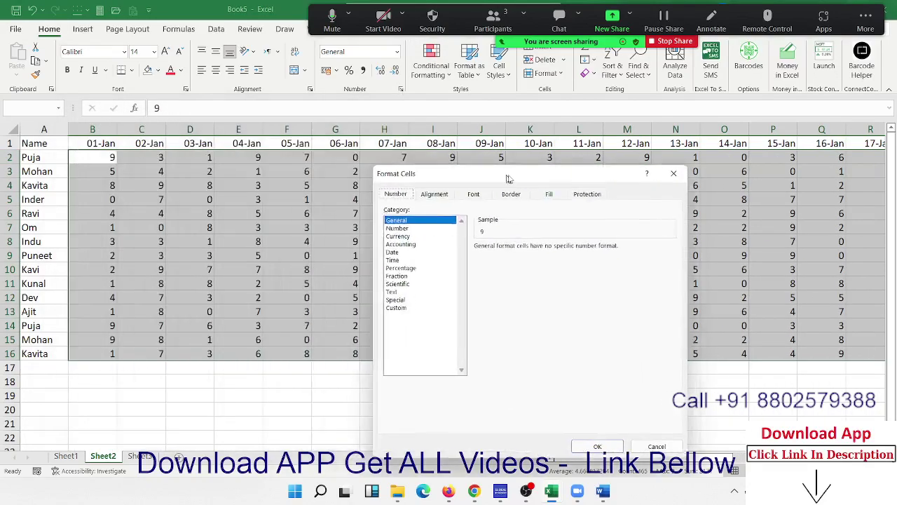
{"action": "left_click", "coordinate": [419, 305]}
{"action": "double_click", "coordinate": [517, 254]}
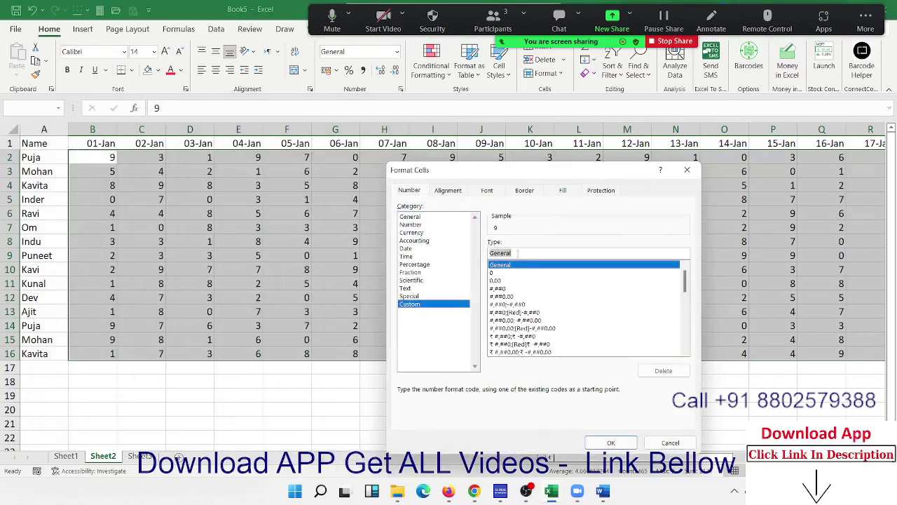
{"action": "key", "text": "BackSpace"}
{"action": "key", "text": "alt+Tab"}
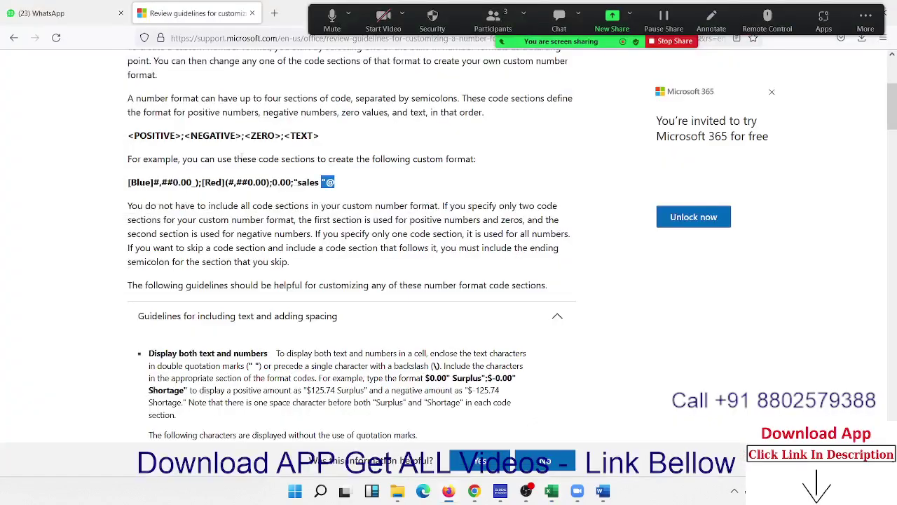
Step: Highlight the <POSITIVE>;<NEGATIVE>;<ZERO>;<TEXT> pattern and its individual sections on the help page
{"action": "double_click", "coordinate": [156, 136]}
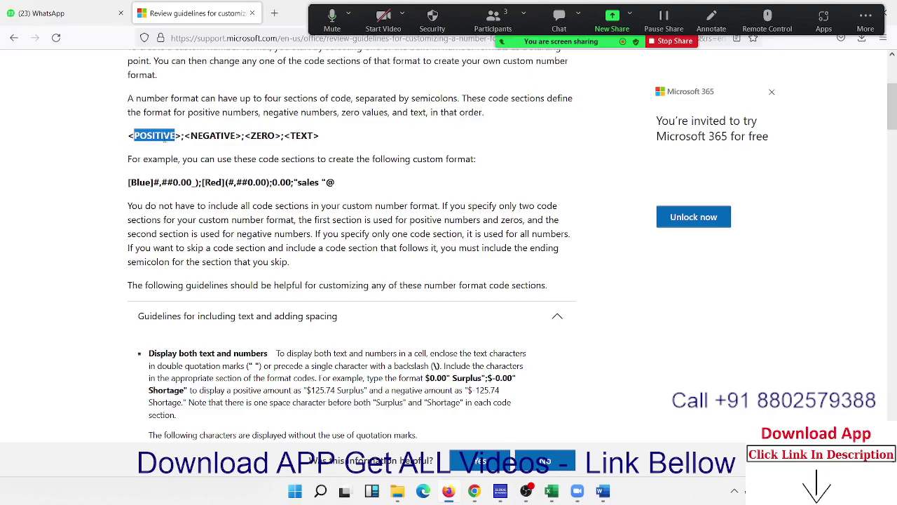
{"action": "left_click_drag", "start_coordinate": [129, 135], "coordinate": [321, 150]}
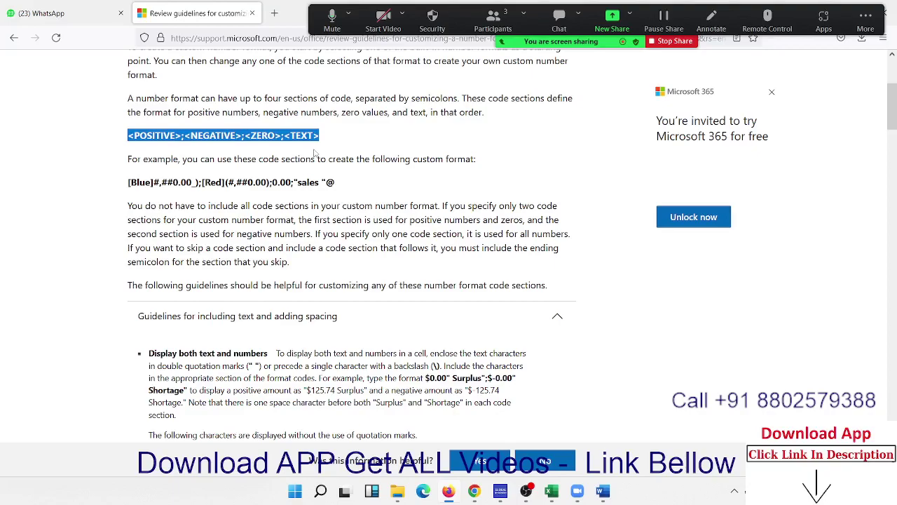
{"action": "left_click", "coordinate": [312, 152]}
{"action": "left_click_drag", "start_coordinate": [127, 136], "coordinate": [281, 147]}
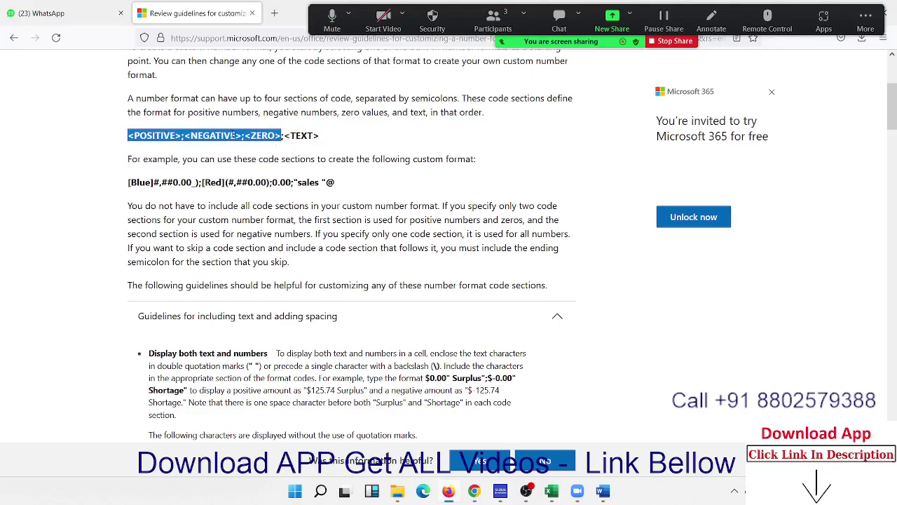
{"action": "double_click", "coordinate": [232, 136]}
Step: Enter "P" ; "A" as the custom format code, then highlight its P and A sections
{"action": "key", "text": "alt+Tab"}
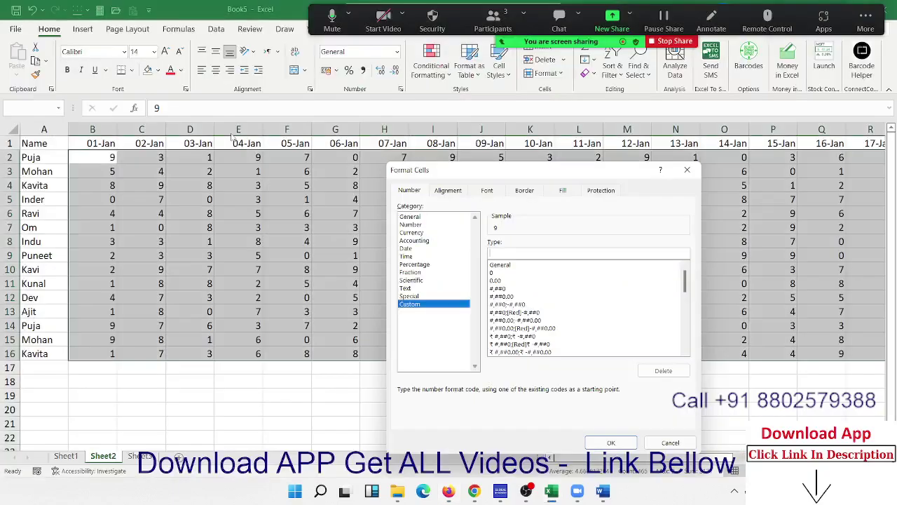
{"action": "type", "text": ":"}
{"action": "key", "text": "BackSpace"}
{"action": "type", "text": "0"}
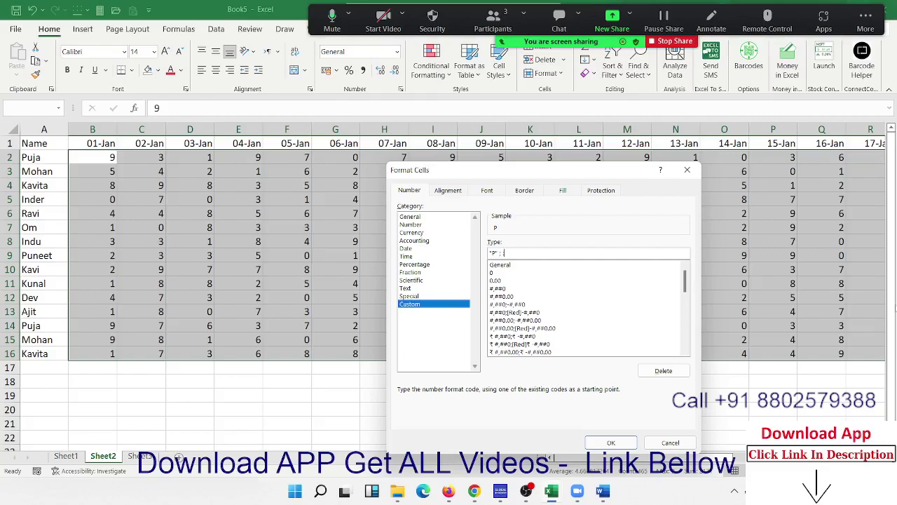
{"action": "type", "text": "\"A\""}
{"action": "left_click", "coordinate": [499, 253]}
{"action": "left_click_drag", "start_coordinate": [499, 253], "coordinate": [489, 253]}
{"action": "left_click", "coordinate": [501, 253]}
{"action": "key", "text": "shift+Left"}
{"action": "key", "text": "shift+Left"}
{"action": "key", "text": "shift+Left"}
Step: On the Support page, highlight POSITIVE, NEGATIVE, ZERO and TEXT in the section pattern
{"action": "key", "text": "alt+Tab"}
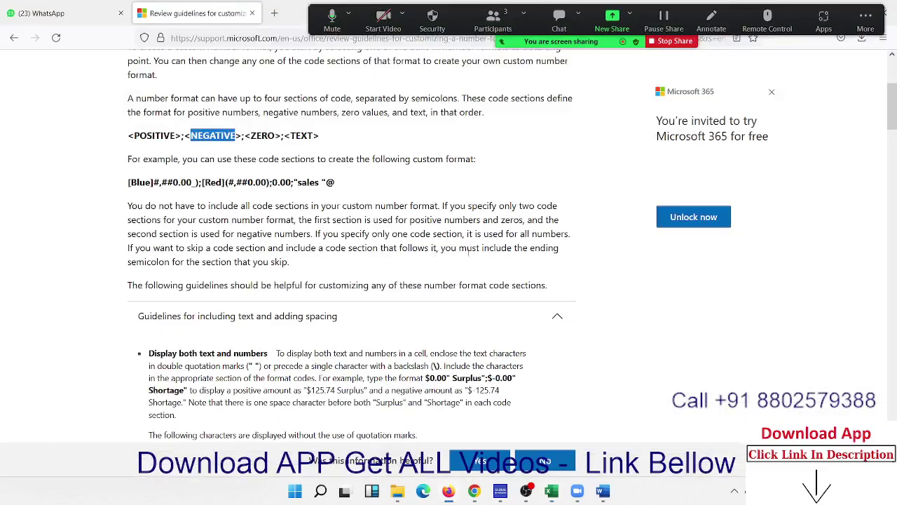
{"action": "double_click", "coordinate": [135, 137]}
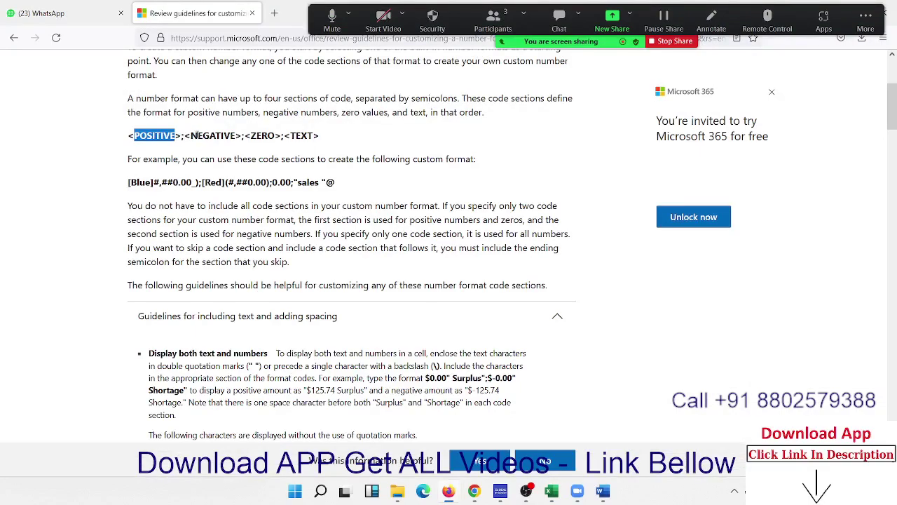
{"action": "double_click", "coordinate": [203, 136]}
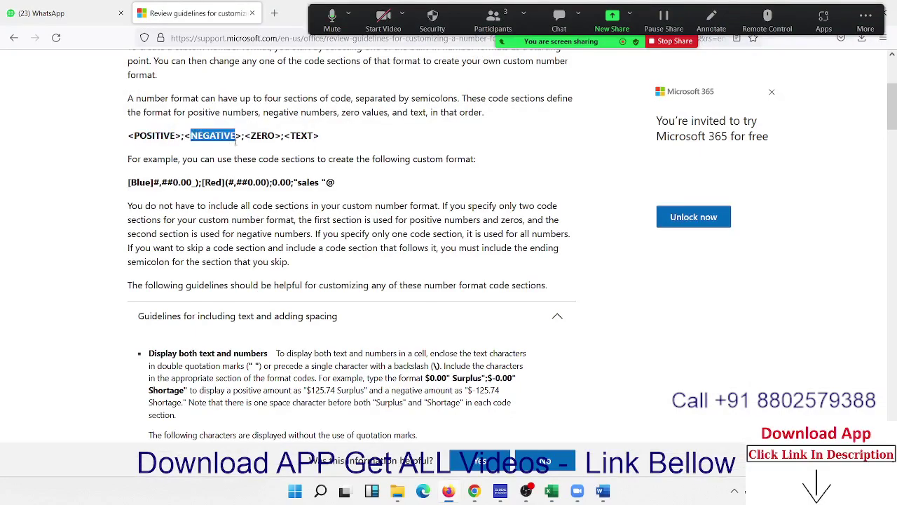
{"action": "double_click", "coordinate": [244, 136]}
{"action": "double_click", "coordinate": [283, 135]}
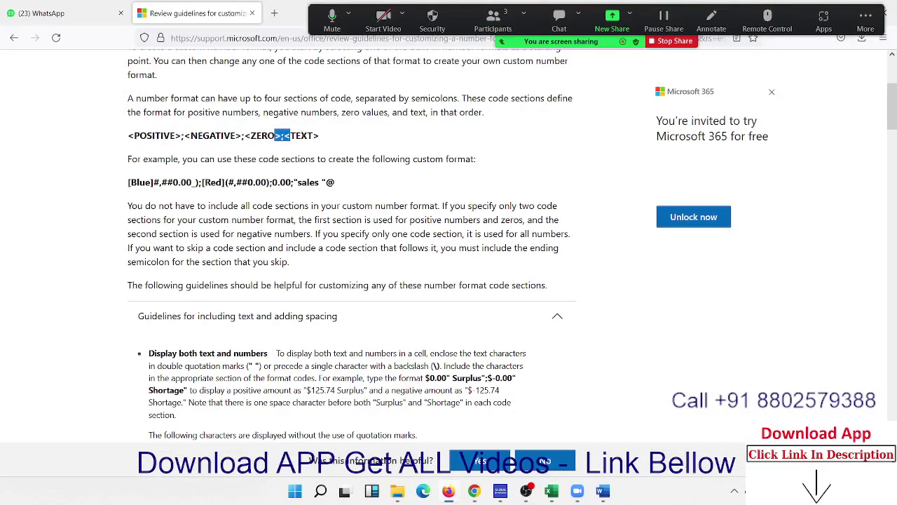
{"action": "double_click", "coordinate": [303, 135]}
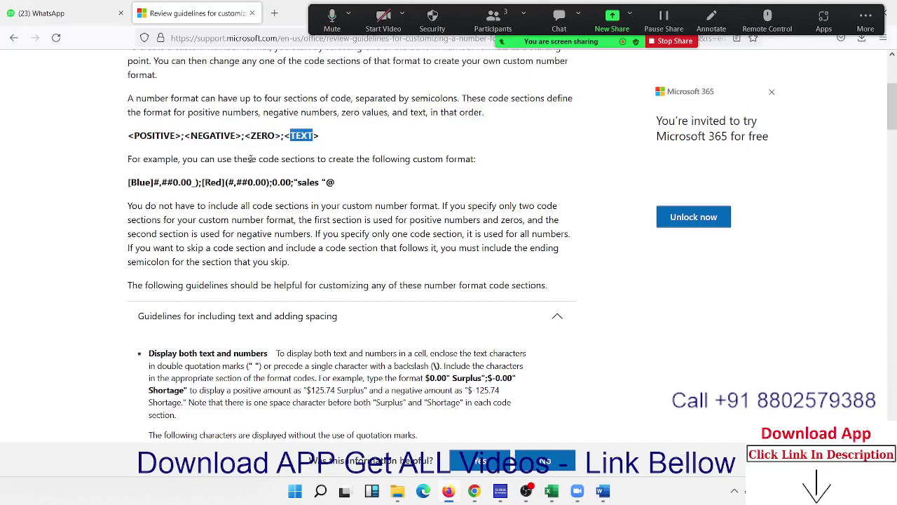
{"action": "double_click", "coordinate": [232, 136]}
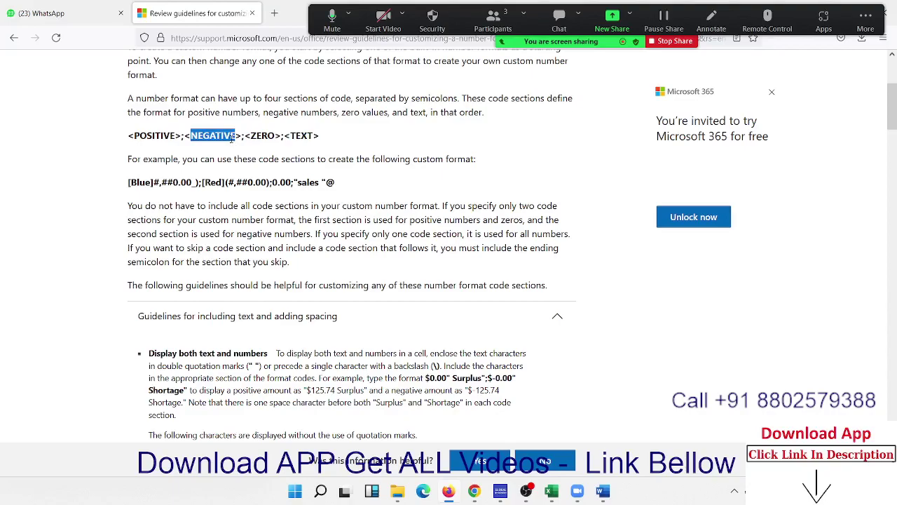
{"action": "left_click_drag", "start_coordinate": [281, 136], "coordinate": [131, 136]}
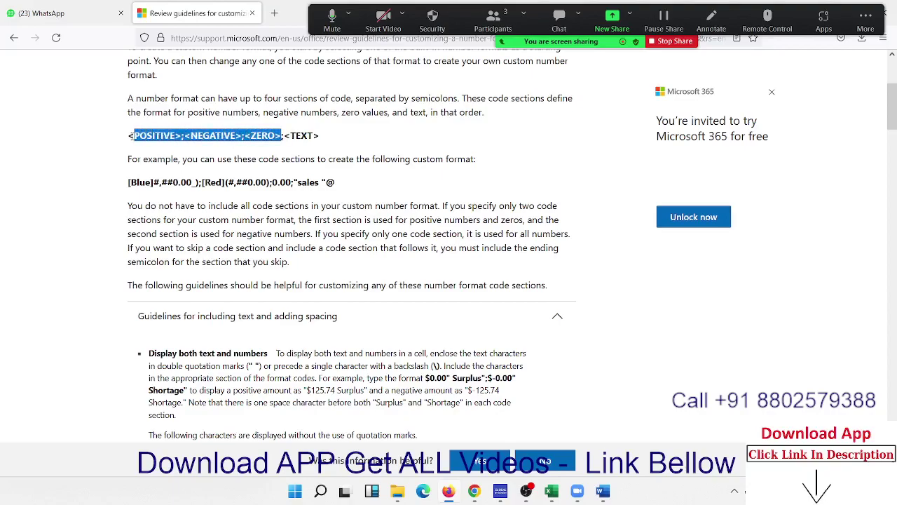
{"action": "key", "text": "alt+Tab"}
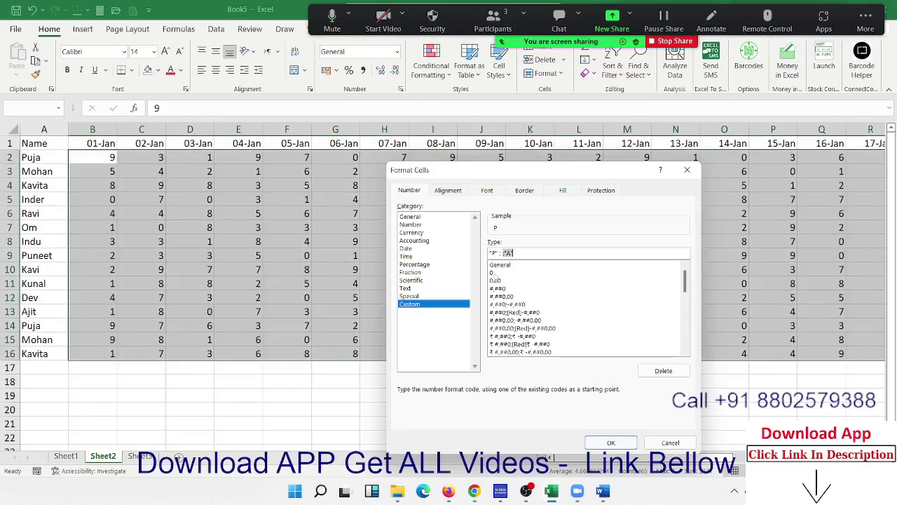
Step: Change the code to "P" ;;"A" by adding a semicolon before A and removing the space
{"action": "left_click", "coordinate": [497, 253]}
{"action": "double_click", "coordinate": [494, 253]}
{"action": "double_click", "coordinate": [506, 252]}
{"action": "key", "text": "Left"}
{"action": "type", "text": ";"}
{"action": "left_click", "coordinate": [503, 252]}
{"action": "key", "text": "BackSpace"}
Step: Apply the P/A format to the grid and check the value in cell H8
{"action": "left_click", "coordinate": [611, 443]}
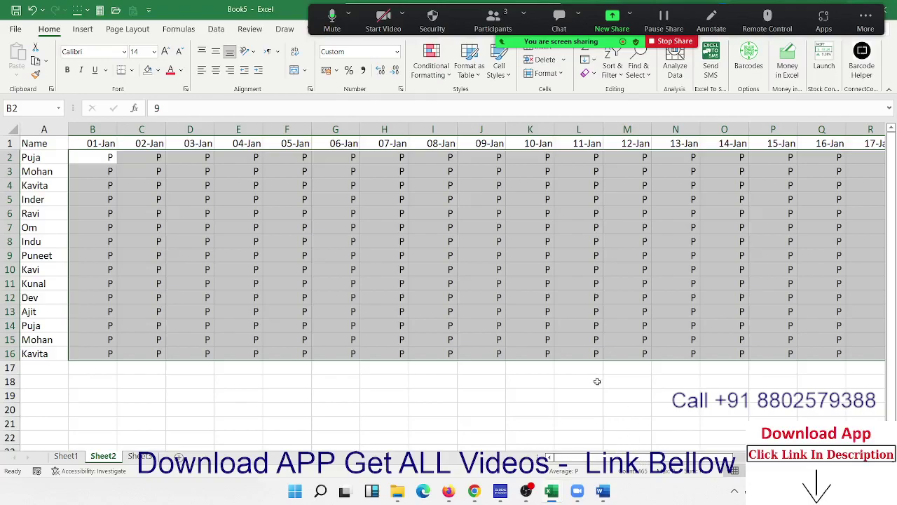
{"action": "mouse_move", "coordinate": [654, 456]}
{"action": "left_mouse_down"}
{"action": "mouse_move", "coordinate": [701, 456]}
{"action": "mouse_move", "coordinate": [596, 412]}
{"action": "left_mouse_up"}
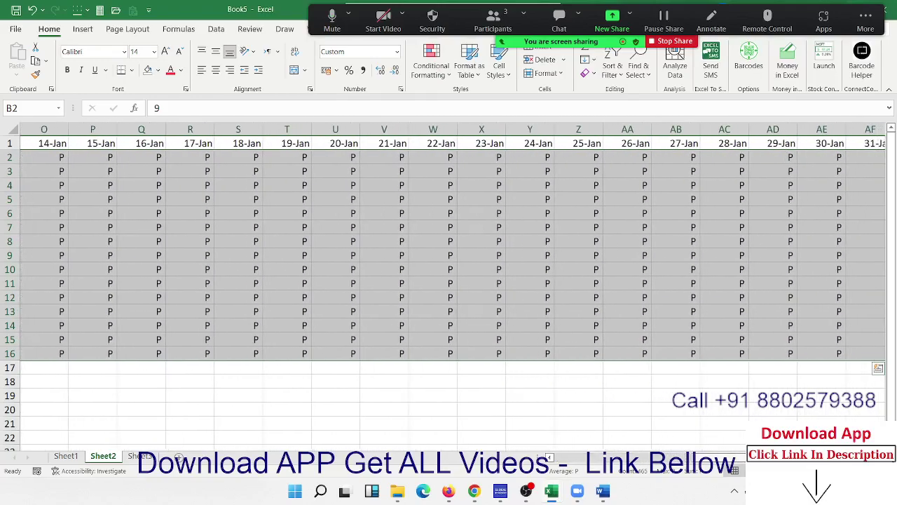
{"action": "left_click", "coordinate": [293, 242]}
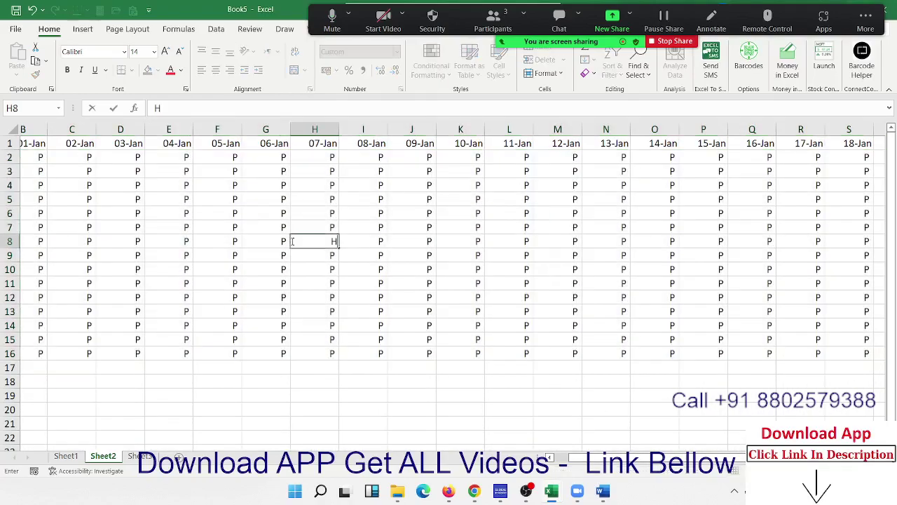
Step: Reselect B2:AF16, remove the backslash before "A" in the code, and apply it
{"action": "key", "text": "Return"}
{"action": "key", "text": "Up"}
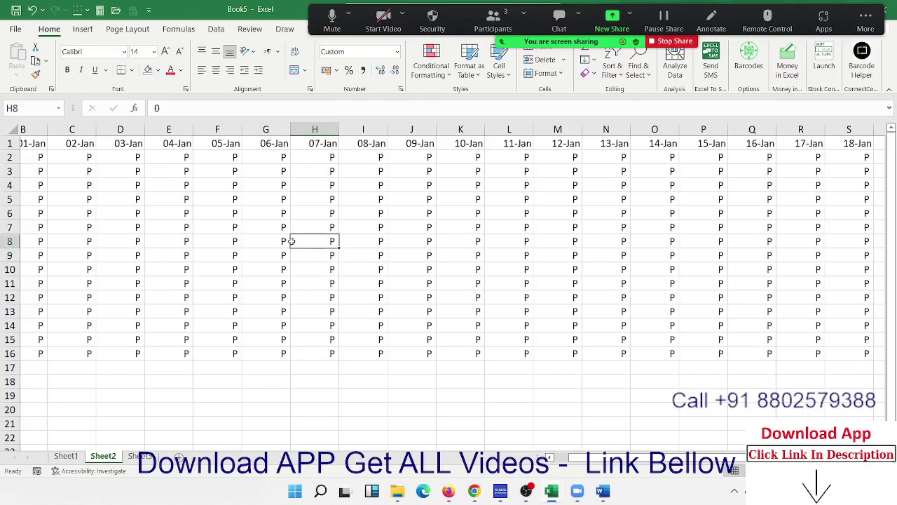
{"action": "key", "text": "Up"}
{"action": "key", "text": "ctrl+Left"}
{"action": "key", "text": "ctrl+Up"}
{"action": "key", "text": "Right"}
{"action": "key", "text": "Down"}
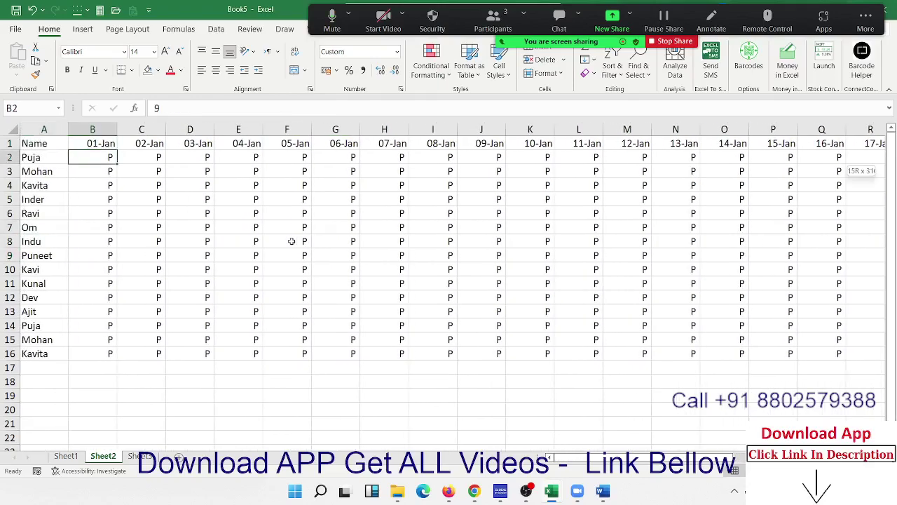
{"action": "key", "text": "ctrl+shift+Right"}
{"action": "key", "text": "ctrl+shift+Down"}
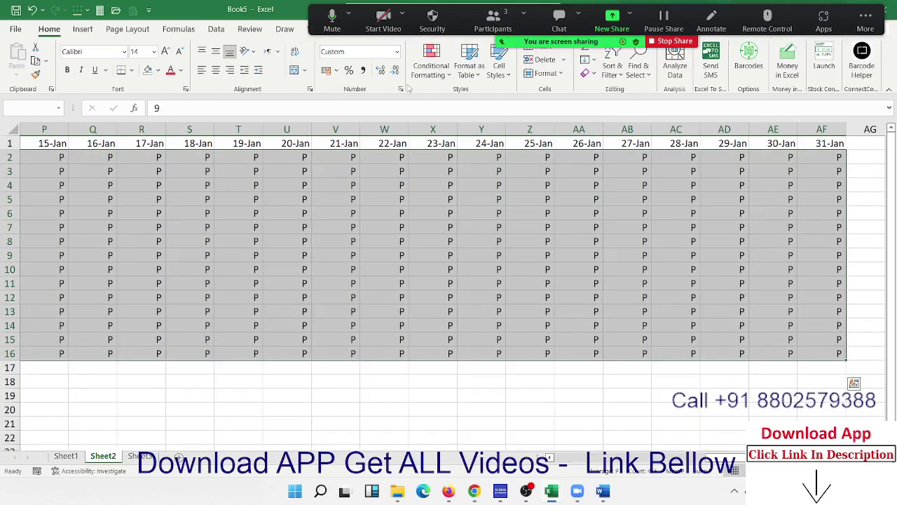
{"action": "left_click", "coordinate": [400, 88]}
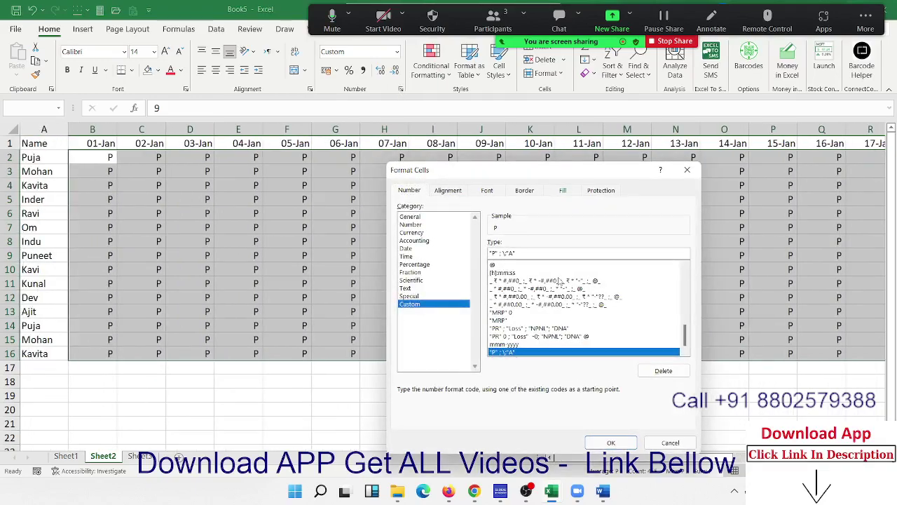
{"action": "key", "text": "BackSpace"}
{"action": "key", "text": "BackSpace"}
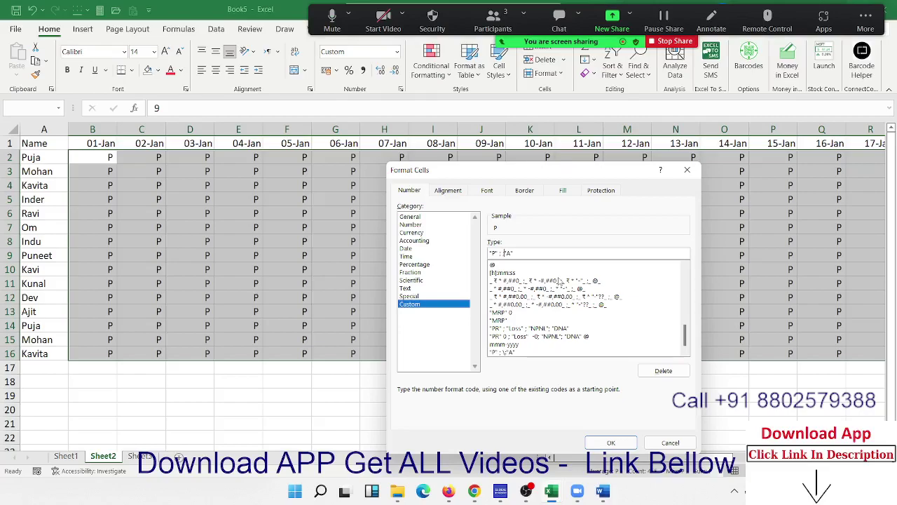
{"action": "left_click", "coordinate": [590, 442]}
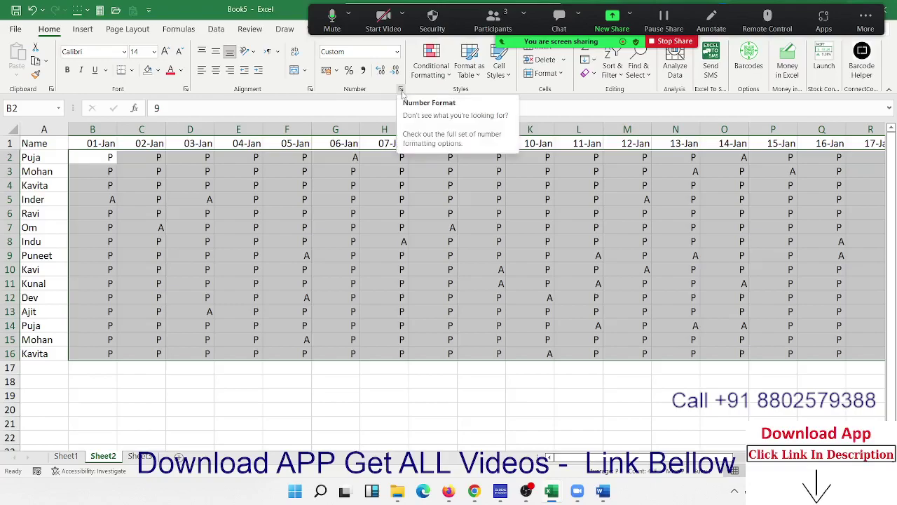
Step: Add a middle section containing a person's name as text to the format code, then apply it
{"action": "left_click", "coordinate": [402, 91]}
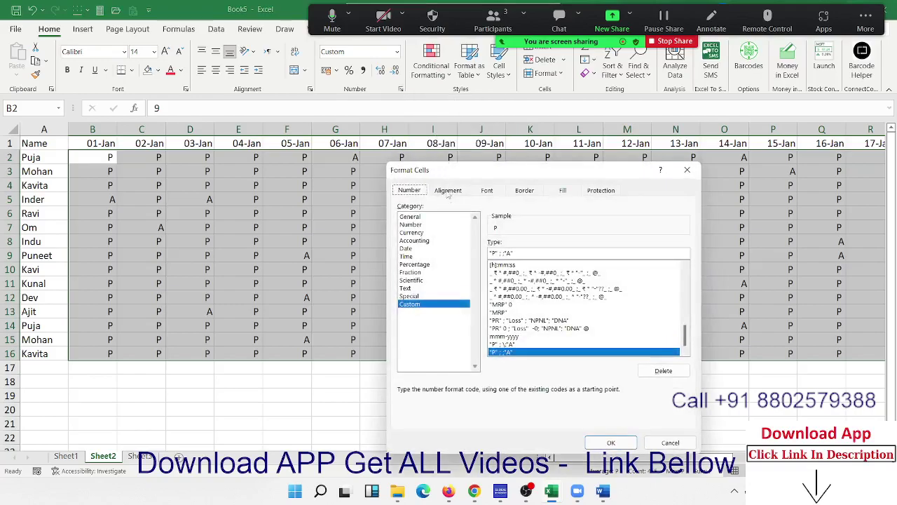
{"action": "left_click", "coordinate": [503, 254]}
{"action": "type", "text": "; \""}
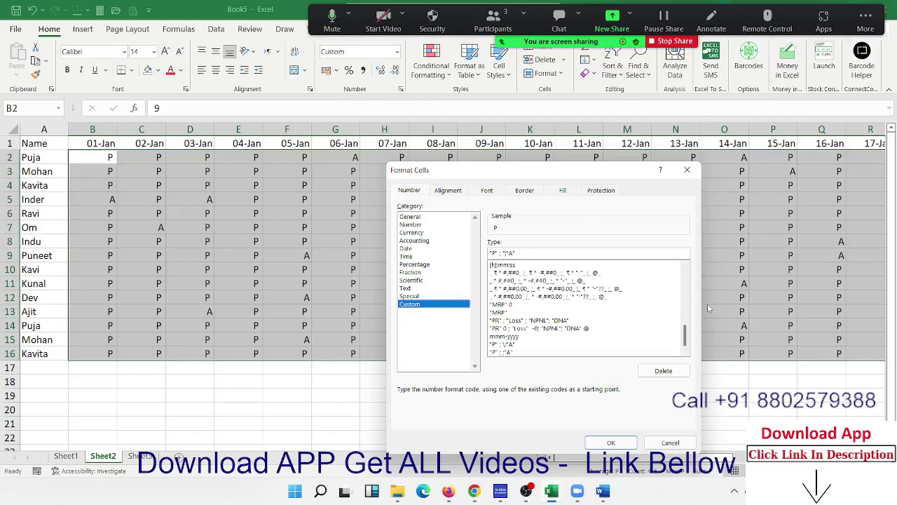
{"action": "type", "text": "Soum"}
{"action": "type", "text": "en"}
{"action": "key", "text": "Return"}
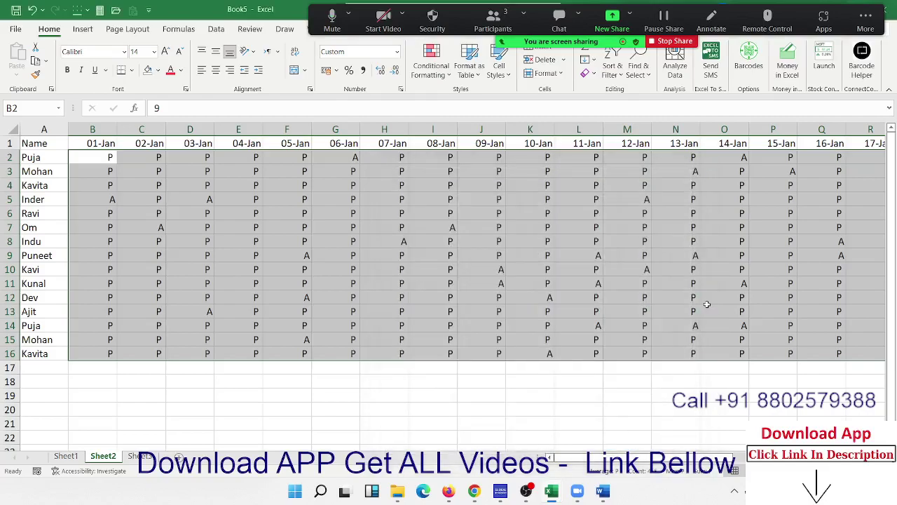
Step: Test the format by entering -5 in D4, then undo the entry
{"action": "key", "text": "Down"}
{"action": "key", "text": "Down"}
{"action": "key", "text": "Right"}
{"action": "key", "text": "Right"}
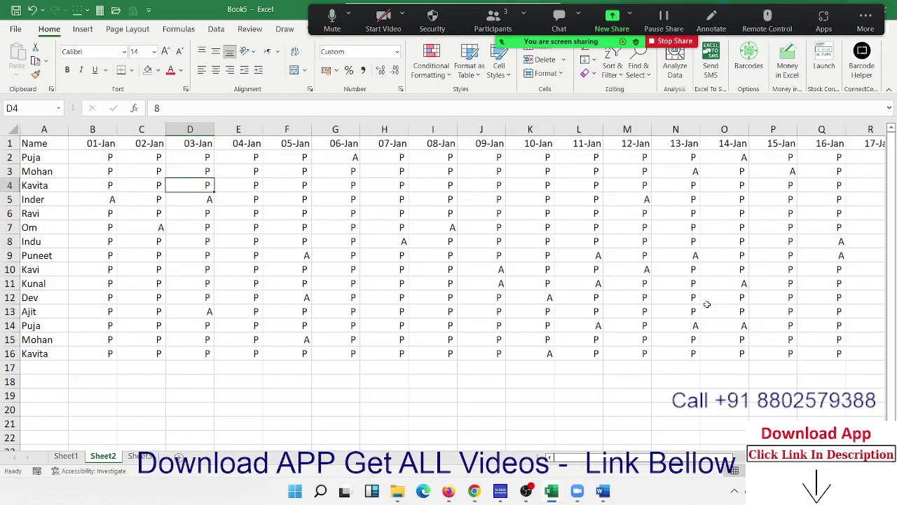
{"action": "type", "text": "-5"}
{"action": "key", "text": "Return"}
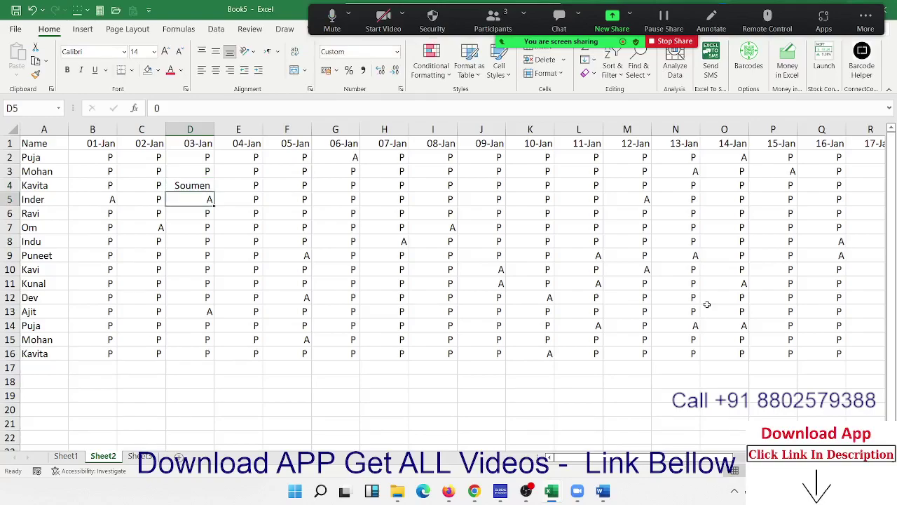
{"action": "key", "text": "ctrl+z"}
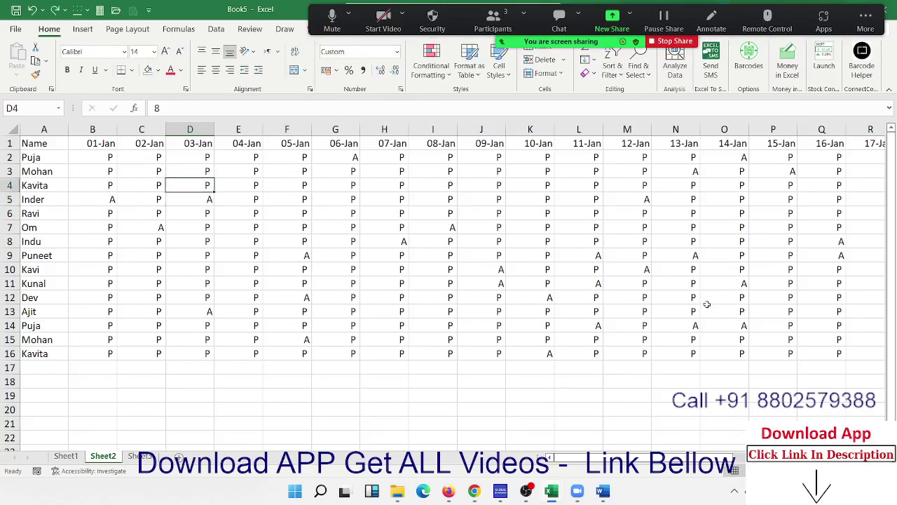
Step: Reselect the attendance range and clear the name text from the code's middle section
{"action": "key", "text": "ctrl+Home"}
{"action": "key", "text": "Down"}
{"action": "key", "text": "Right"}
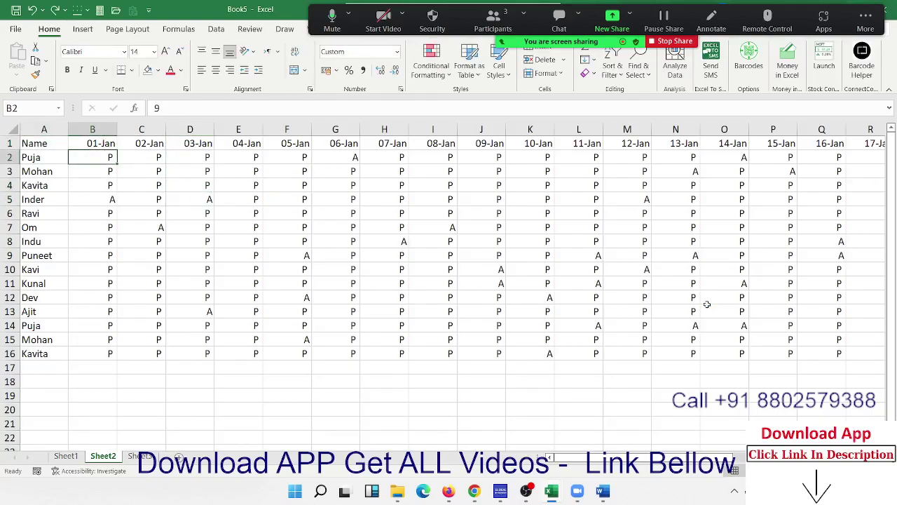
{"action": "key", "text": "ctrl+shift+End"}
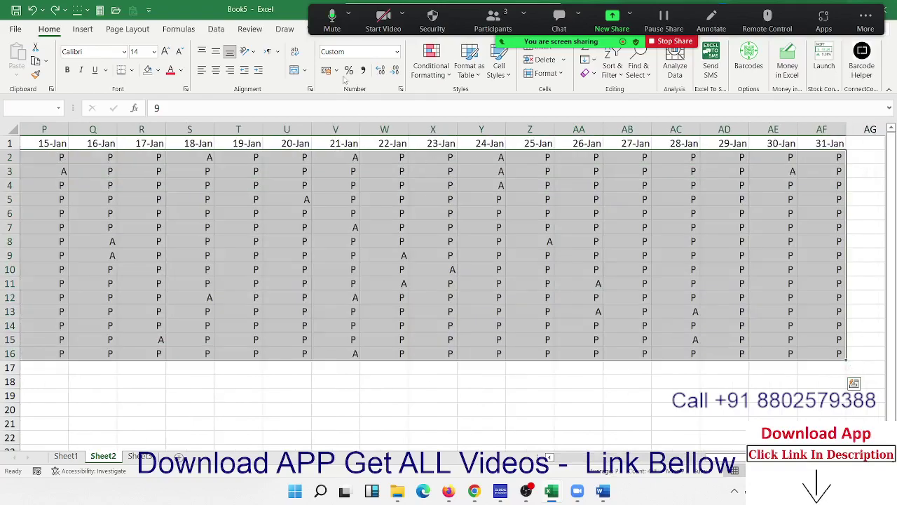
{"action": "left_click", "coordinate": [401, 89]}
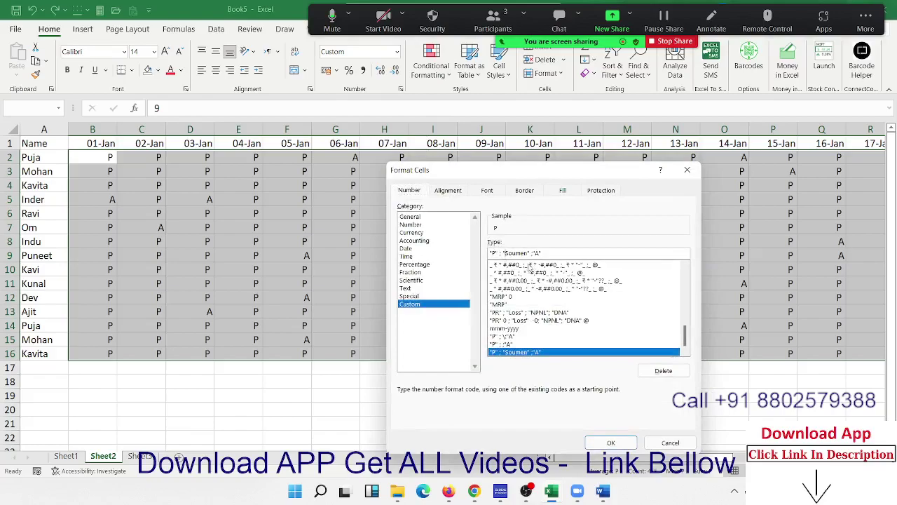
{"action": "key", "text": "BackSpace"}
{"action": "key", "text": "BackSpace"}
{"action": "key", "text": "BackSpace"}
{"action": "key", "text": "BackSpace"}
{"action": "key", "text": "BackSpace"}
{"action": "key", "text": "BackSpace"}
{"action": "key", "text": "BackSpace"}
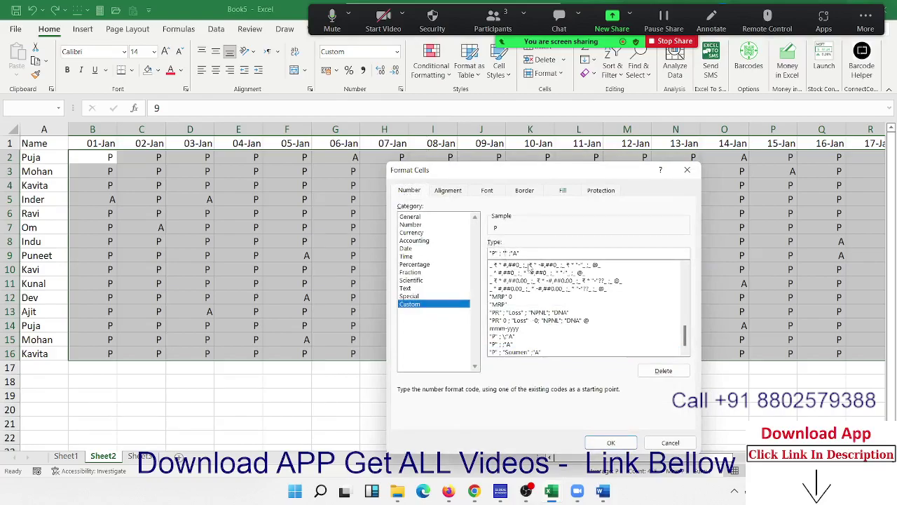
{"action": "key", "text": "BackSpace"}
{"action": "key", "text": "BackSpace"}
{"action": "key", "text": "alt+Tab"}
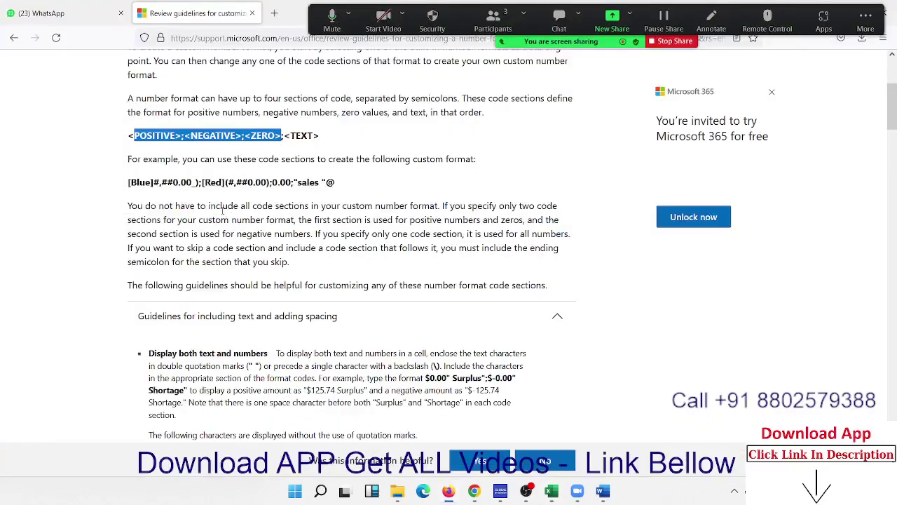
Step: Highlight the [Blue] and [Red] colour codes in the Support page's example format
{"action": "double_click", "coordinate": [143, 184]}
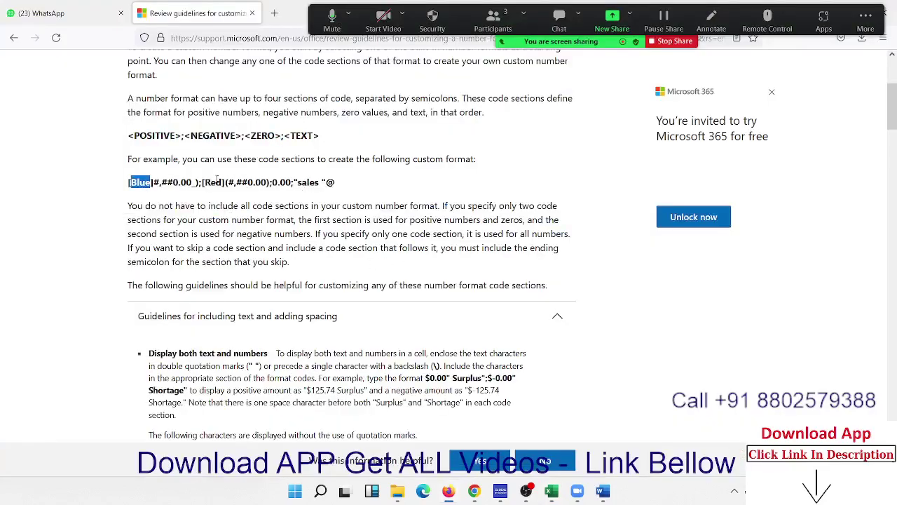
{"action": "double_click", "coordinate": [213, 182]}
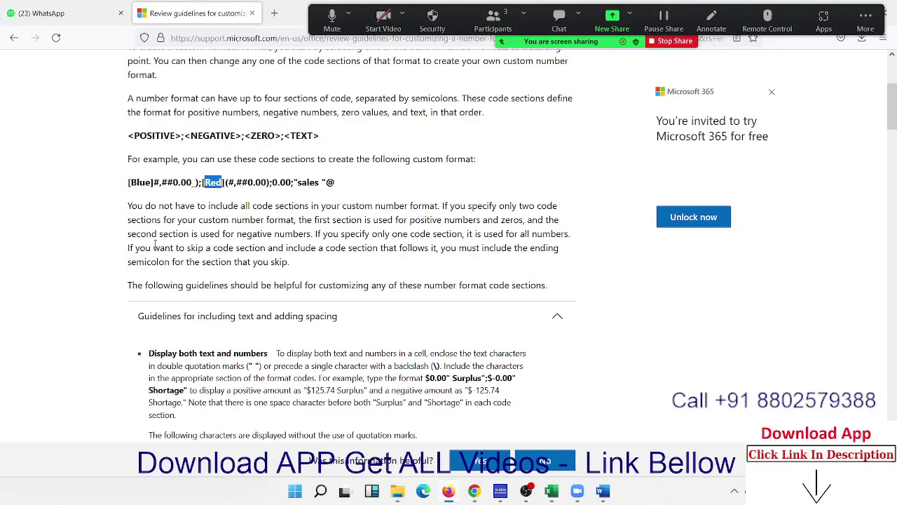
{"action": "key", "text": "alt+Tab"}
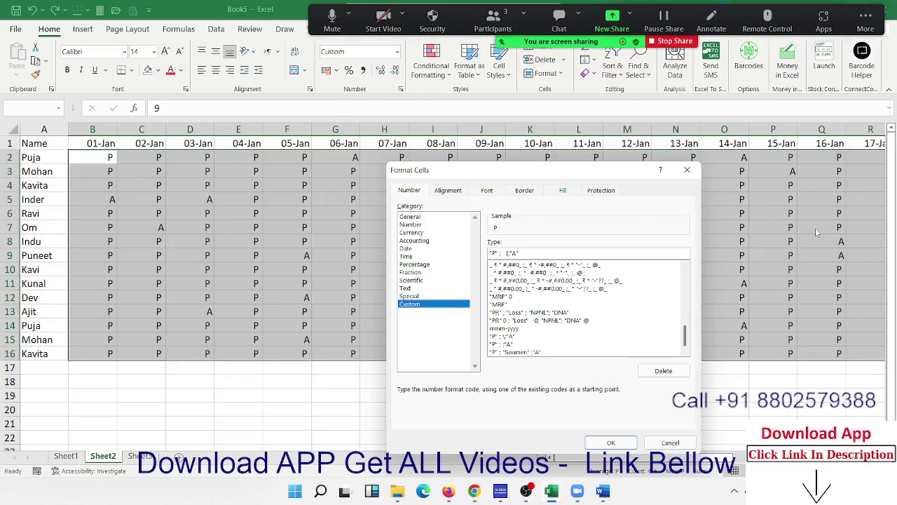
Step: Place [RED] before the "A" section so absence marks display red, and apply it
{"action": "type", "text": "Re"}
{"action": "type", "text": "D"}
{"action": "type", "text": "]"}
{"action": "left_click_drag", "start_coordinate": [506, 253], "coordinate": [522, 253]}
{"action": "key", "text": "Delete"}
{"action": "type", "text": "[RED]"}
{"action": "left_click", "coordinate": [609, 442]}
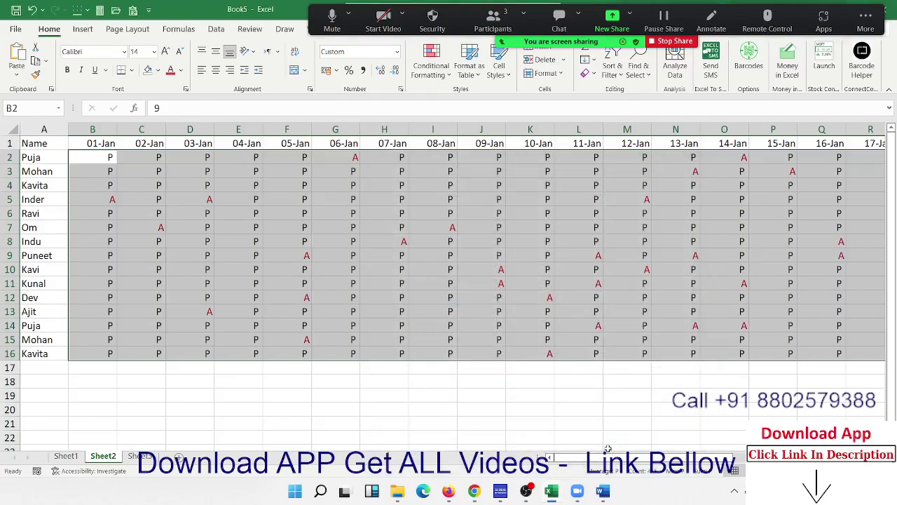
{"action": "left_click", "coordinate": [453, 218]}
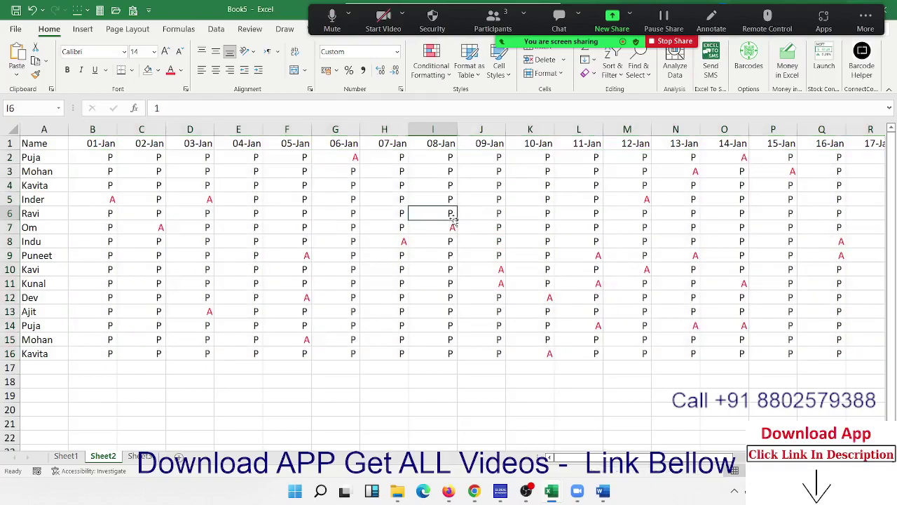
{"action": "key", "text": "alt+Tab"}
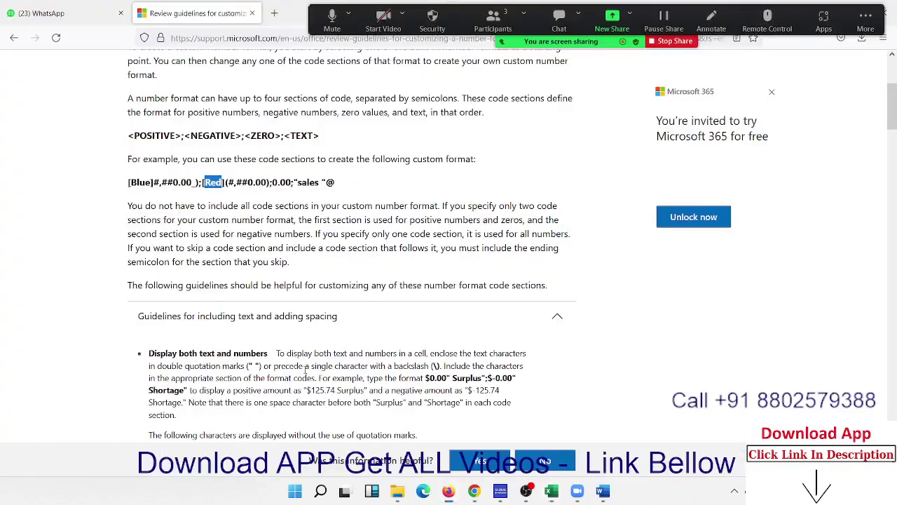
Step: Highlight the Green, White, Blue, Magenta, Yellow, Cyan and Red codes and the [Red][<=100];[Blue][>100] example
{"action": "scroll", "coordinate": [305, 370], "scroll_direction": "down", "scroll_amount": 10}
{"action": "scroll", "coordinate": [303, 358], "scroll_direction": "down", "scroll_amount": 10}
{"action": "scroll", "coordinate": [304, 355], "scroll_direction": "down", "scroll_amount": 5}
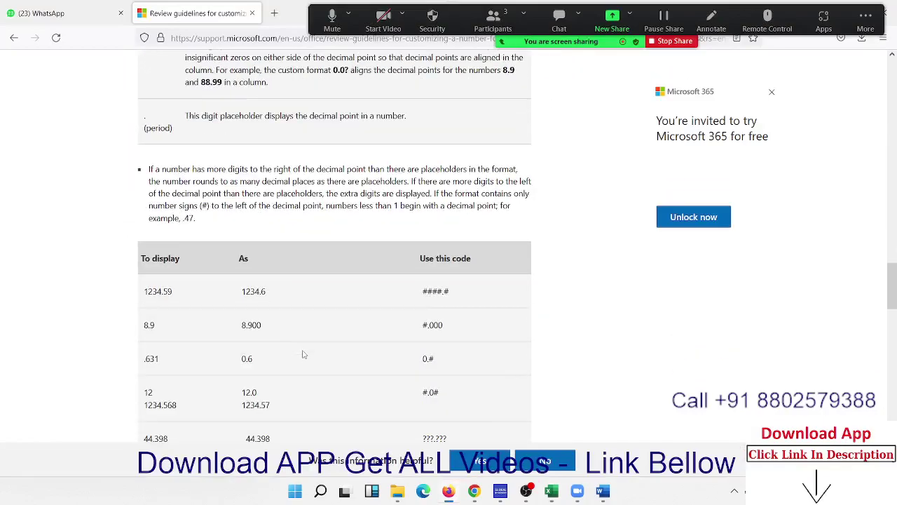
{"action": "scroll", "coordinate": [303, 355], "scroll_direction": "up", "scroll_amount": 3}
{"action": "scroll", "coordinate": [303, 353], "scroll_direction": "down", "scroll_amount": 6}
{"action": "scroll", "coordinate": [304, 353], "scroll_direction": "down", "scroll_amount": 5}
{"action": "scroll", "coordinate": [303, 352], "scroll_direction": "down", "scroll_amount": 6}
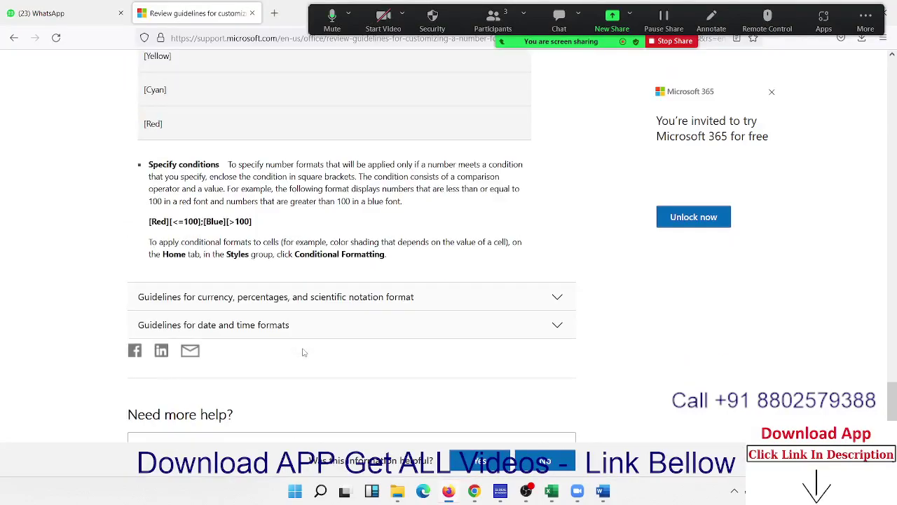
{"action": "scroll", "coordinate": [303, 351], "scroll_direction": "up", "scroll_amount": 3}
{"action": "scroll", "coordinate": [303, 352], "scroll_direction": "up", "scroll_amount": 3}
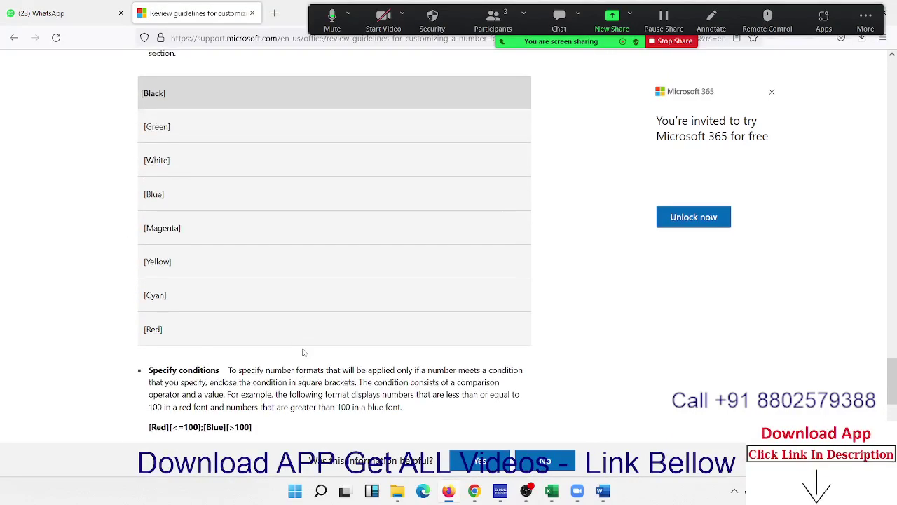
{"action": "double_click", "coordinate": [156, 126]}
{"action": "double_click", "coordinate": [149, 160]}
{"action": "double_click", "coordinate": [149, 193]}
{"action": "double_click", "coordinate": [148, 228]}
{"action": "double_click", "coordinate": [149, 261]}
{"action": "double_click", "coordinate": [150, 294]}
{"action": "double_click", "coordinate": [153, 326]}
{"action": "left_click_drag", "start_coordinate": [251, 427], "coordinate": [150, 433]}
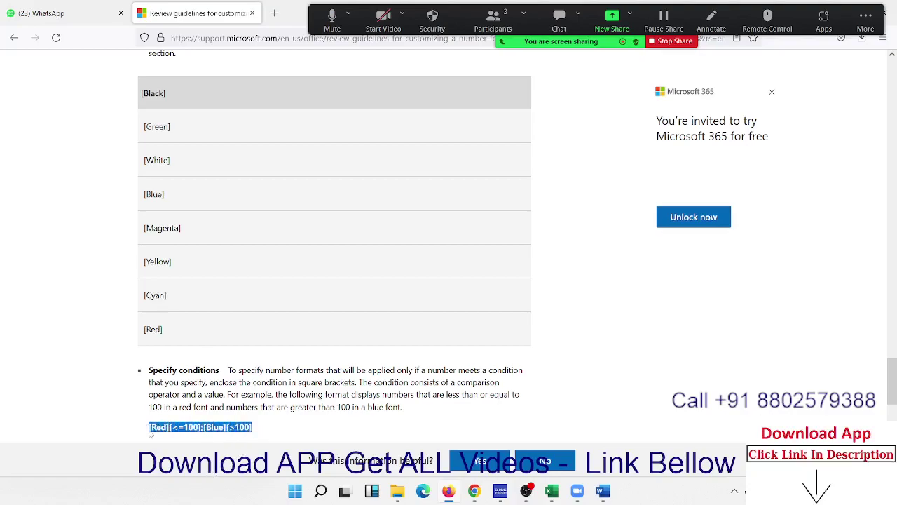
{"action": "key", "text": "alt+Tab"}
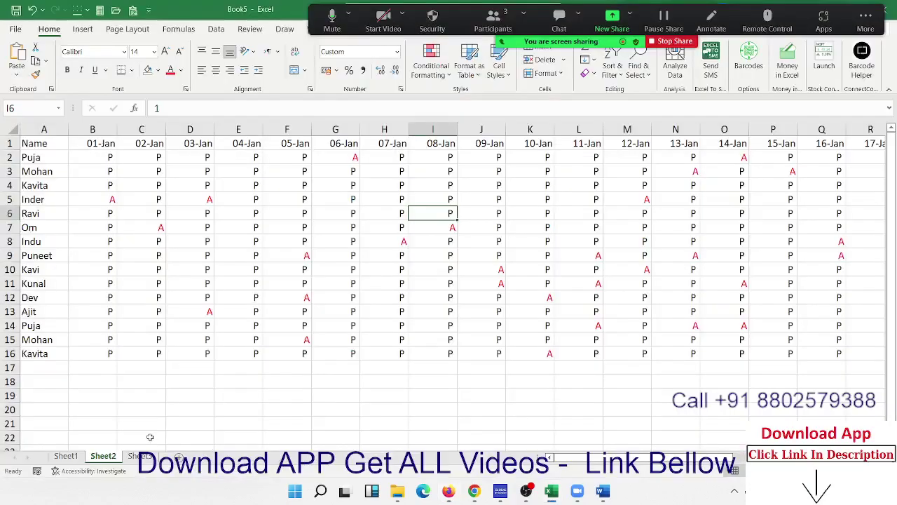
Step: On Sheet3, enter 856, 21, 101 and 652 in B2:B5 and select them
{"action": "left_click", "coordinate": [138, 455]}
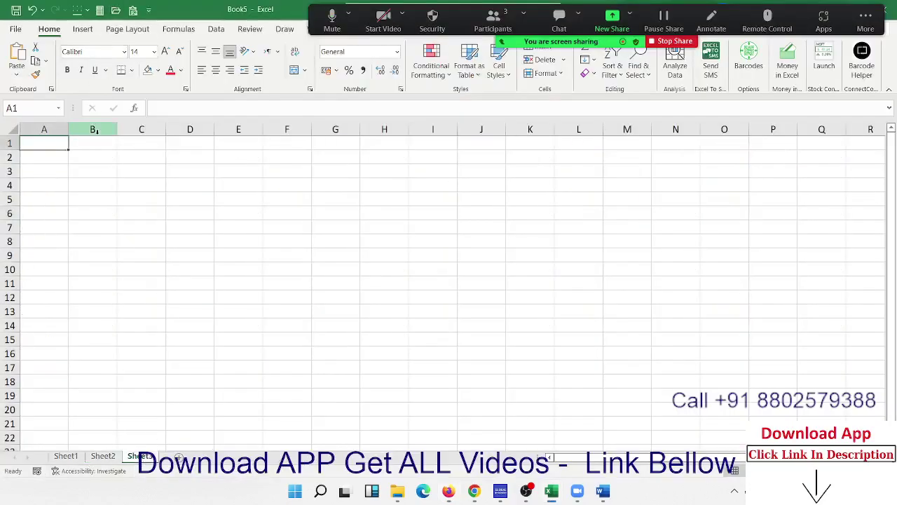
{"action": "left_click", "coordinate": [91, 155]}
{"action": "type", "text": "856"}
{"action": "key", "text": "Return"}
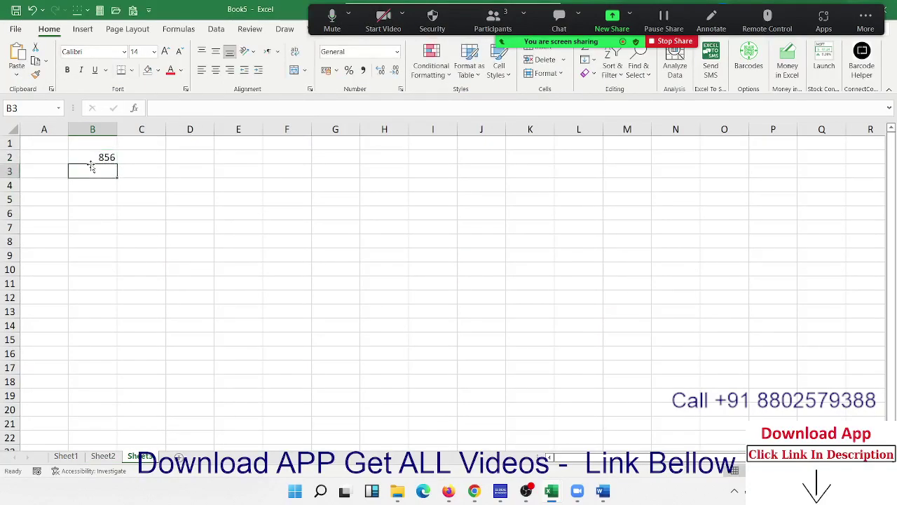
{"action": "type", "text": "21"}
{"action": "key", "text": "Return"}
{"action": "type", "text": "1"}
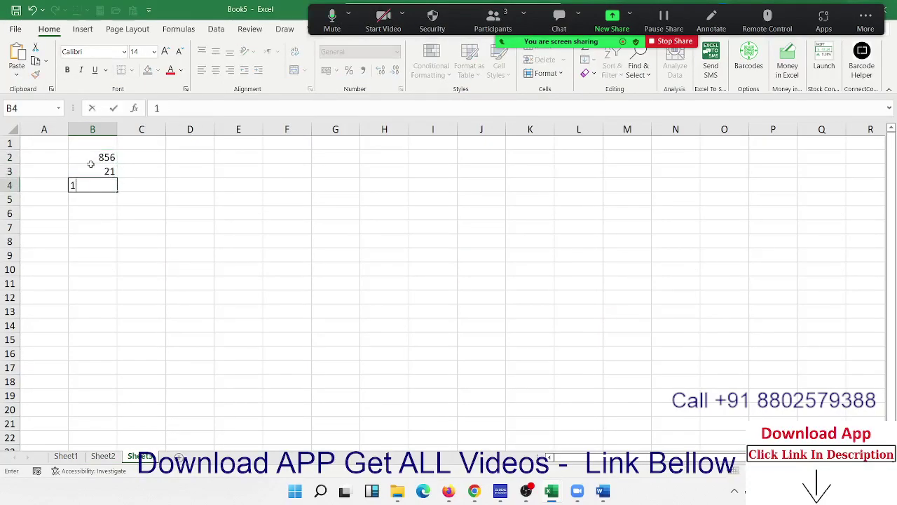
{"action": "type", "text": "01"}
{"action": "key", "text": "Return"}
{"action": "type", "text": "652"}
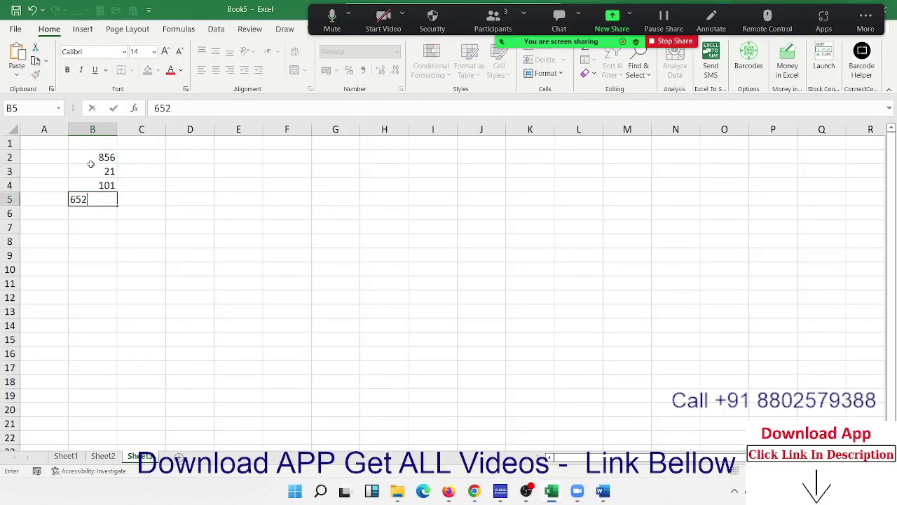
{"action": "key", "text": "Return"}
{"action": "key", "text": "Up"}
{"action": "key", "text": "shift+Up"}
{"action": "key", "text": "shift+Up"}
{"action": "key", "text": "shift+Up"}
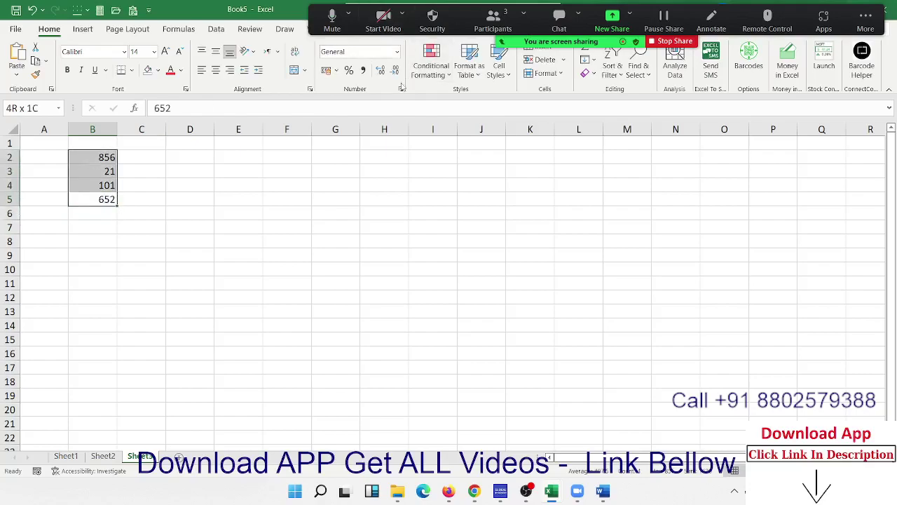
Step: Give B2:B5 the custom format [Red][<=100];[Blue][>100]
{"action": "left_click", "coordinate": [400, 90]}
{"action": "left_click", "coordinate": [414, 303]}
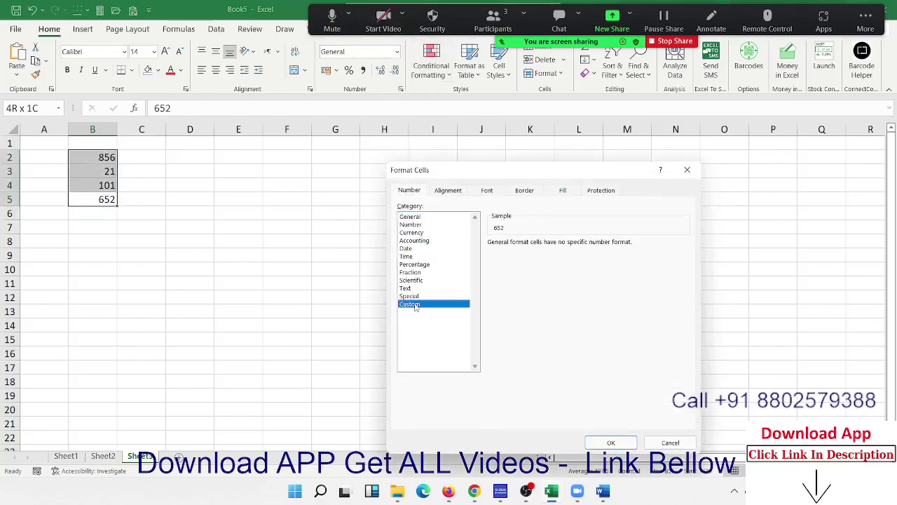
{"action": "double_click", "coordinate": [501, 253]}
{"action": "type", "text": "[Red][<=100];[Blue][>100]"}
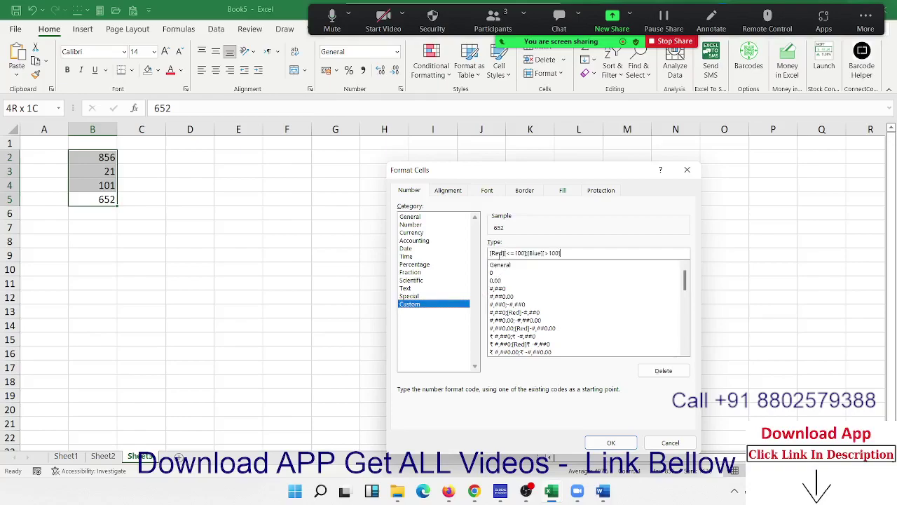
{"action": "double_click", "coordinate": [498, 253]}
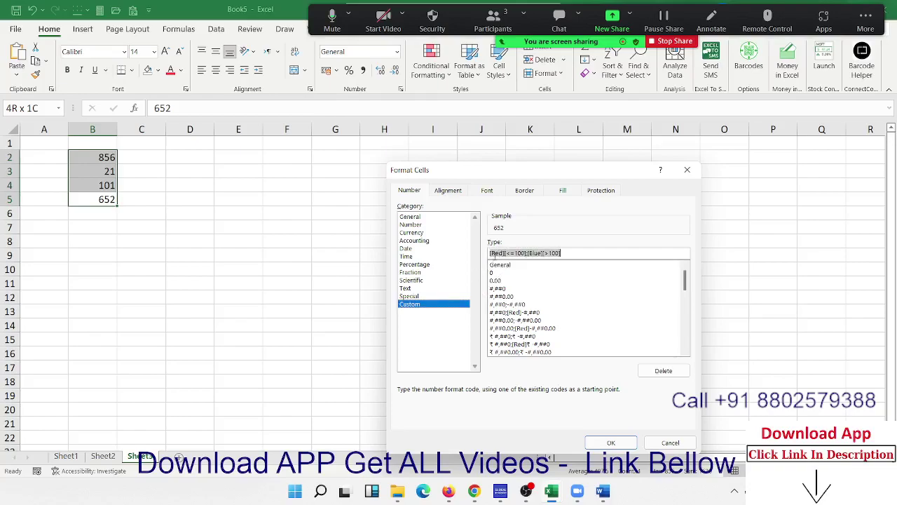
{"action": "double_click", "coordinate": [495, 253]}
{"action": "left_click", "coordinate": [502, 253]}
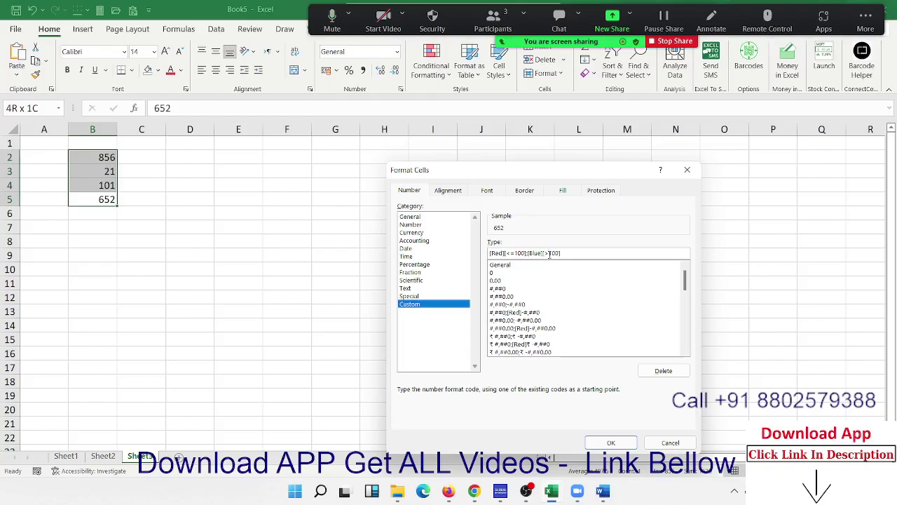
{"action": "left_click", "coordinate": [611, 443]}
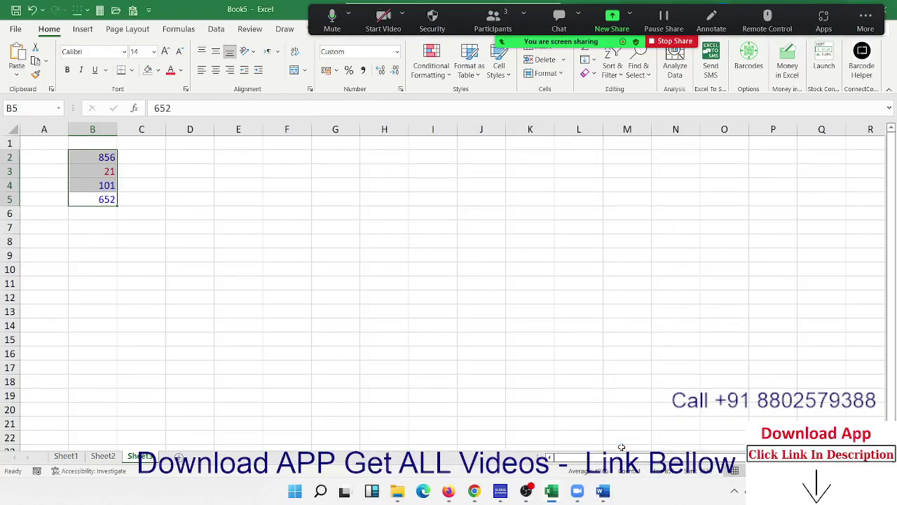
Step: Highlight the Support page sentence on applying formats via Home > Styles > Conditional Formatting
{"action": "key", "text": "alt+Tab"}
{"action": "scroll", "coordinate": [350, 418], "scroll_direction": "down", "scroll_amount": 1}
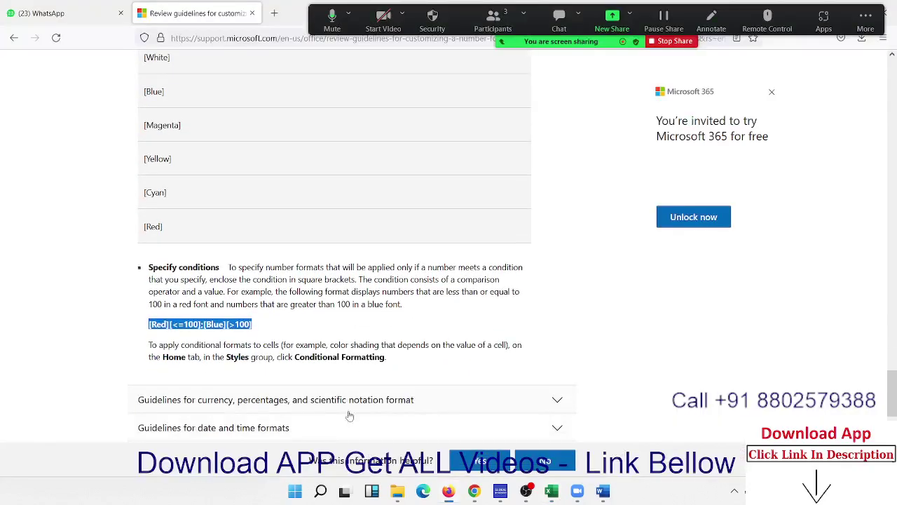
{"action": "left_click_drag", "start_coordinate": [166, 358], "coordinate": [403, 358]}
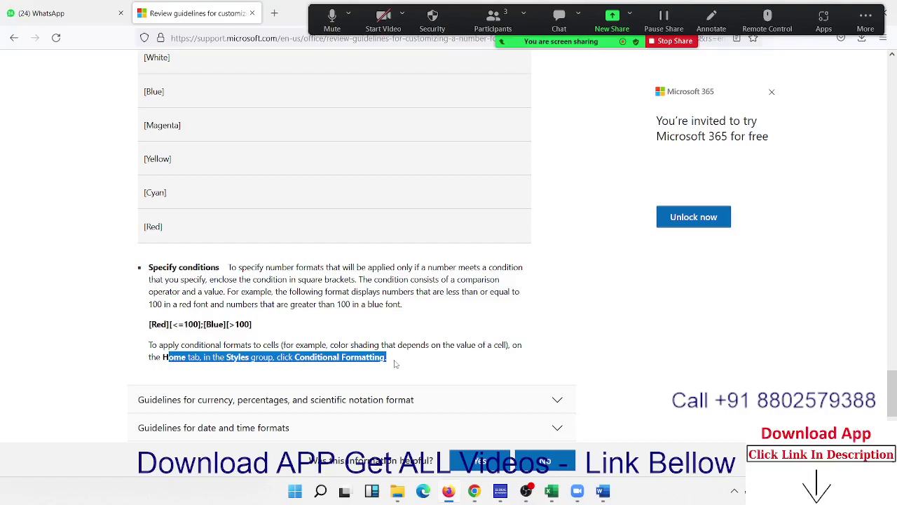
Step: Switch from the Firefox support page back to the Excel workbook showing B2:B5
{"action": "key", "text": "alt+Tab"}
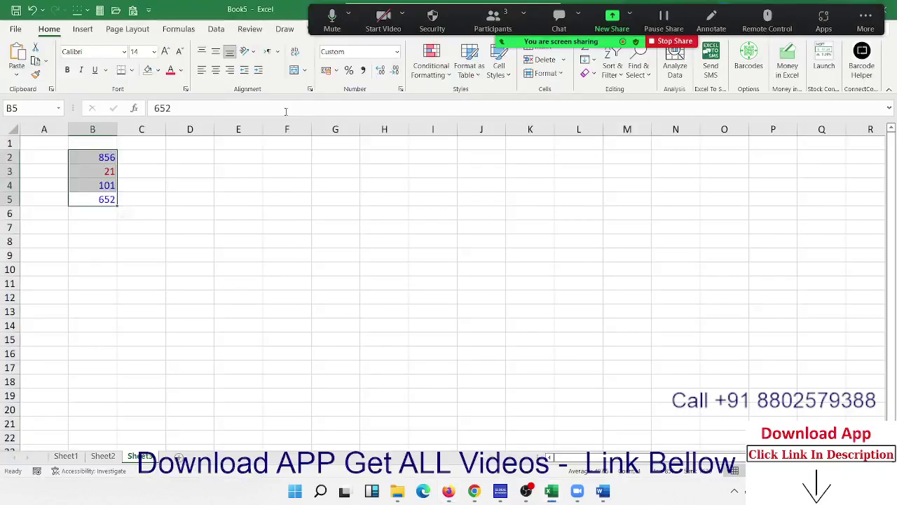
Step: Widen column G and enter the header 'C Name' in G1
{"action": "left_click", "coordinate": [328, 145]}
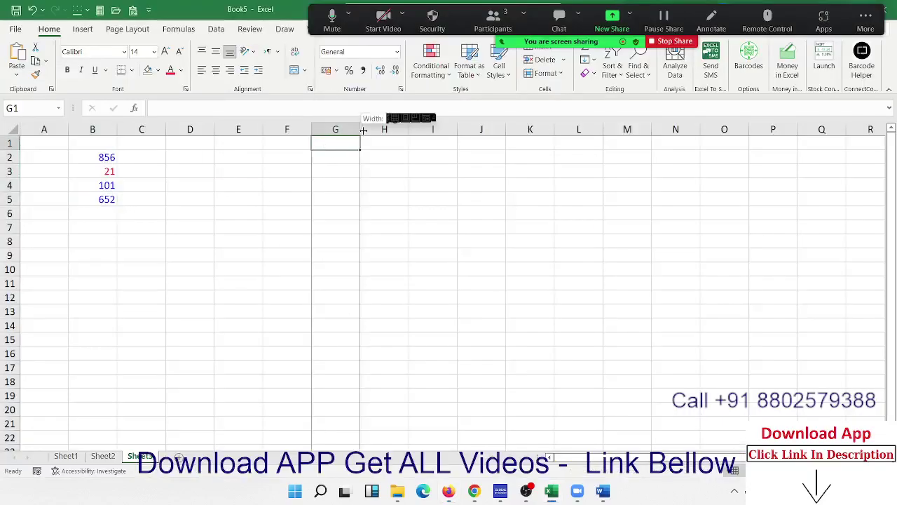
{"action": "left_click_drag", "start_coordinate": [360, 133], "coordinate": [375, 133]}
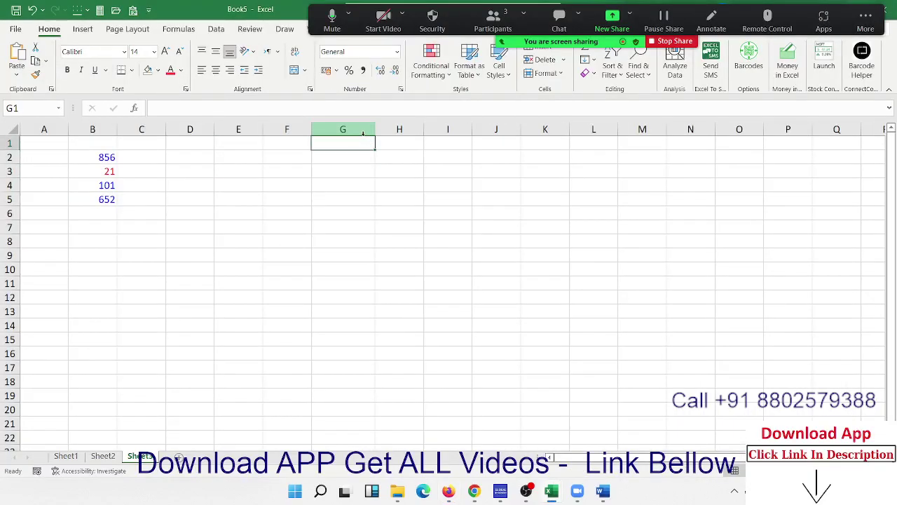
{"action": "type", "text": "C Name"}
{"action": "key", "text": "Return"}
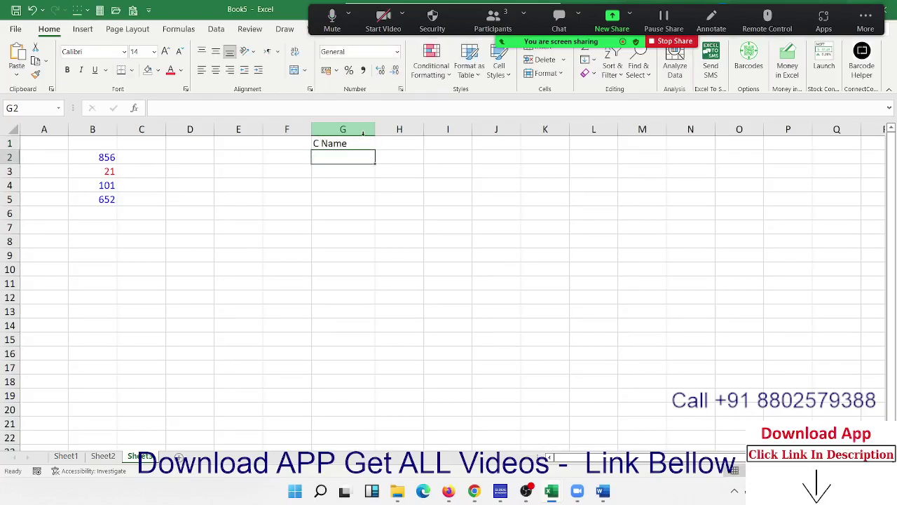
Step: Enter 'M/S IPT' in G2 below the C Name header, then select column G
{"action": "type", "text": "IPT"}
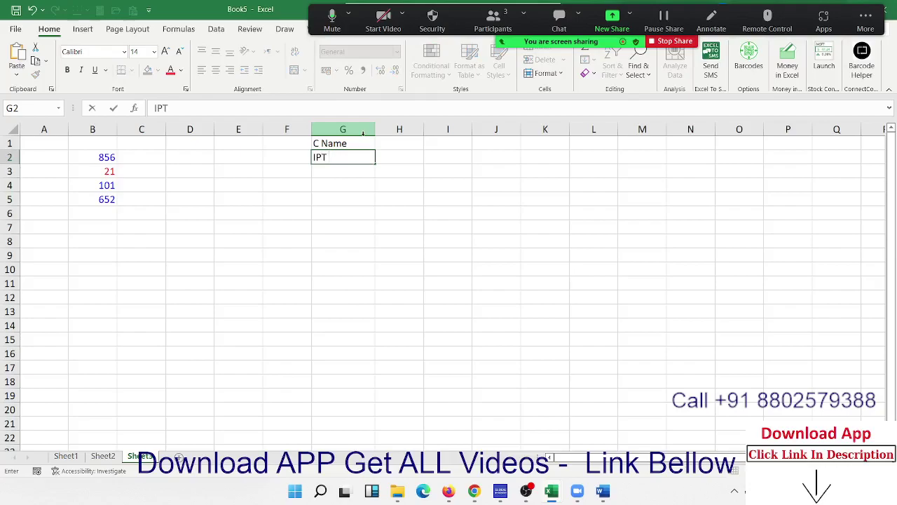
{"action": "key", "text": "BackSpace"}
{"action": "key", "text": "BackSpace"}
{"action": "key", "text": "BackSpace"}
{"action": "type", "text": "\"M"}
{"action": "type", "text": "/SA"}
{"action": "key", "text": "BackSpace"}
{"action": "key", "text": "BackSpace"}
{"action": "key", "text": "BackSpace"}
{"action": "key", "text": "BackSpace"}
{"action": "key", "text": "BackSpace"}
{"action": "type", "text": "M/"}
{"action": "type", "text": "S IP"}
{"action": "type", "text": "T"}
{"action": "key", "text": "Return"}
{"action": "key", "text": "Up"}
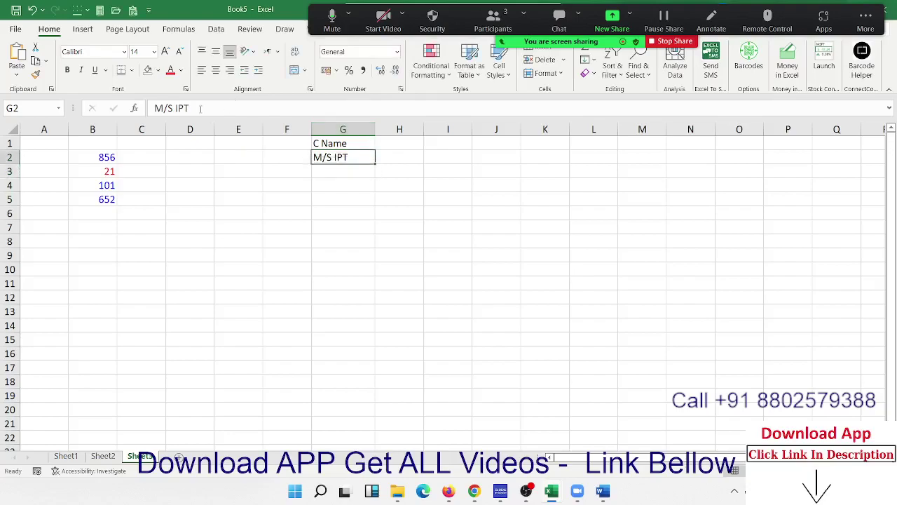
{"action": "left_click_drag", "start_coordinate": [173, 108], "coordinate": [155, 108]}
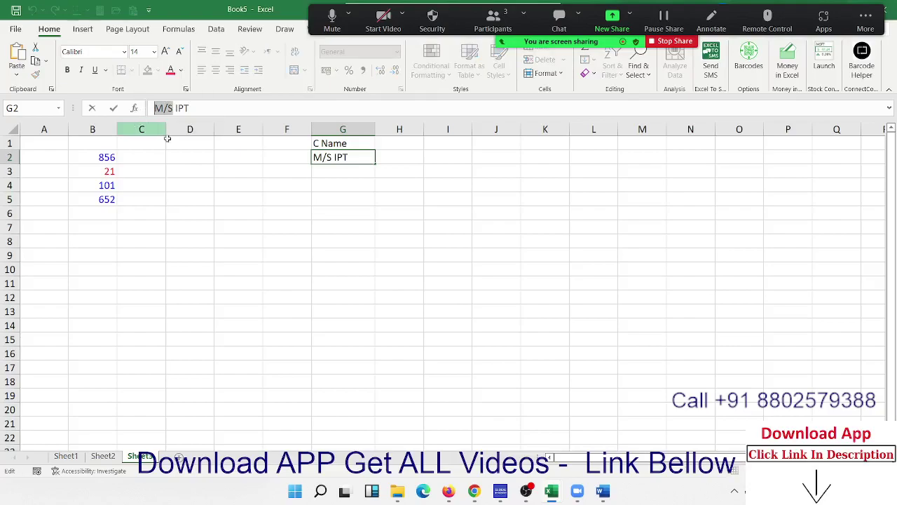
{"action": "left_click", "coordinate": [321, 157]}
{"action": "left_click", "coordinate": [342, 129]}
Step: Apply the custom number format "M/S "@ to column G
{"action": "right_click", "coordinate": [342, 131]}
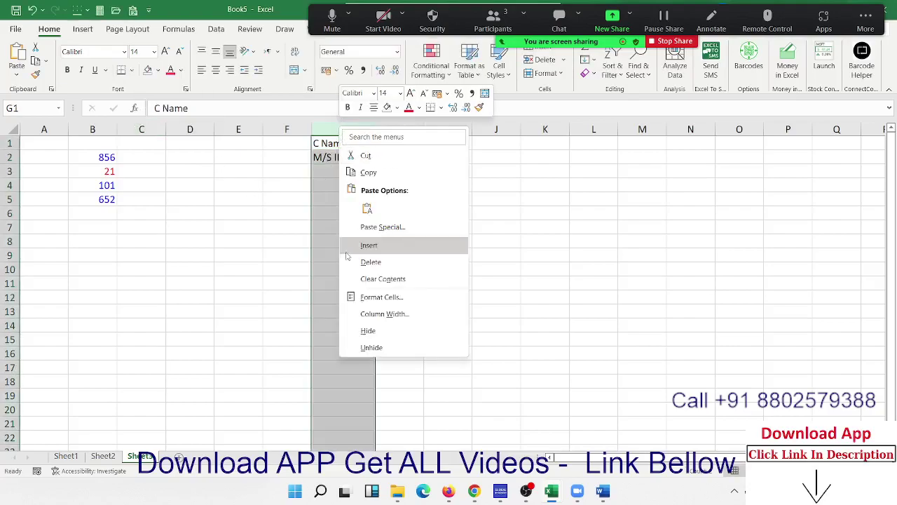
{"action": "left_click", "coordinate": [367, 295]}
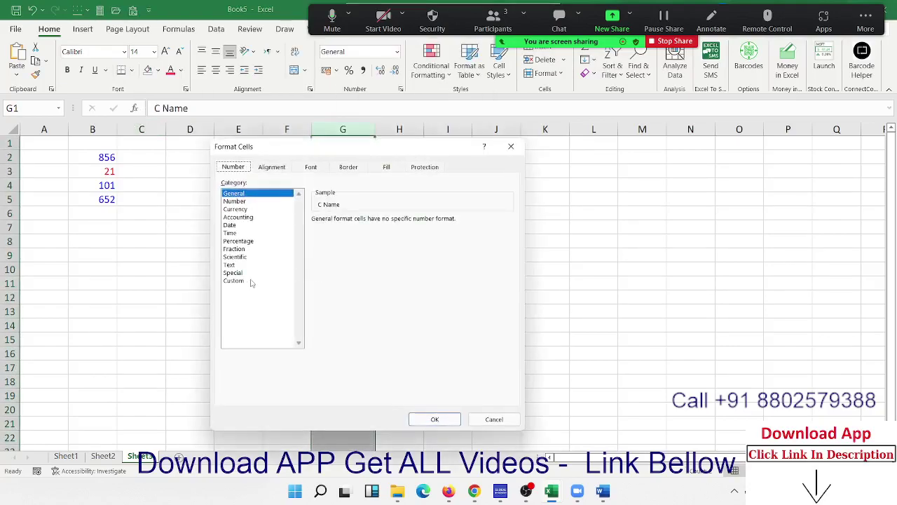
{"action": "left_click", "coordinate": [241, 281]}
{"action": "double_click", "coordinate": [344, 230]}
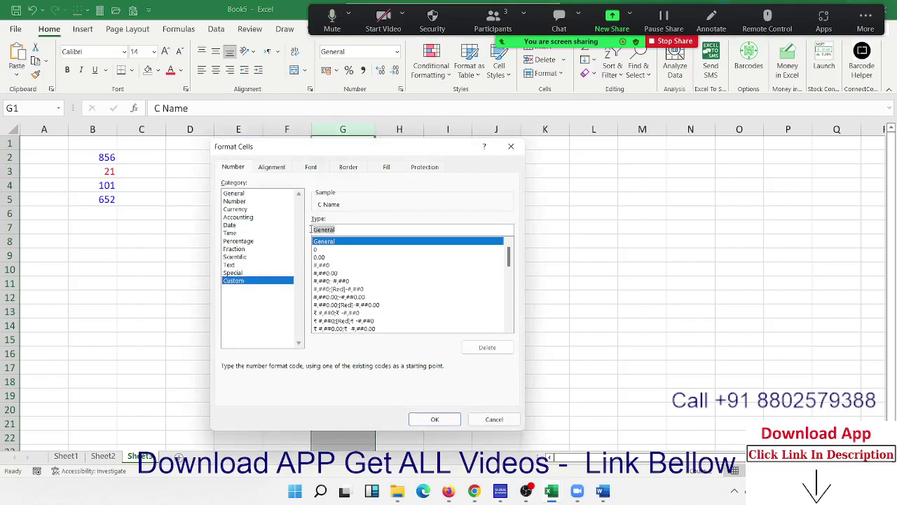
{"action": "type", "text": "M/S"}
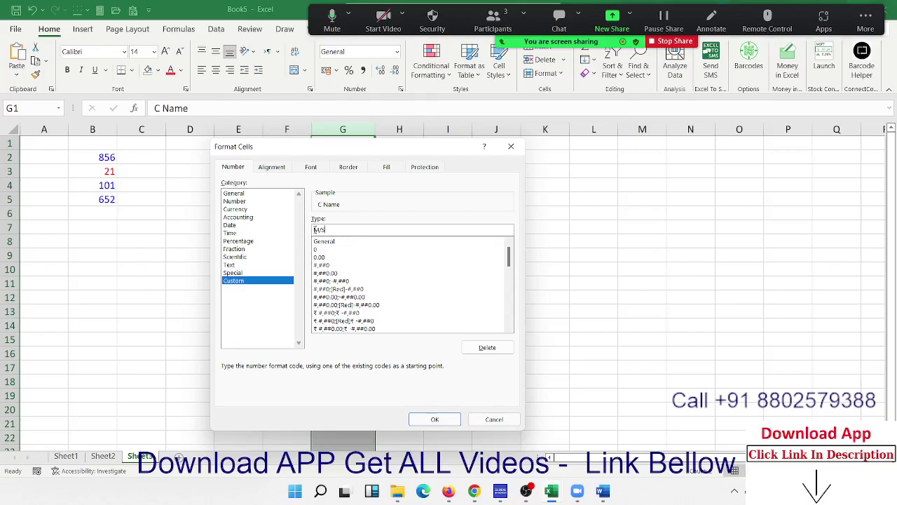
{"action": "key", "text": "BackSpace"}
{"action": "key", "text": "BackSpace"}
{"action": "key", "text": "Home"}
{"action": "type", "text": "\""}
{"action": "mouse_move", "coordinate": [314, 149]}
{"action": "left_mouse_down"}
{"action": "mouse_move", "coordinate": [462, 127]}
{"action": "mouse_move", "coordinate": [495, 144]}
{"action": "left_mouse_up"}
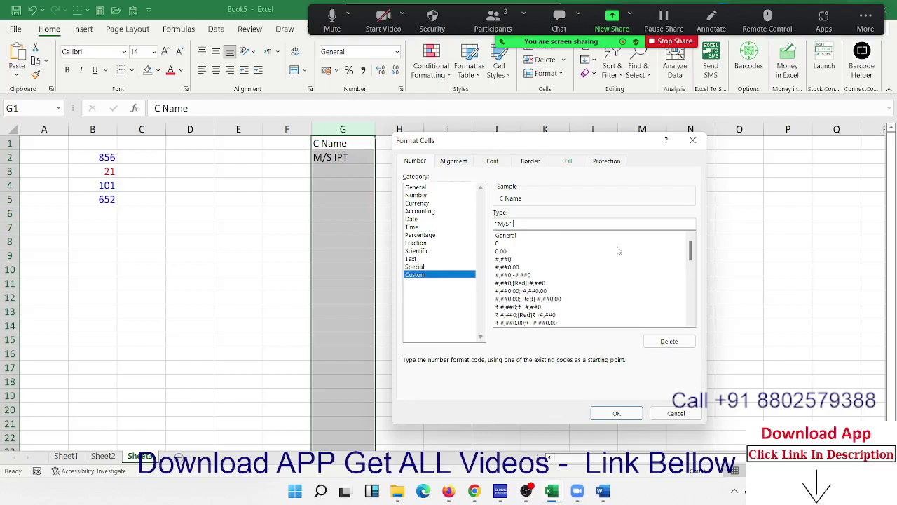
{"action": "type", "text": "@"}
{"action": "left_click", "coordinate": [616, 414]}
Step: Restore plain formatting on the C Name header and remove the duplicated M/S from G2
{"action": "left_click", "coordinate": [449, 166]}
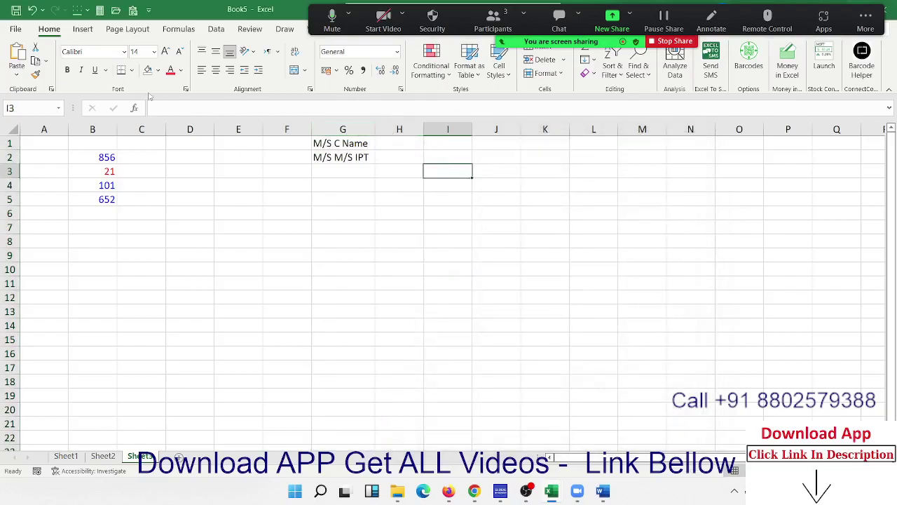
{"action": "left_click", "coordinate": [35, 75]}
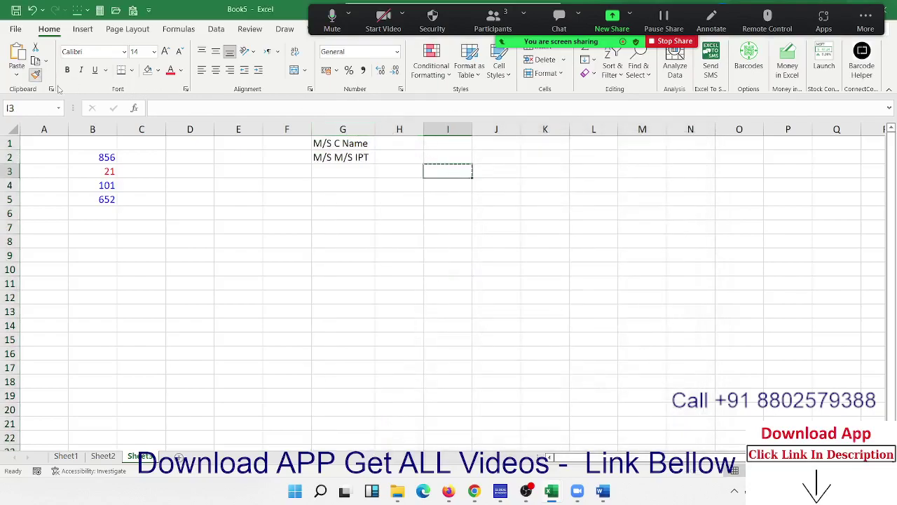
{"action": "left_click", "coordinate": [356, 141]}
{"action": "left_click", "coordinate": [335, 157]}
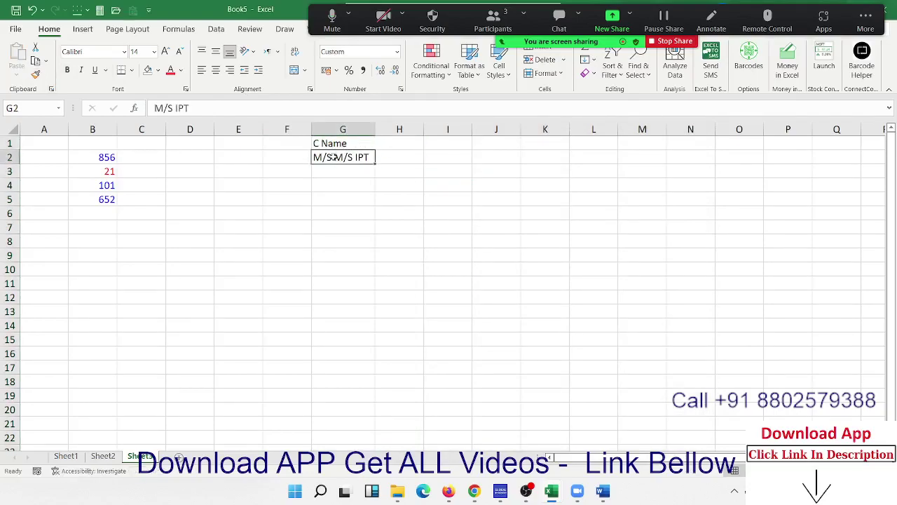
{"action": "left_click", "coordinate": [172, 108]}
{"action": "left_click_drag", "start_coordinate": [173, 108], "coordinate": [154, 108]}
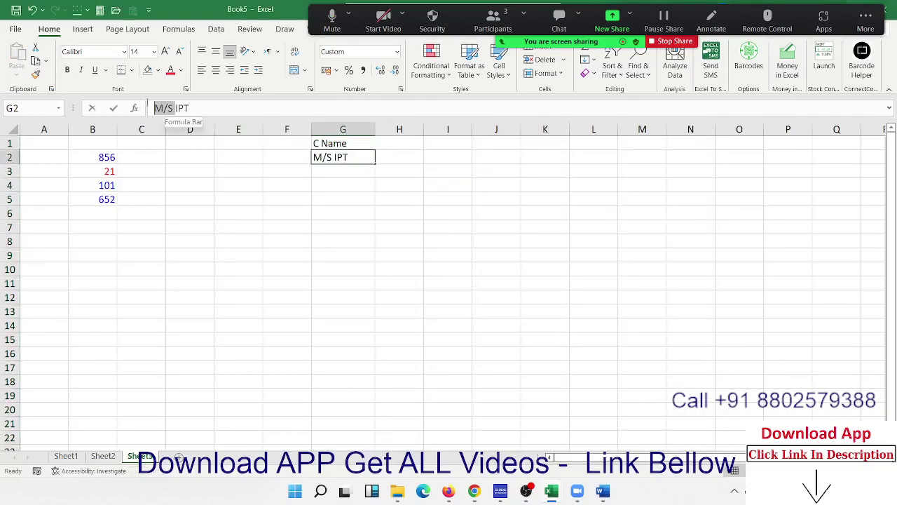
{"action": "key", "text": "BackSpace"}
{"action": "key", "text": "Return"}
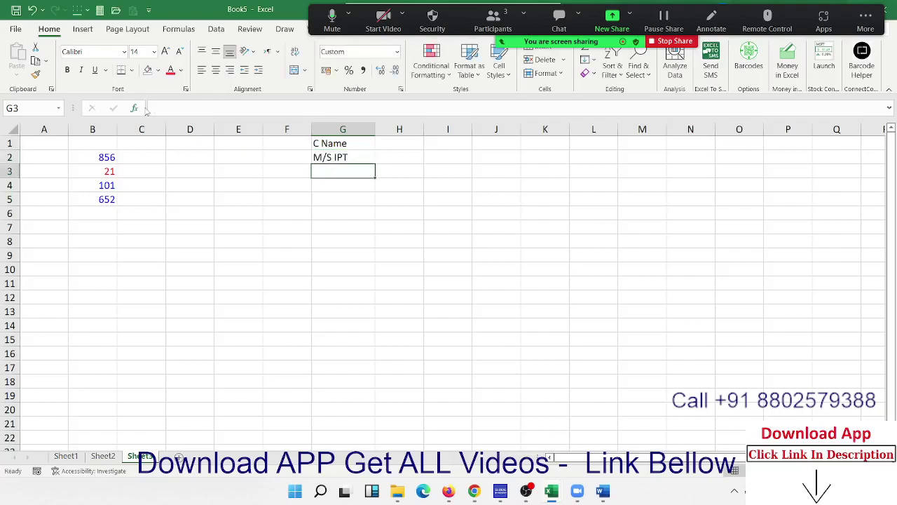
Step: Enter the company names Excel, Jio and Airtel in G3:G5
{"action": "type", "text": "Excel"}
{"action": "key", "text": "Return"}
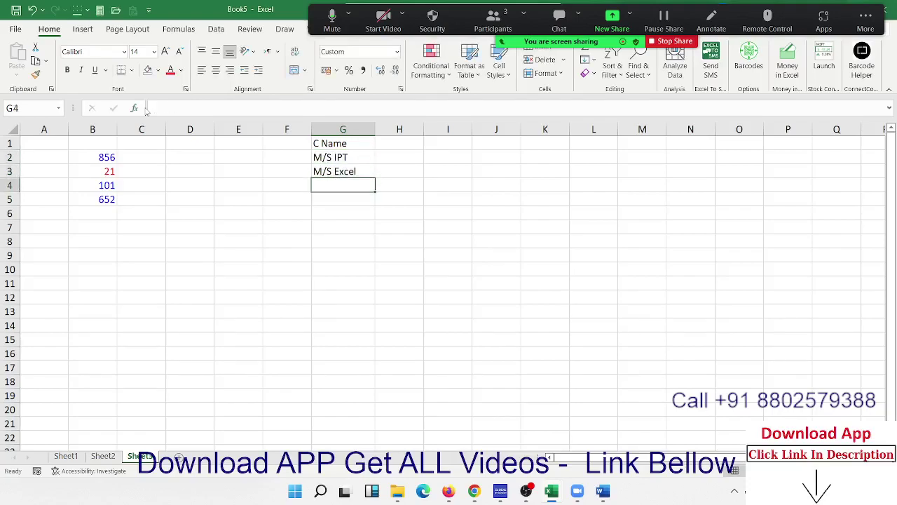
{"action": "type", "text": "Jio"}
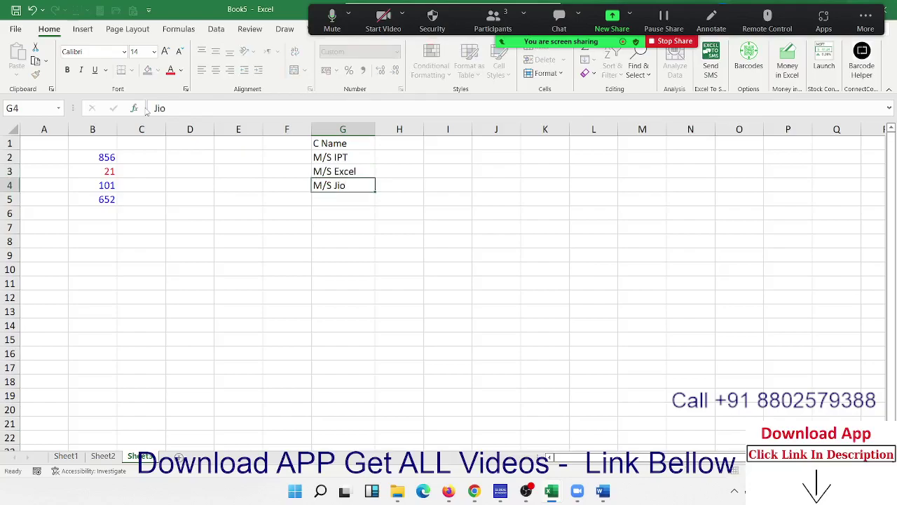
{"action": "key", "text": "Return"}
{"action": "type", "text": "Air"}
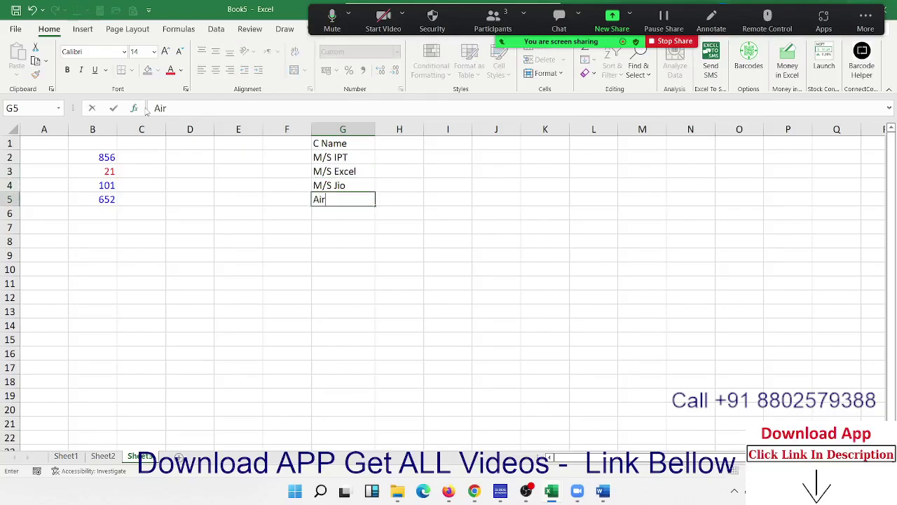
{"action": "type", "text": "te;"}
{"action": "type", "text": "l"}
{"action": "key", "text": "Return"}
{"action": "key", "text": "Up"}
{"action": "key", "text": "Up"}
{"action": "key", "text": "Up"}
{"action": "key", "text": "Up"}
{"action": "key", "text": "Up"}
Step: Head H1 'Address' and select the address cells H2:H5
{"action": "key", "text": "Right"}
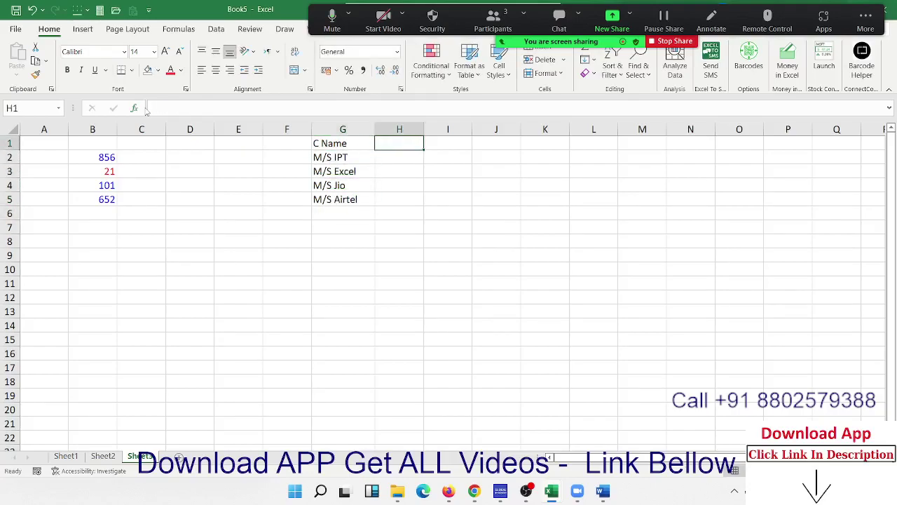
{"action": "type", "text": "Address"}
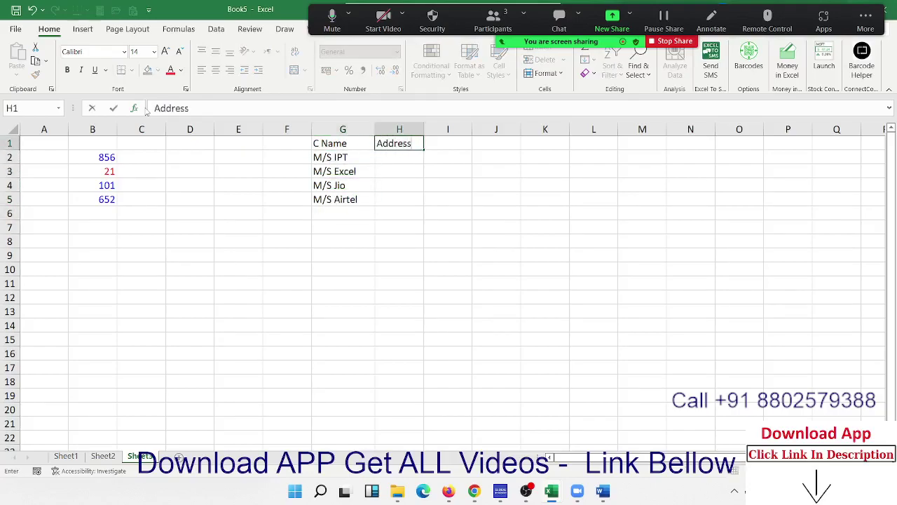
{"action": "key", "text": "Return"}
{"action": "key", "text": "shift+Down"}
{"action": "key", "text": "shift+Down"}
{"action": "key", "text": "shift+Down"}
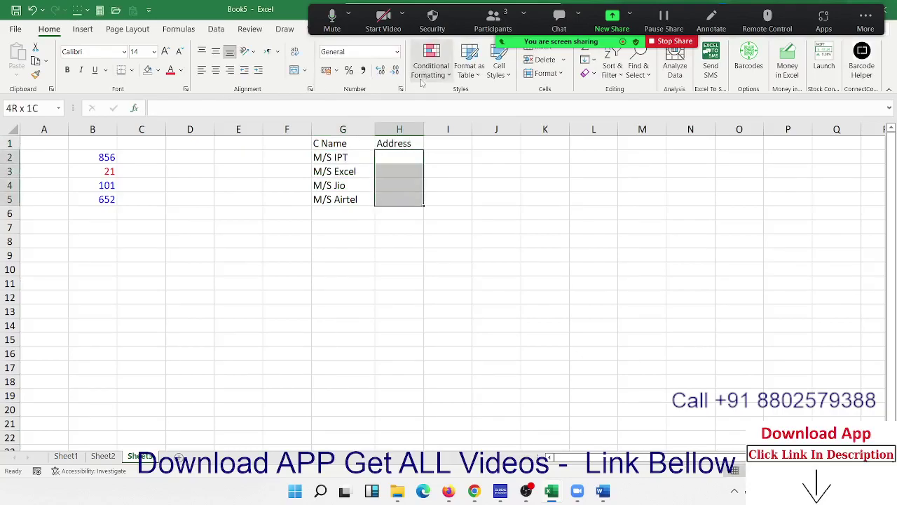
Step: Give H2:H5 the custom format @ "Delhi 110062" to append the city and PIN
{"action": "left_click", "coordinate": [401, 90]}
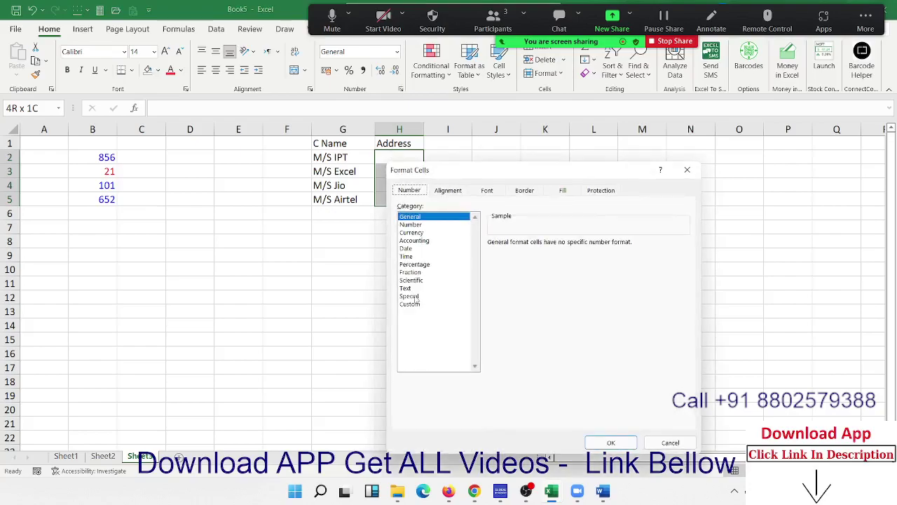
{"action": "left_click", "coordinate": [415, 304]}
{"action": "left_click", "coordinate": [500, 253]}
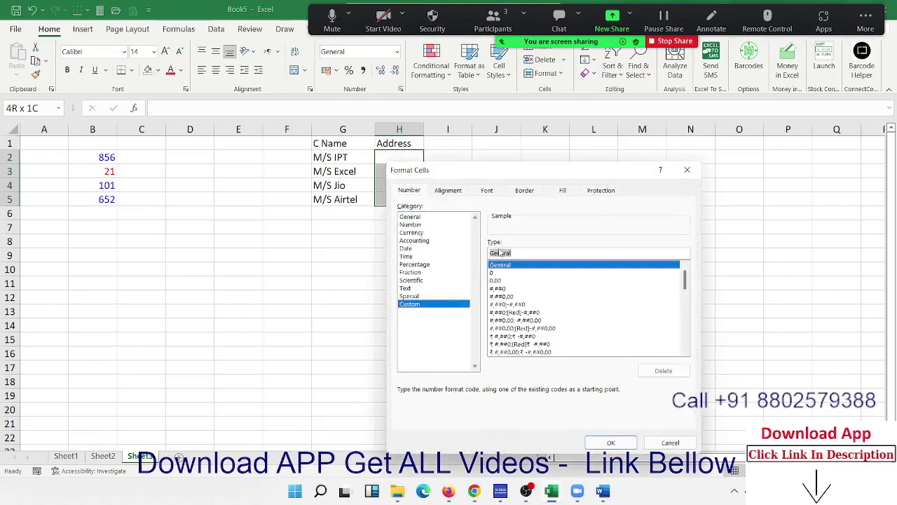
{"action": "type", "text": "@"}
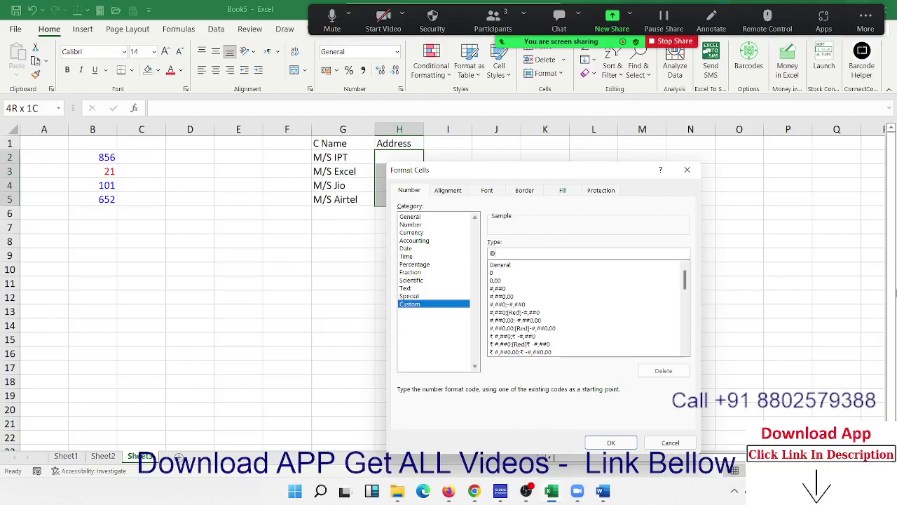
{"action": "type", "text": " *"}
{"action": "type", "text": "De"}
{"action": "type", "text": "lhi 1100"}
{"action": "type", "text": "62"}
{"action": "key", "text": "Return"}
Step: Enter the addresses F101, H277 and N77 in H2:H4
{"action": "left_click", "coordinate": [399, 143]}
{"action": "left_click", "coordinate": [399, 157]}
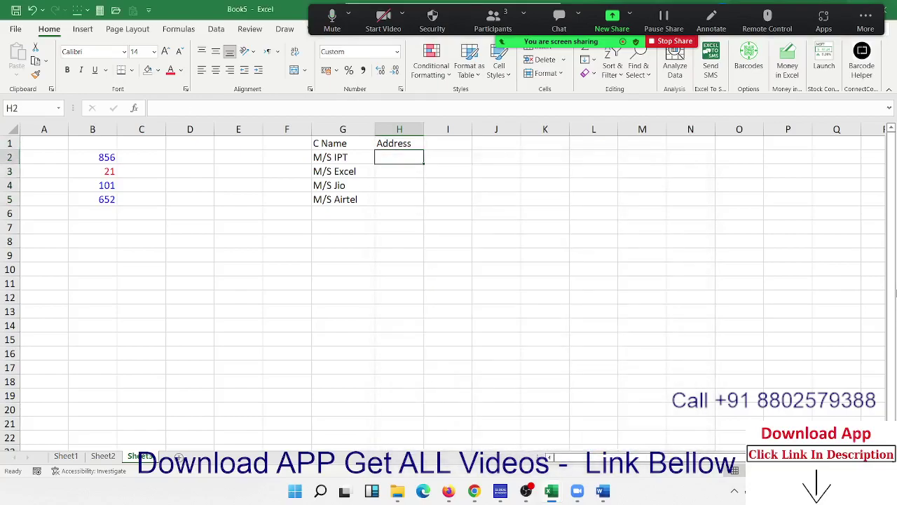
{"action": "type", "text": "F101"}
{"action": "key", "text": "Return"}
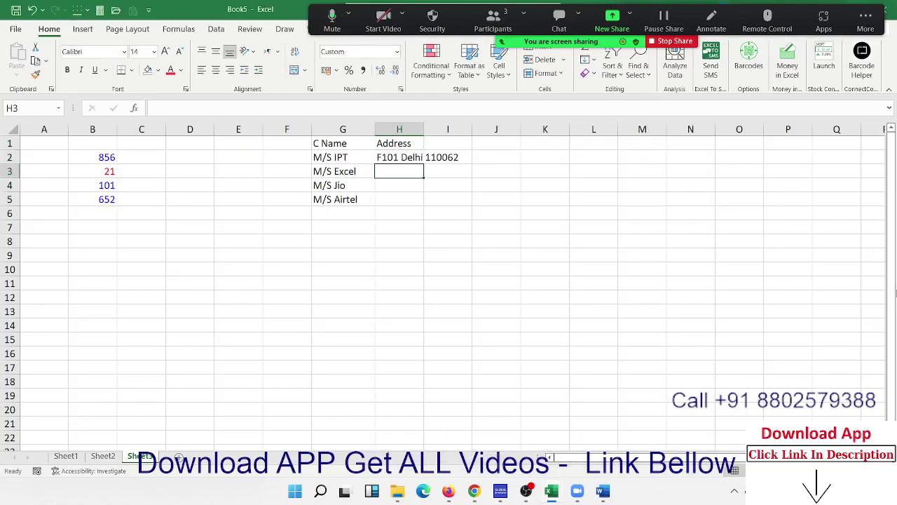
{"action": "type", "text": "H"}
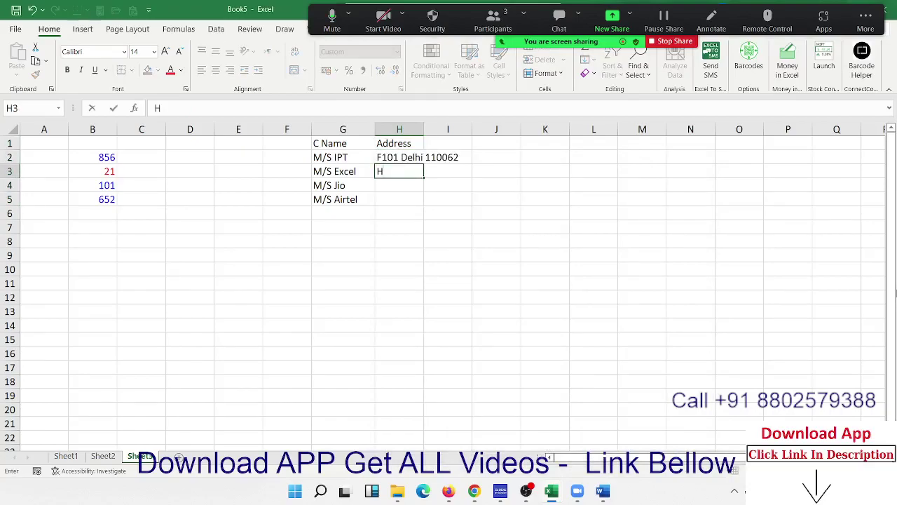
{"action": "type", "text": "277"}
{"action": "key", "text": "Return"}
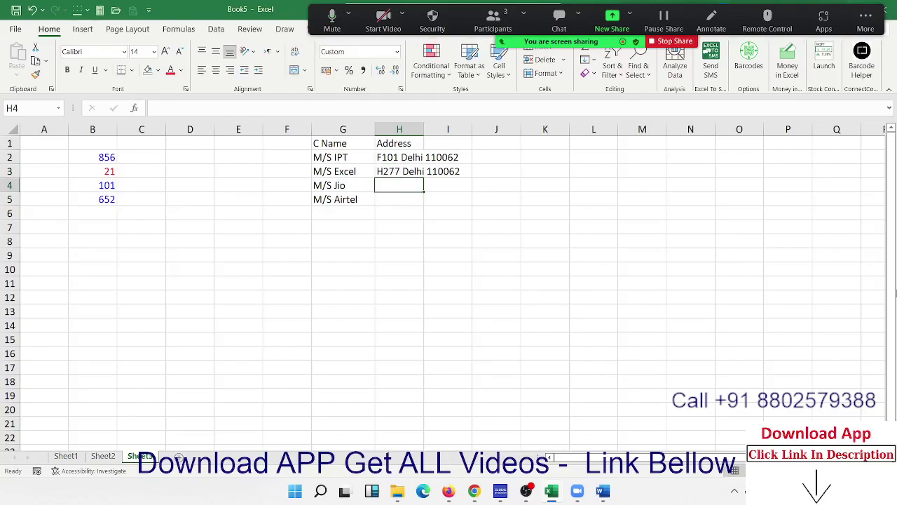
{"action": "type", "text": "N77"}
{"action": "key", "text": "Return"}
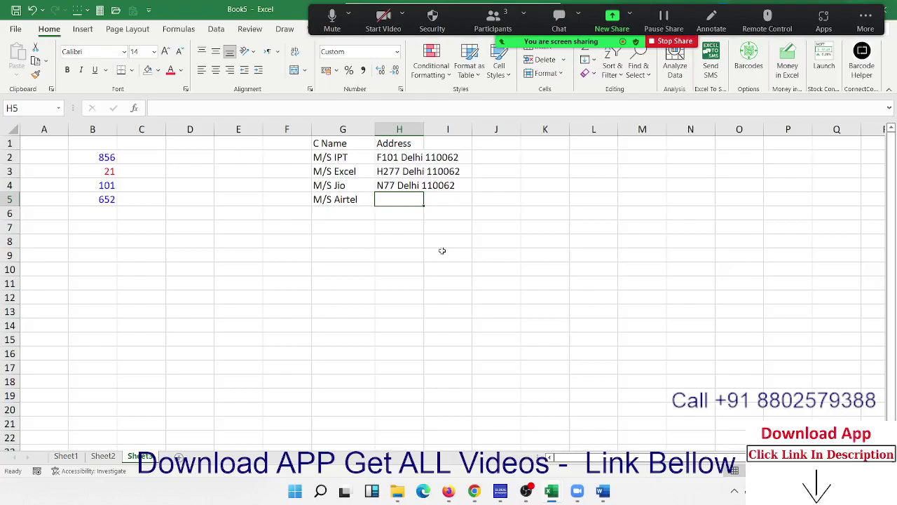
Step: Inspect H2's Delhi 110062 format code and close the dialog without changes
{"action": "left_click", "coordinate": [384, 145]}
{"action": "left_click", "coordinate": [396, 160]}
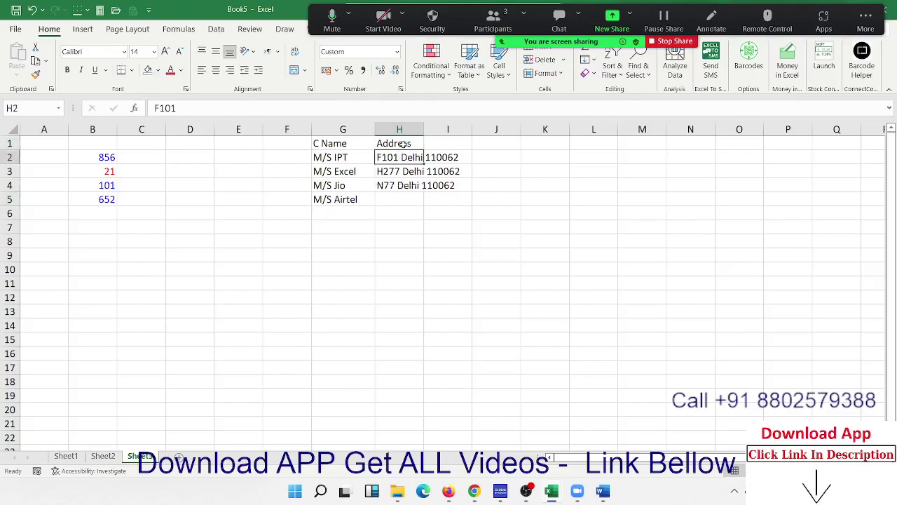
{"action": "left_click", "coordinate": [401, 89]}
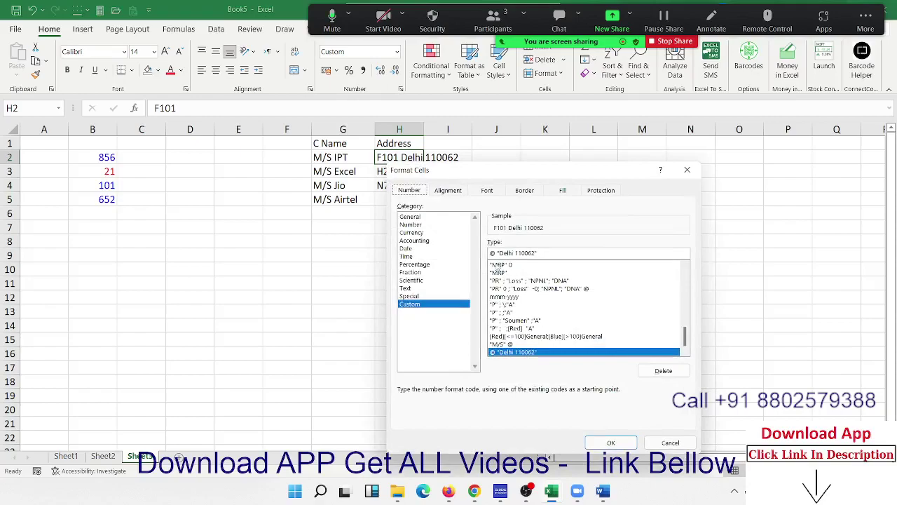
{"action": "left_click", "coordinate": [491, 253]}
{"action": "left_click_drag", "start_coordinate": [498, 253], "coordinate": [572, 254]}
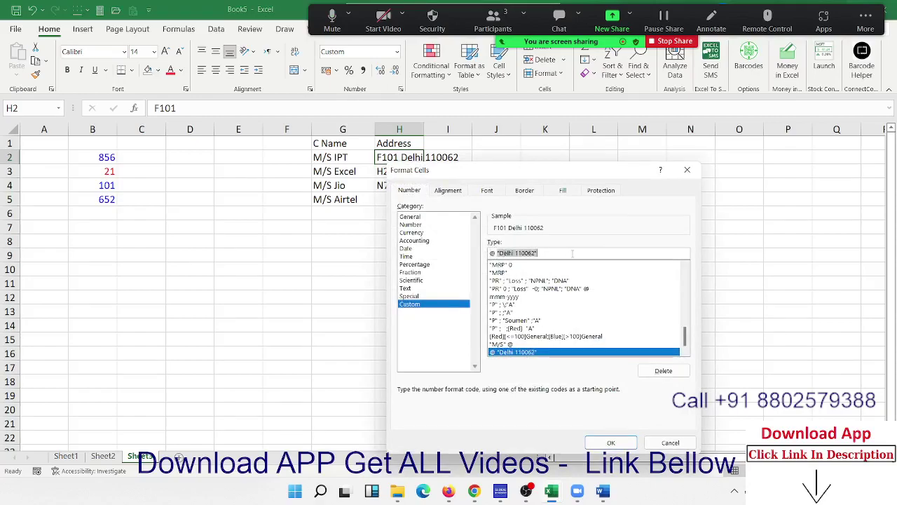
{"action": "left_click_drag", "start_coordinate": [504, 174], "coordinate": [575, 145]}
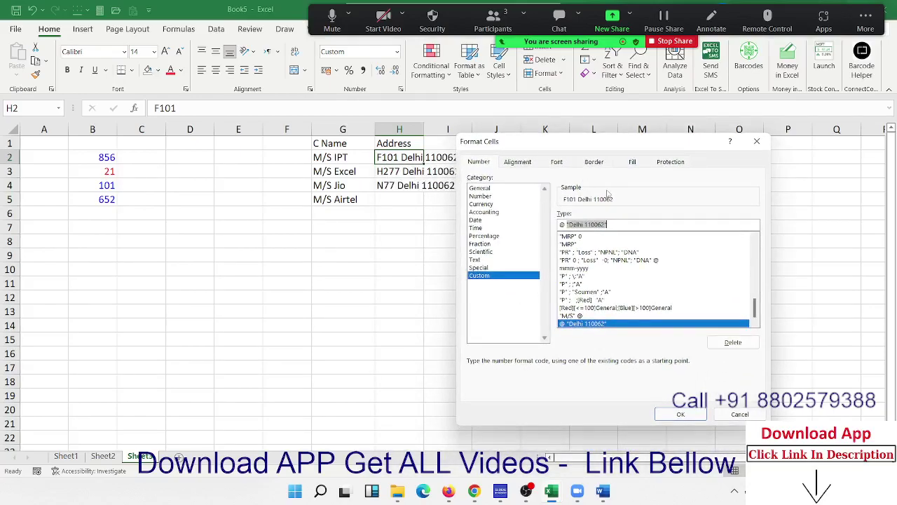
{"action": "left_click", "coordinate": [758, 143]}
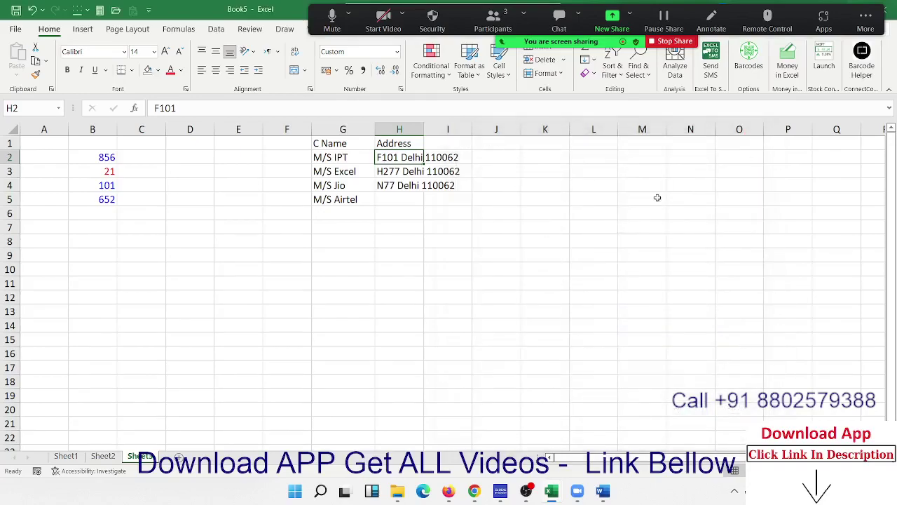
Step: AutoFit column H so addresses like F101 Delhi 110062 fit, briefly checking Sheet2
{"action": "double_click", "coordinate": [423, 129]}
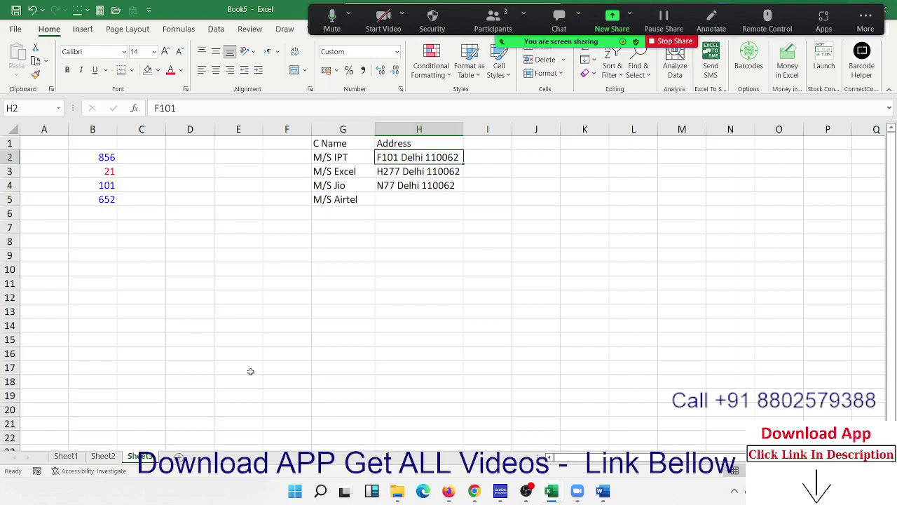
{"action": "left_click", "coordinate": [105, 456]}
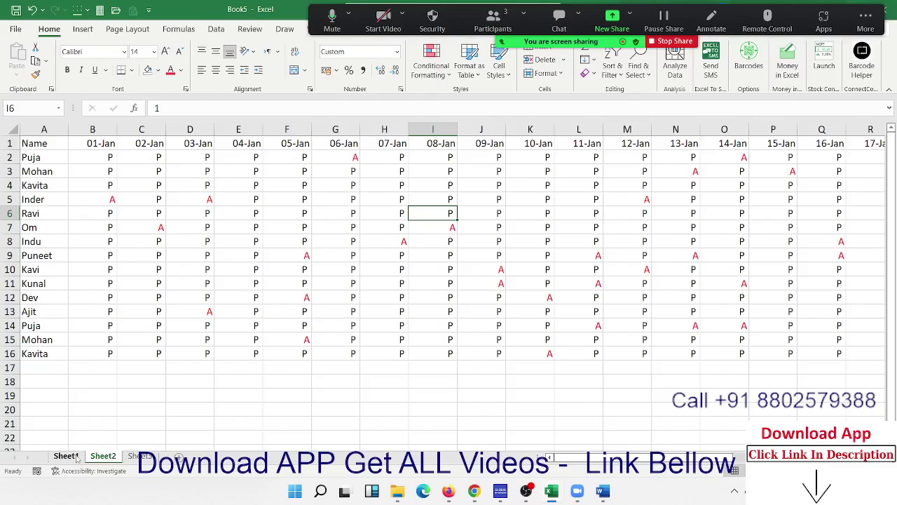
{"action": "left_click", "coordinate": [137, 456]}
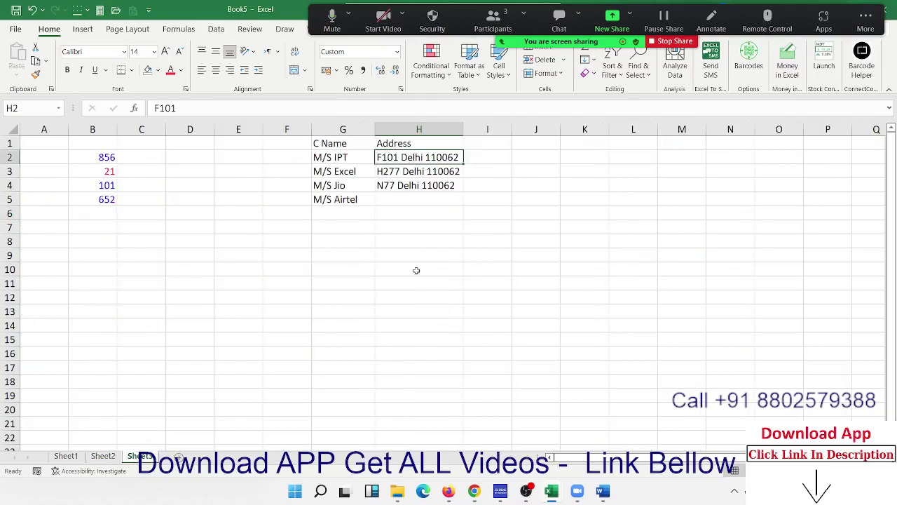
Step: Review the address cells in column H and select J1 for a new header
{"action": "left_click", "coordinate": [432, 186]}
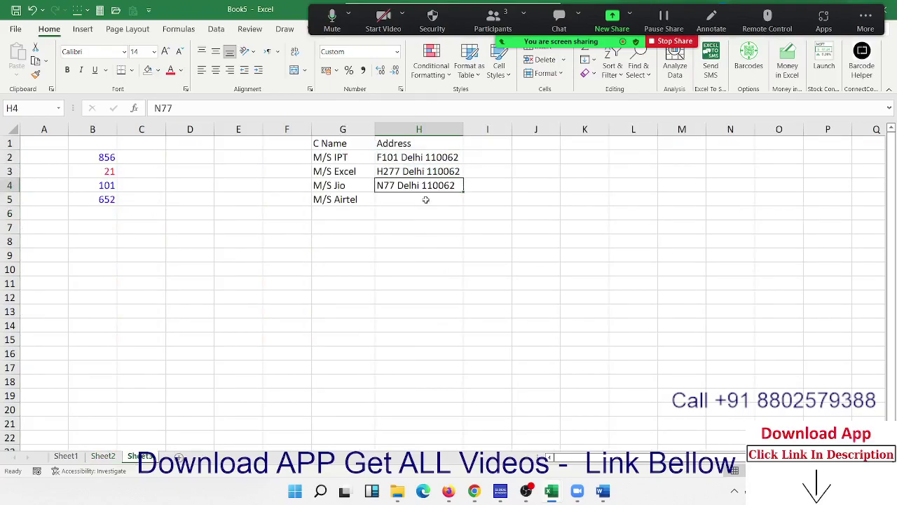
{"action": "left_click", "coordinate": [427, 201]}
{"action": "left_click", "coordinate": [427, 148]}
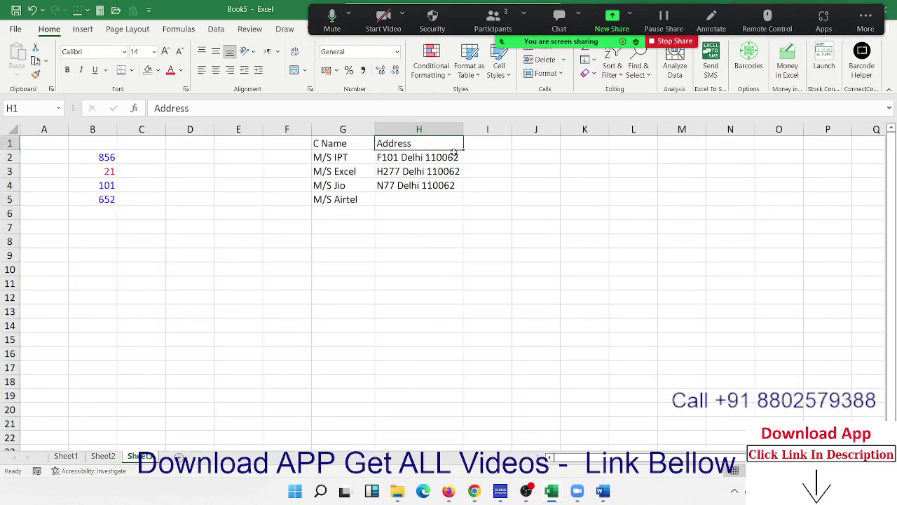
{"action": "left_click", "coordinate": [494, 209]}
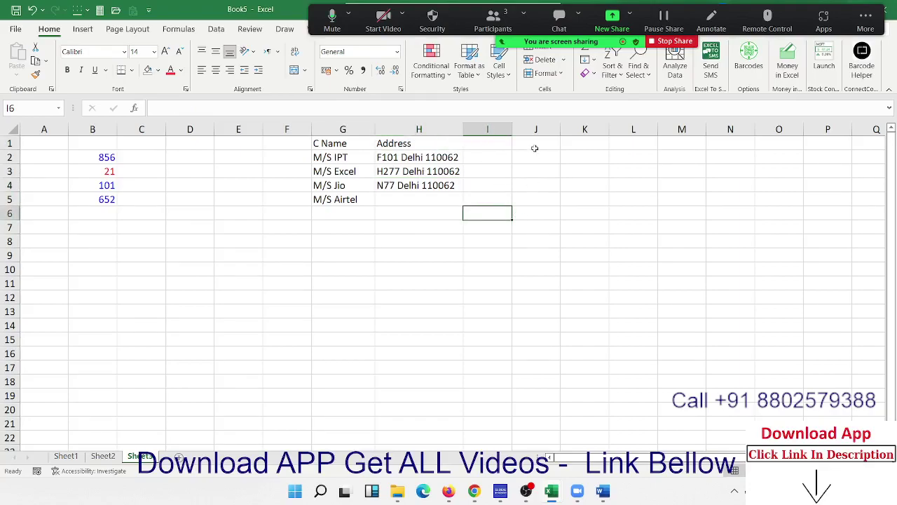
{"action": "left_click", "coordinate": [534, 149]}
{"action": "type", "text": "Pass"}
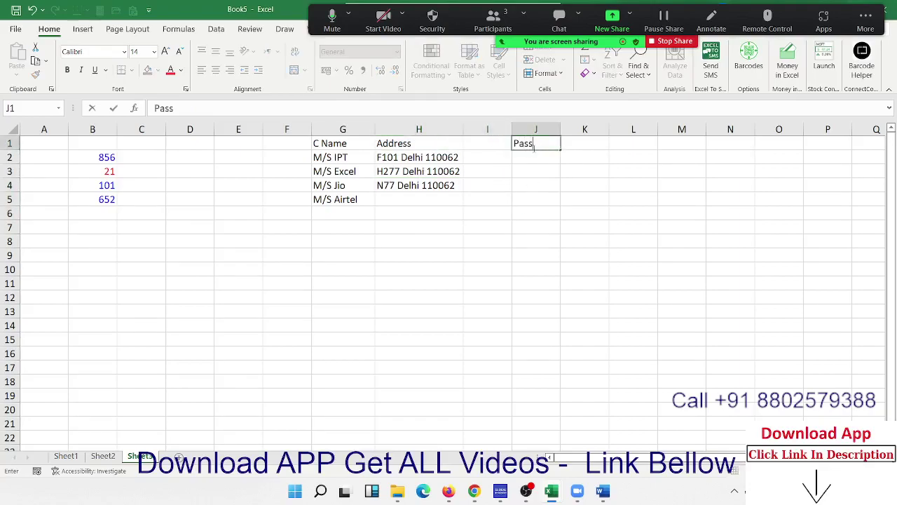
{"action": "key", "text": "Return"}
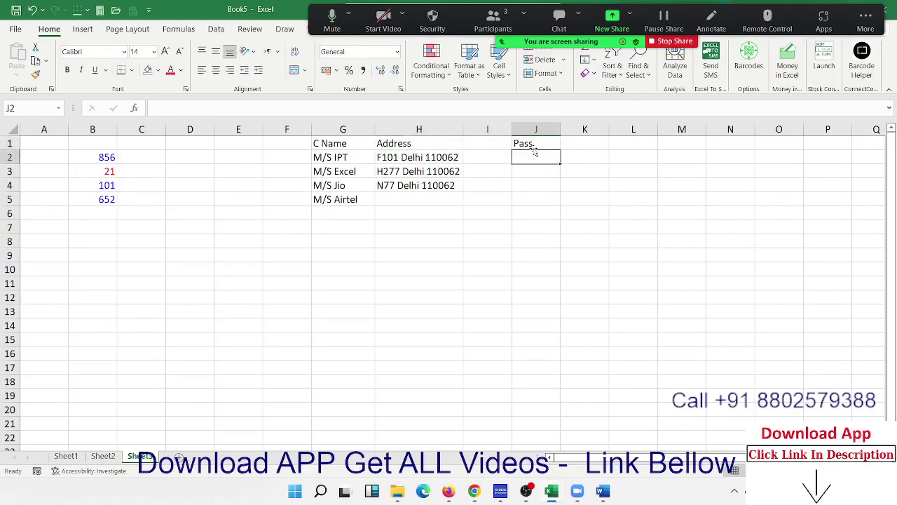
{"action": "type", "text": "123"}
{"action": "key", "text": "Return"}
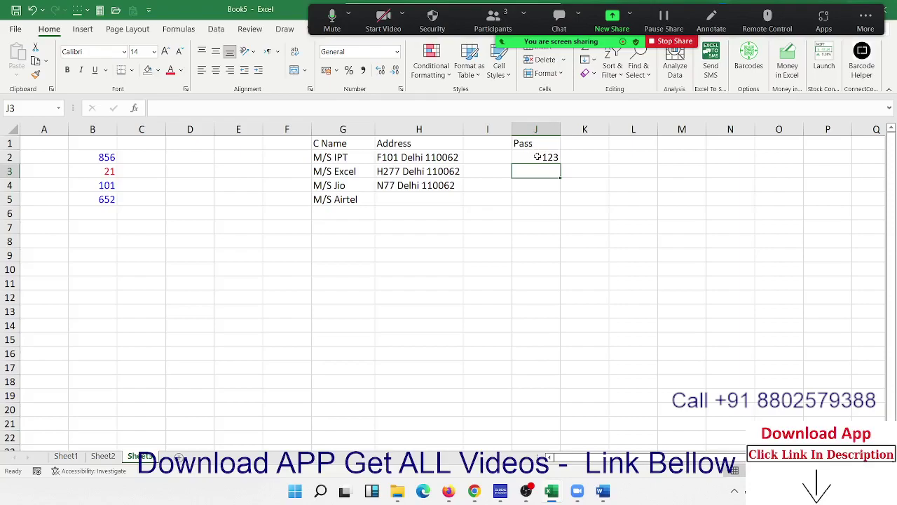
{"action": "left_click", "coordinate": [534, 155]}
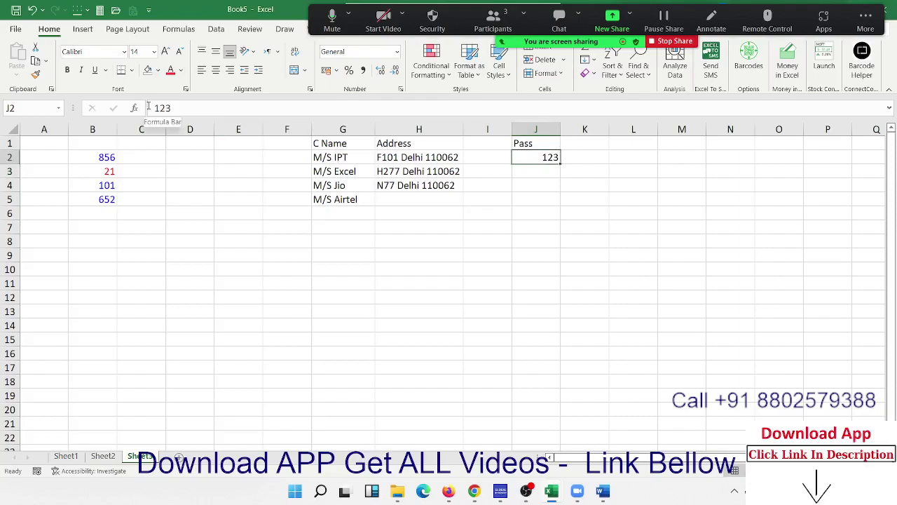
{"action": "left_click", "coordinate": [365, 240]}
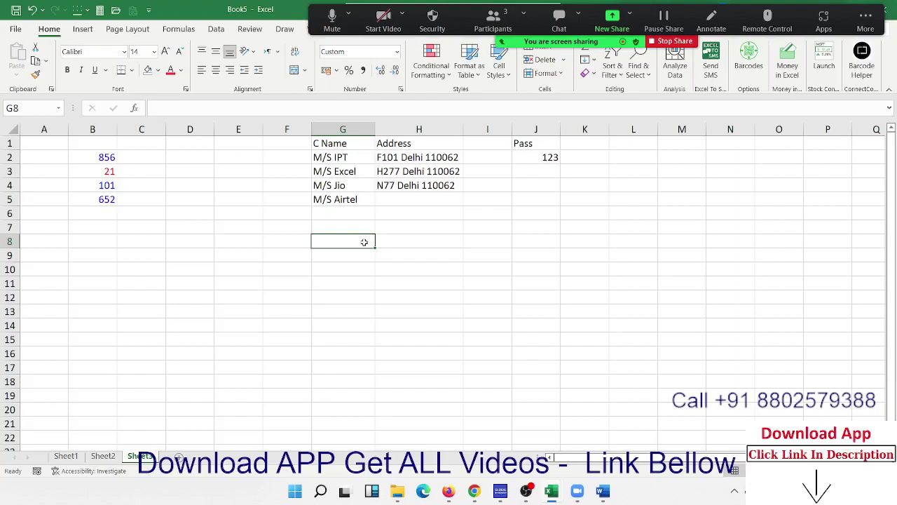
{"action": "left_click", "coordinate": [528, 157]}
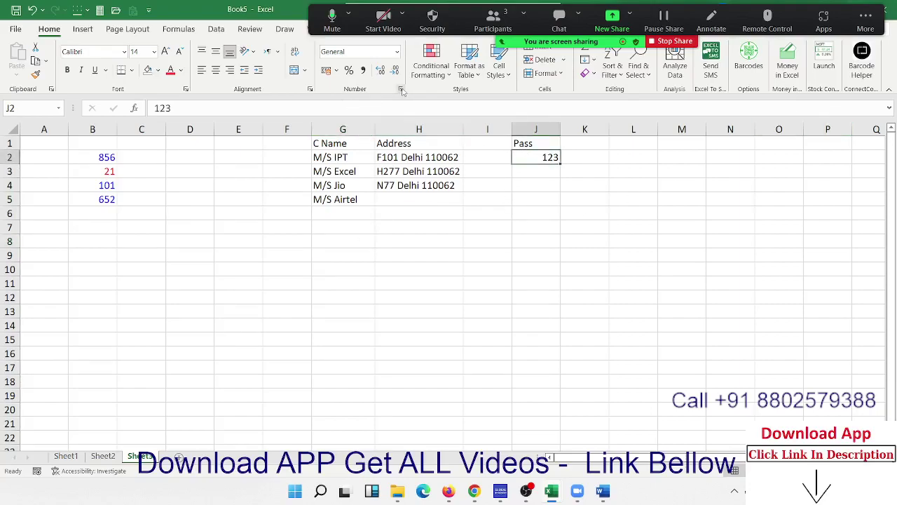
Step: Give J2 a custom asterisk-fill number format that masks its contents
{"action": "left_click", "coordinate": [402, 90]}
{"action": "left_click_drag", "start_coordinate": [518, 146], "coordinate": [225, 125]}
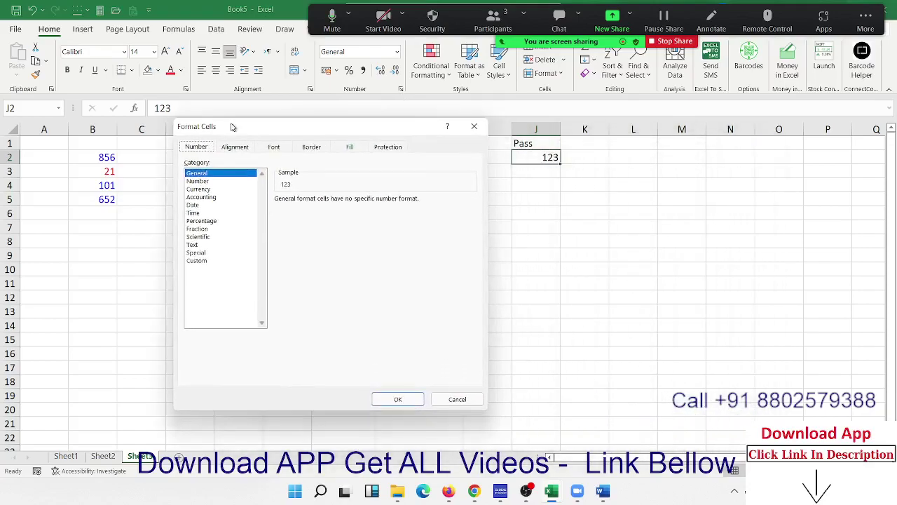
{"action": "left_click", "coordinate": [189, 259]}
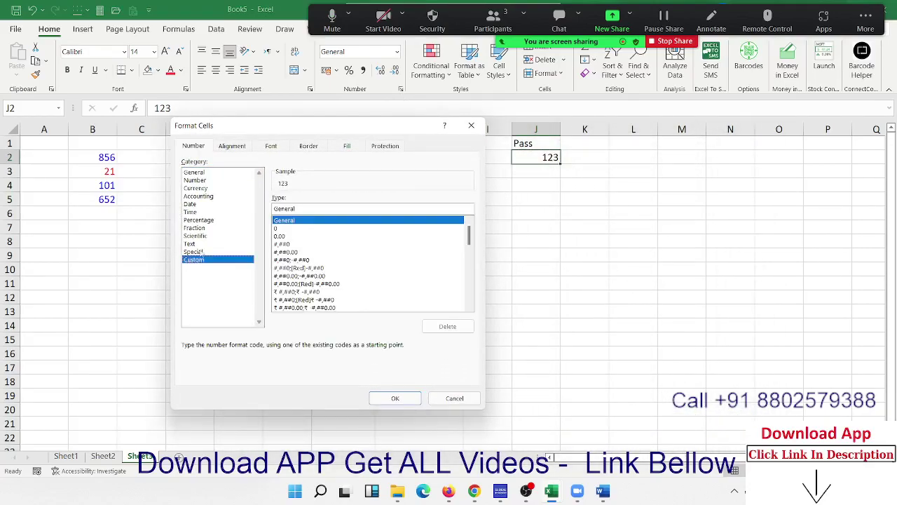
{"action": "double_click", "coordinate": [278, 208]}
{"action": "type", "text": "0"}
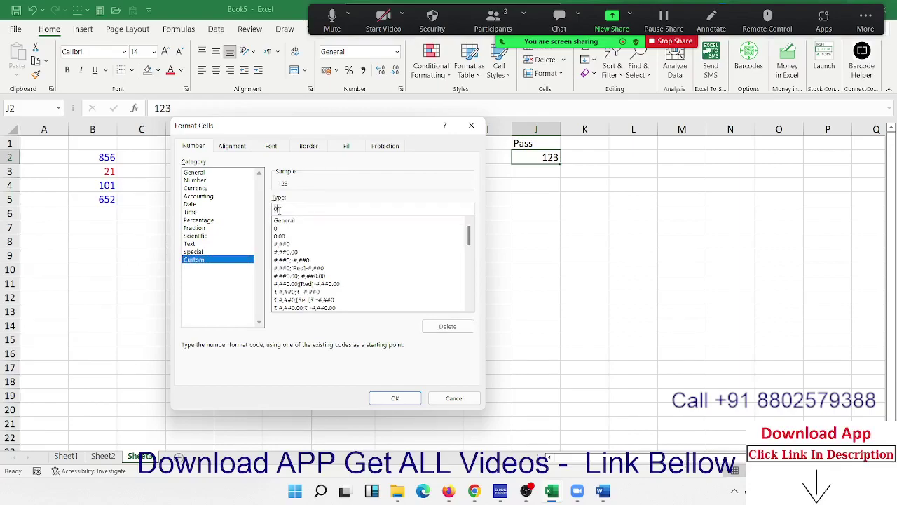
{"action": "key", "text": "BackSpace"}
{"action": "type", "text": "-"}
{"action": "key", "text": "Return"}
Step: Enter two test password values in J2 and confirm they display as asterisks
{"action": "type", "text": "32"}
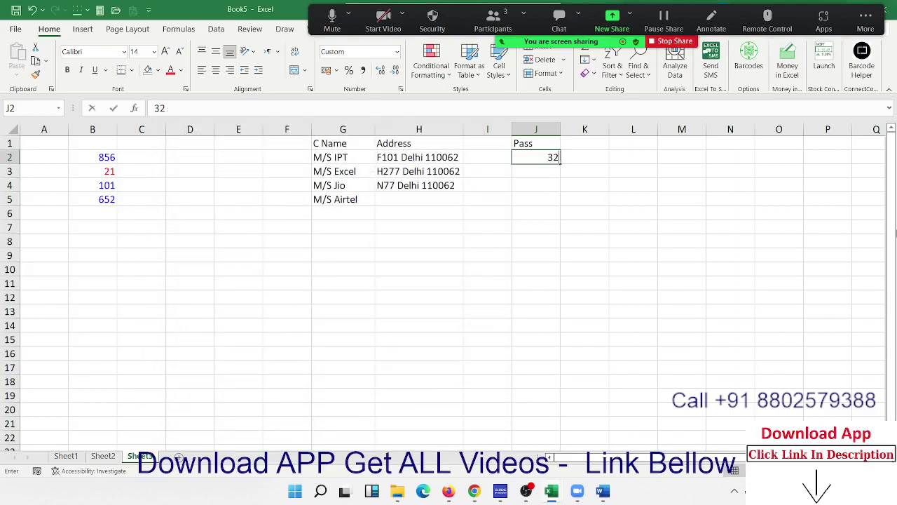
{"action": "type", "text": "465"}
{"action": "key", "text": "Return"}
{"action": "left_click", "coordinate": [536, 157]}
{"action": "type", "text": "1654632"}
{"action": "key", "text": "Return"}
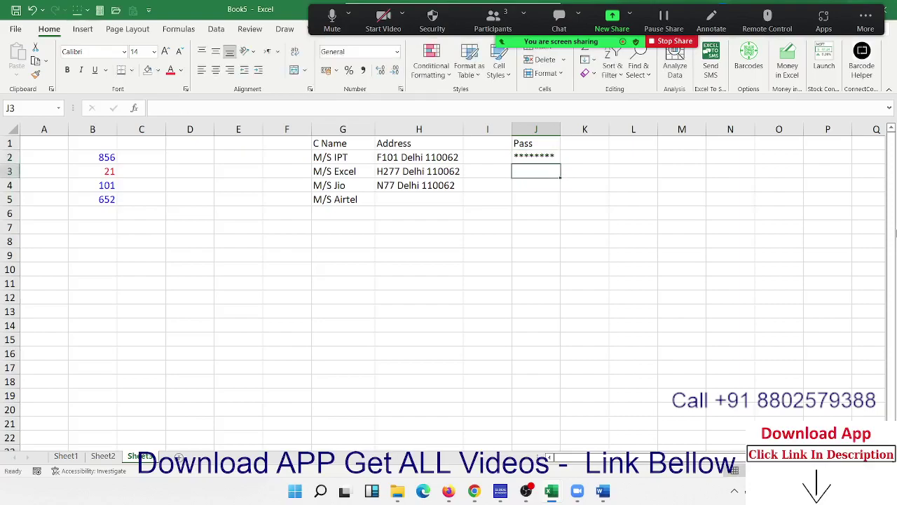
Step: Add an asterisk to J2's custom format code so its Pass value stays hidden
{"action": "left_click", "coordinate": [535, 157]}
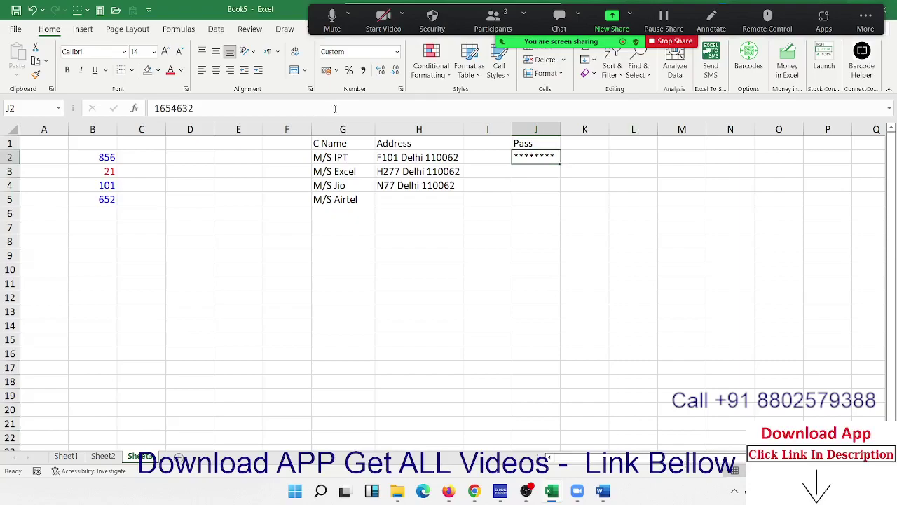
{"action": "left_click", "coordinate": [401, 89]}
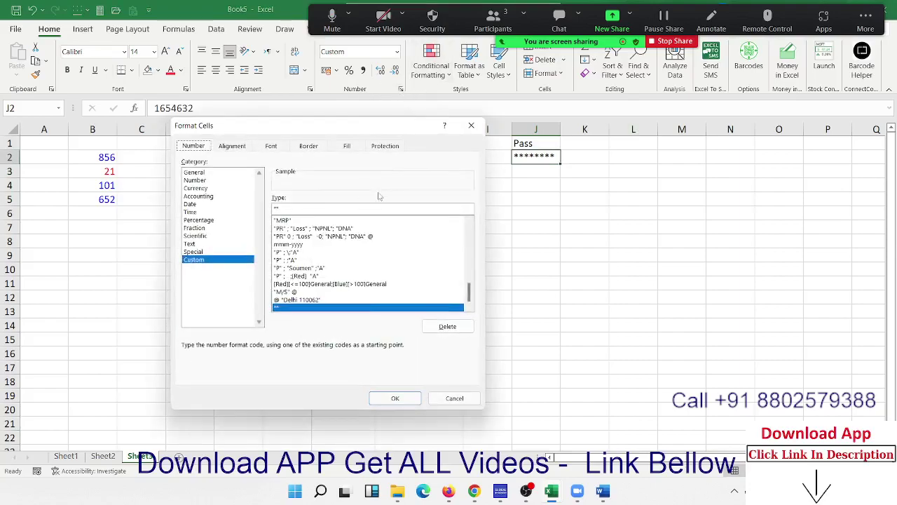
{"action": "left_click", "coordinate": [307, 208]}
{"action": "type", "text": "*"}
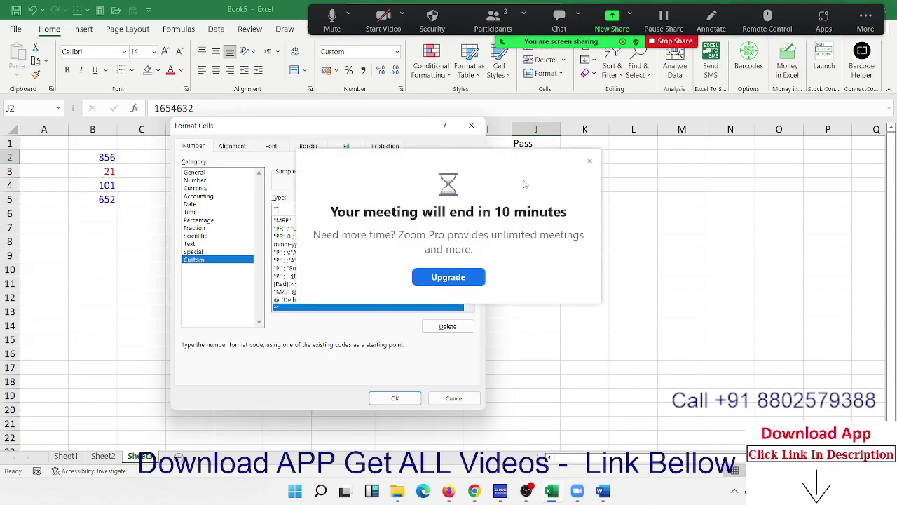
{"action": "left_click", "coordinate": [590, 161]}
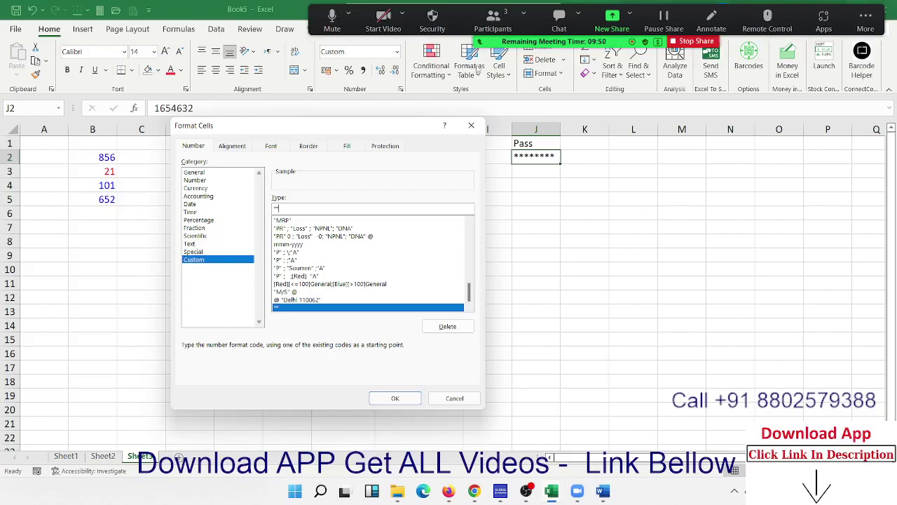
{"action": "key", "text": "Return"}
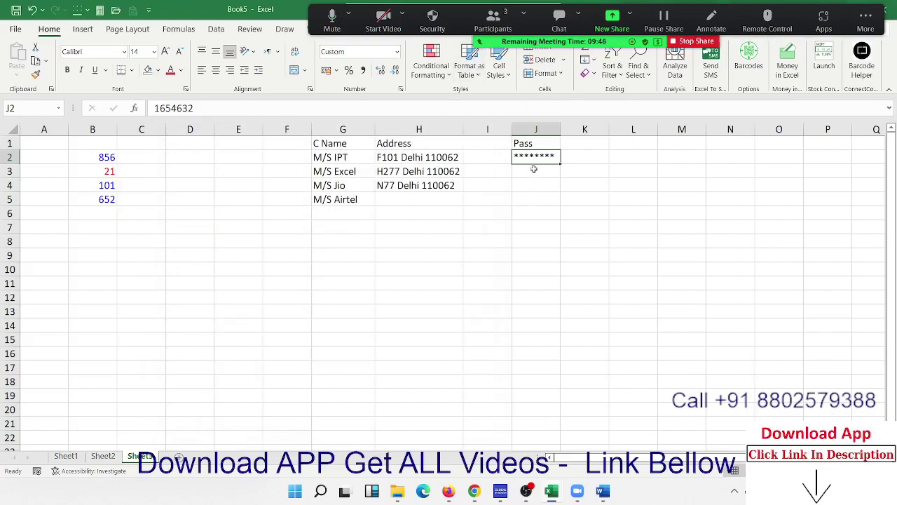
Step: Test the J2 mask with numeric, letters-only and mixed test passwords
{"action": "type", "text": "136465"}
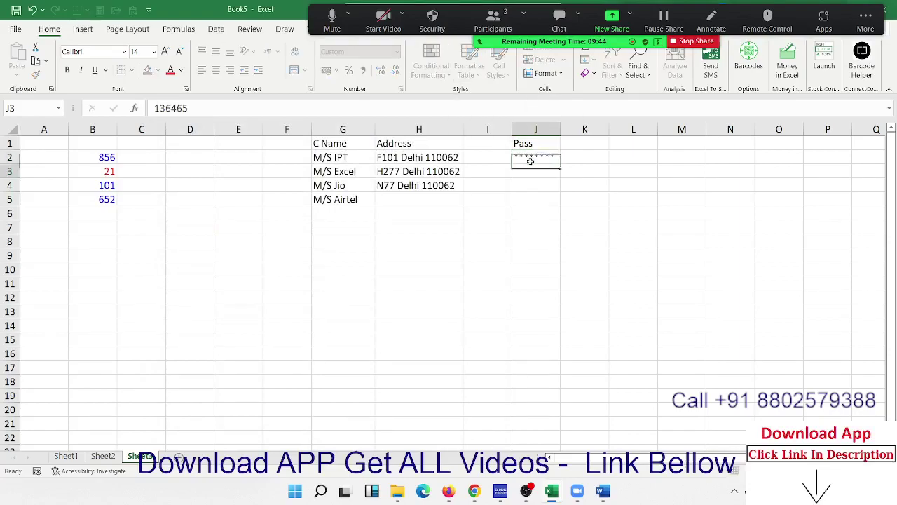
{"action": "key", "text": "Return"}
{"action": "left_click", "coordinate": [530, 161]}
{"action": "type", "text": "dasdas"}
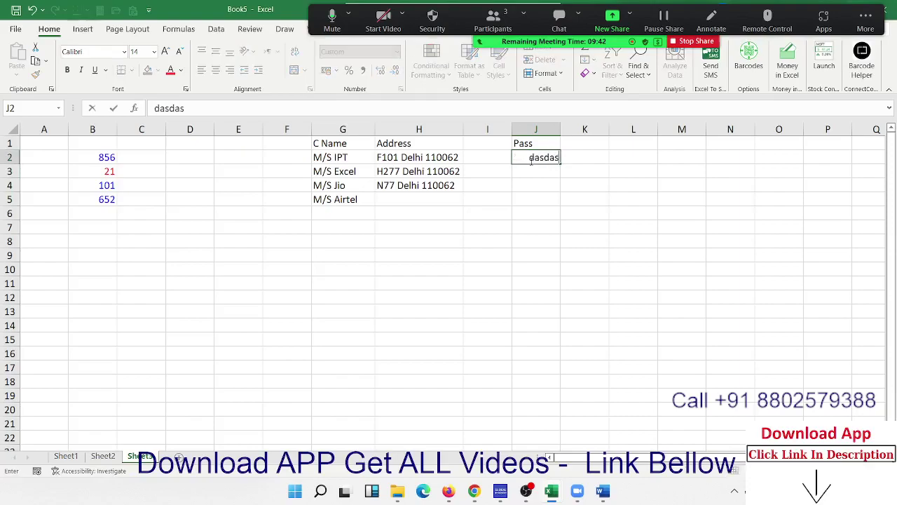
{"action": "key", "text": "Return"}
{"action": "left_click", "coordinate": [530, 160]}
{"action": "type", "text": "154"}
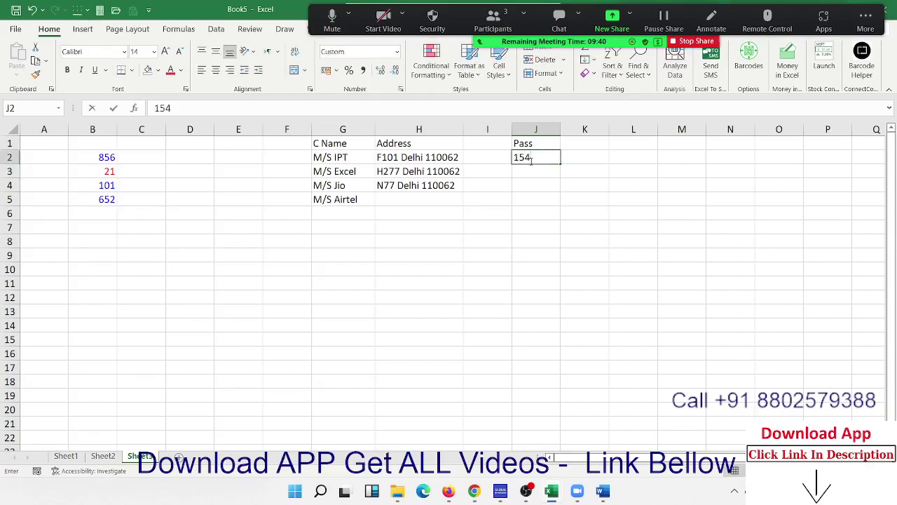
{"action": "type", "text": "asde"}
{"action": "key", "text": "Return"}
{"action": "left_click", "coordinate": [530, 160]}
{"action": "key", "text": "Return"}
Step: Test J2 with letters, a negative number and a final numeric password, all shown as asterisks
{"action": "left_click", "coordinate": [531, 160]}
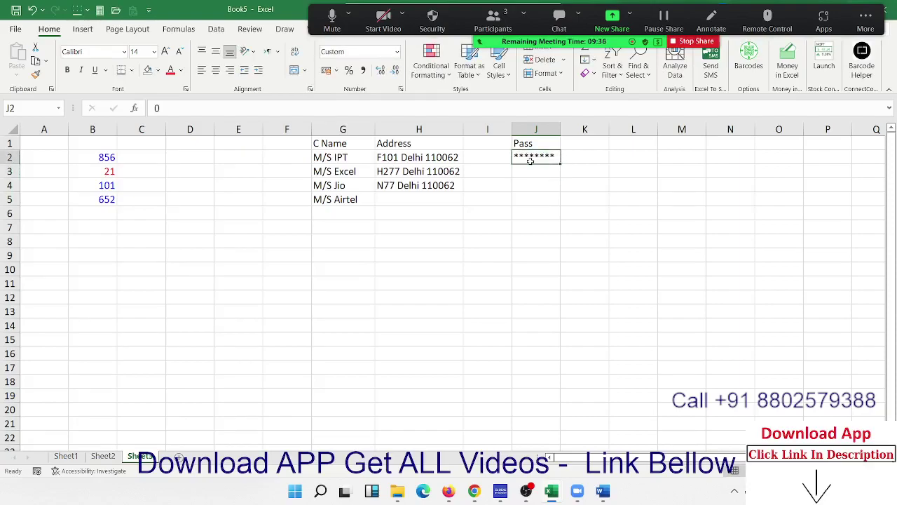
{"action": "type", "text": "asdsa"}
{"action": "key", "text": "Return"}
{"action": "left_click", "coordinate": [530, 160]}
{"action": "type", "text": "-1654"}
{"action": "key", "text": "Return"}
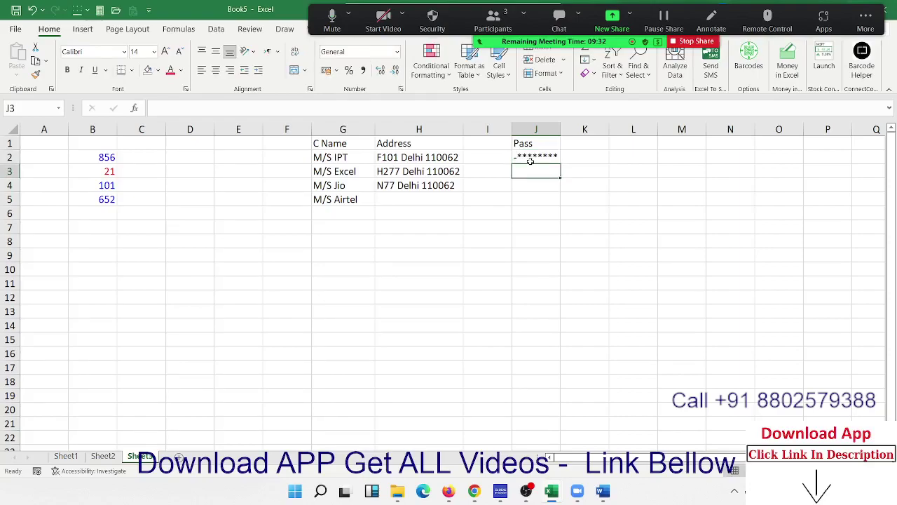
{"action": "left_click", "coordinate": [531, 160]}
{"action": "type", "text": "1542"}
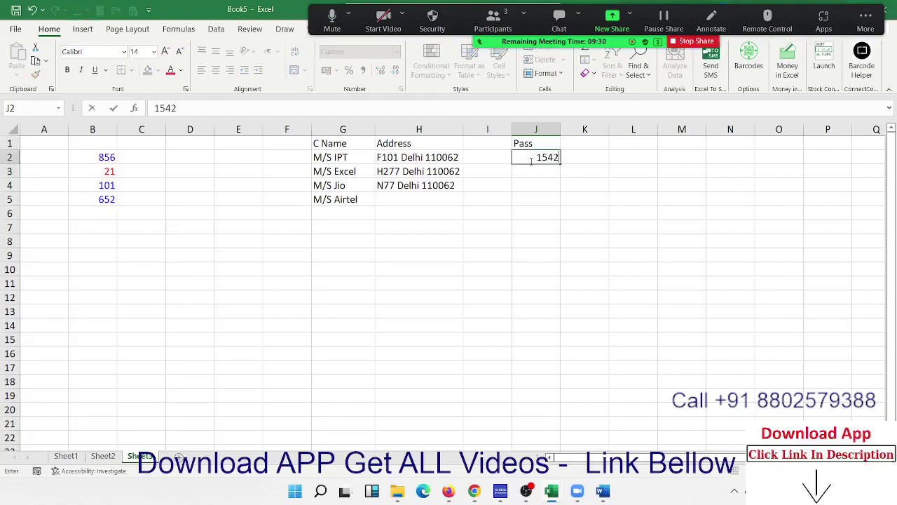
{"action": "key", "text": "Return"}
{"action": "left_click", "coordinate": [530, 161]}
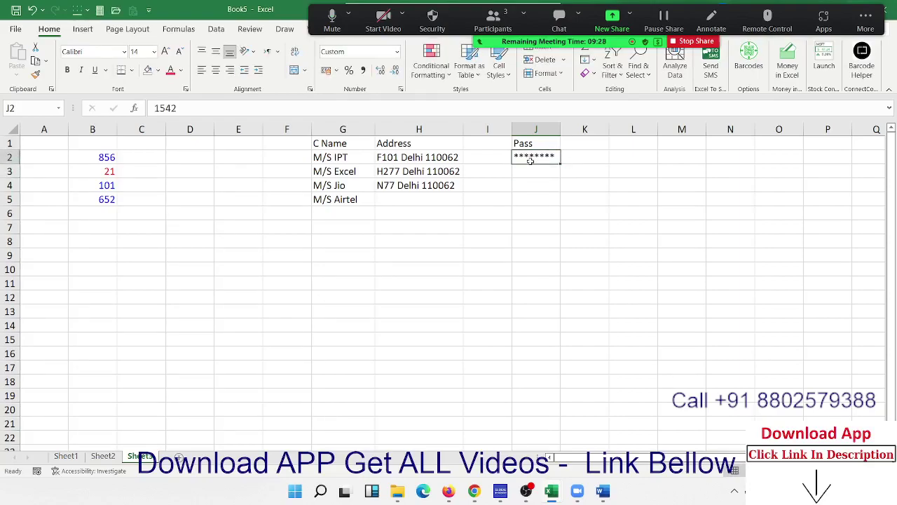